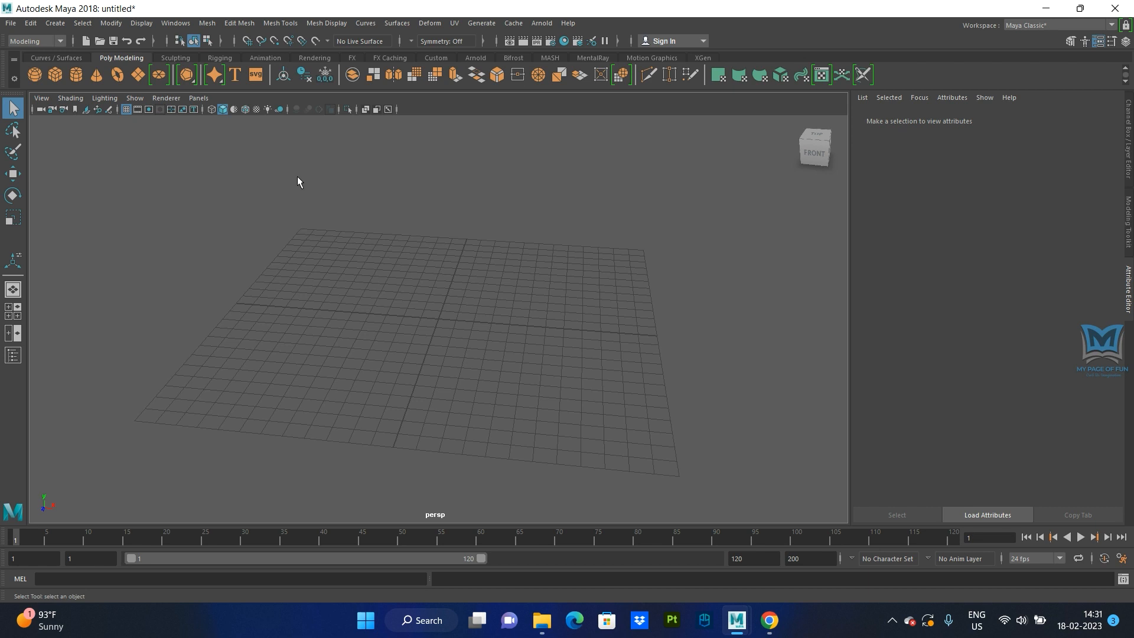
Create a polygon cylinder, scale it down uniformly to about 0.208, and stretch it vertically into a tall thin pole
{"action": "left_click_drag", "start_coordinate": [384, 303], "coordinate": [419, 407], "text": "alt"}
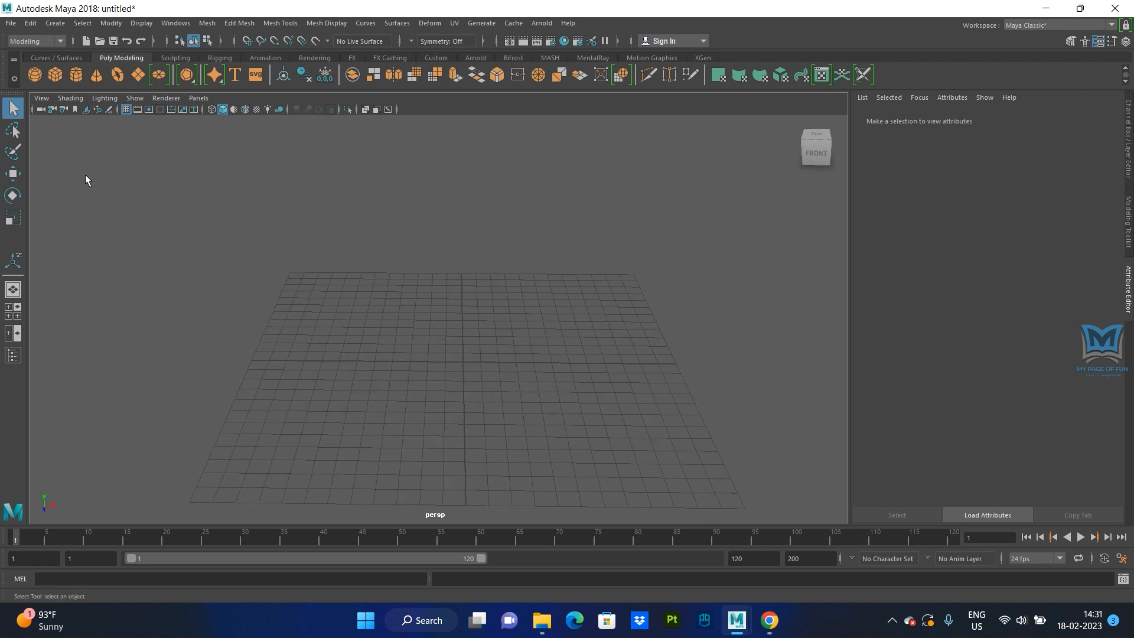
{"action": "left_click", "coordinate": [70, 76]}
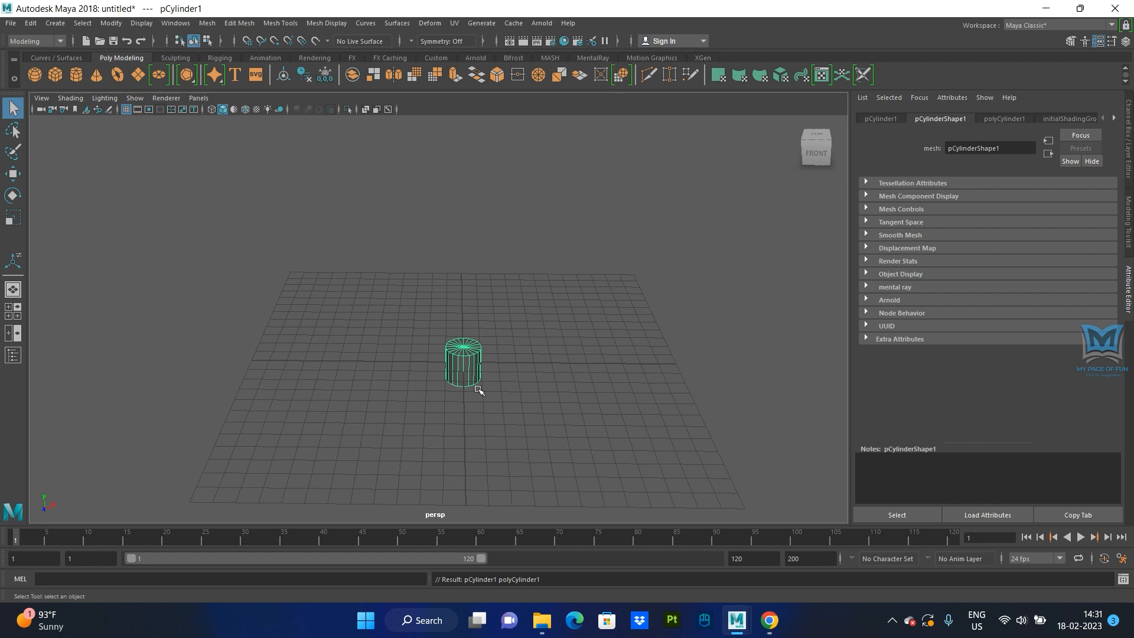
{"action": "key", "text": "r"}
{"action": "left_click_drag", "start_coordinate": [463, 361], "coordinate": [439, 361]}
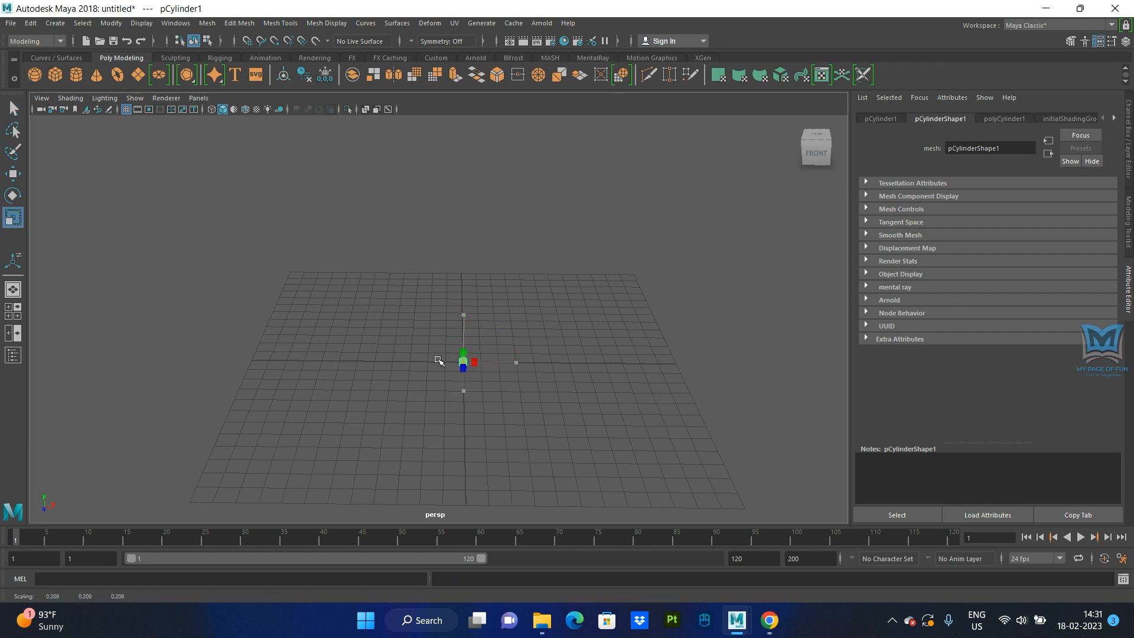
{"action": "left_click_drag", "start_coordinate": [463, 315], "coordinate": [470, 161]}
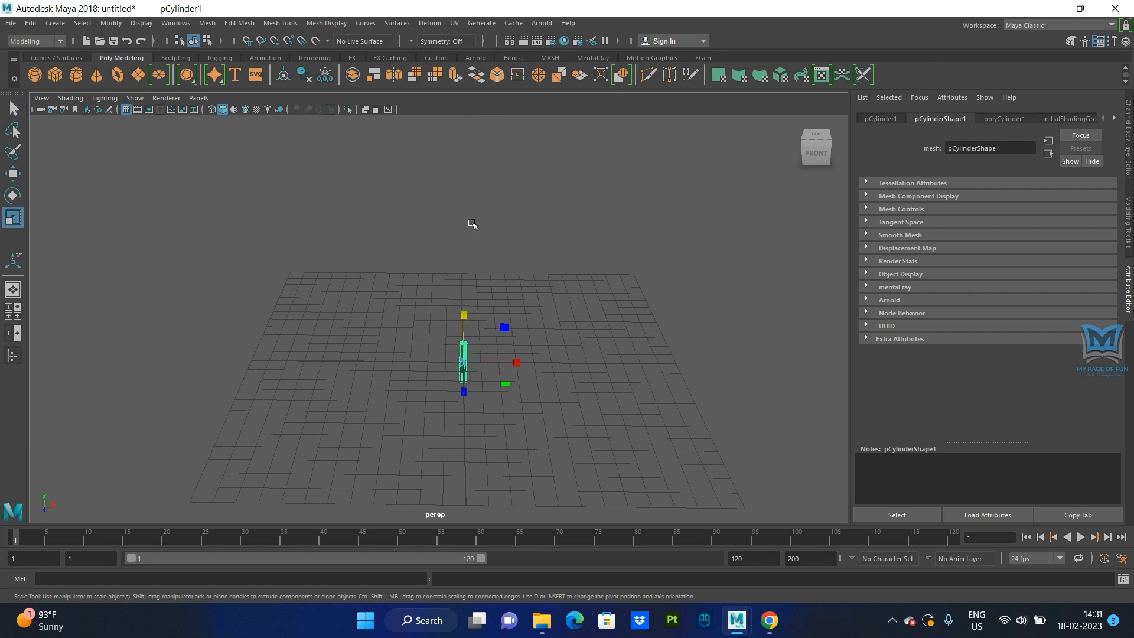
{"action": "left_click_drag", "start_coordinate": [463, 315], "coordinate": [468, 121]}
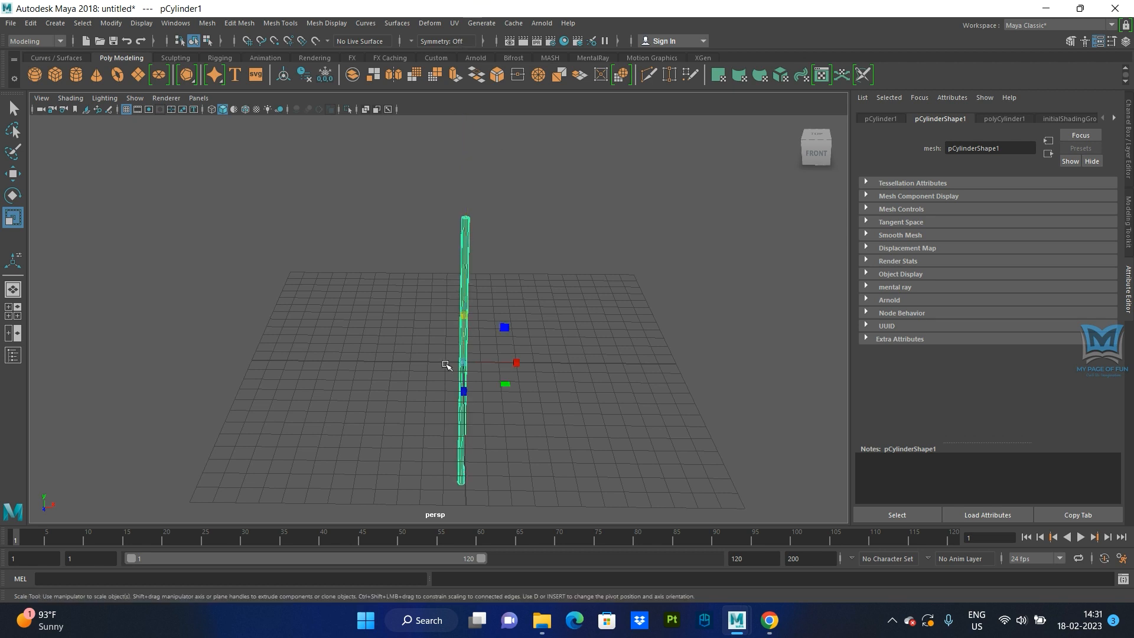
Raise the pole vertically until its lower end stands on the grid
{"action": "key", "text": "w"}
{"action": "left_click_drag", "start_coordinate": [466, 331], "coordinate": [470, 162]}
{"action": "left_click_drag", "start_coordinate": [529, 307], "coordinate": [519, 467], "text": "alt"}
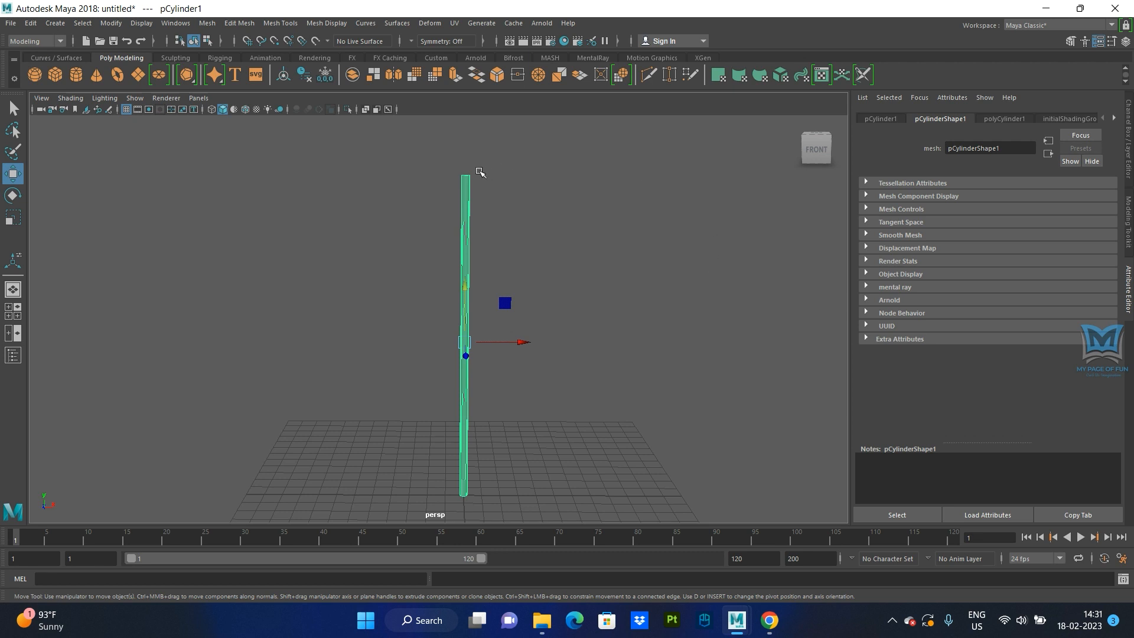
Create a polygon plane at the base of the pole
{"action": "left_click", "coordinate": [137, 77]}
{"action": "left_click_drag", "start_coordinate": [517, 454], "coordinate": [513, 476], "text": "alt"}
{"action": "middle_click_drag", "start_coordinate": [513, 476], "coordinate": [506, 389], "text": "alt"}
{"action": "scroll", "coordinate": [506, 389], "scroll_direction": "up", "scroll_amount": 2}
{"action": "scroll", "coordinate": [506, 390], "scroll_direction": "up", "scroll_amount": 1}
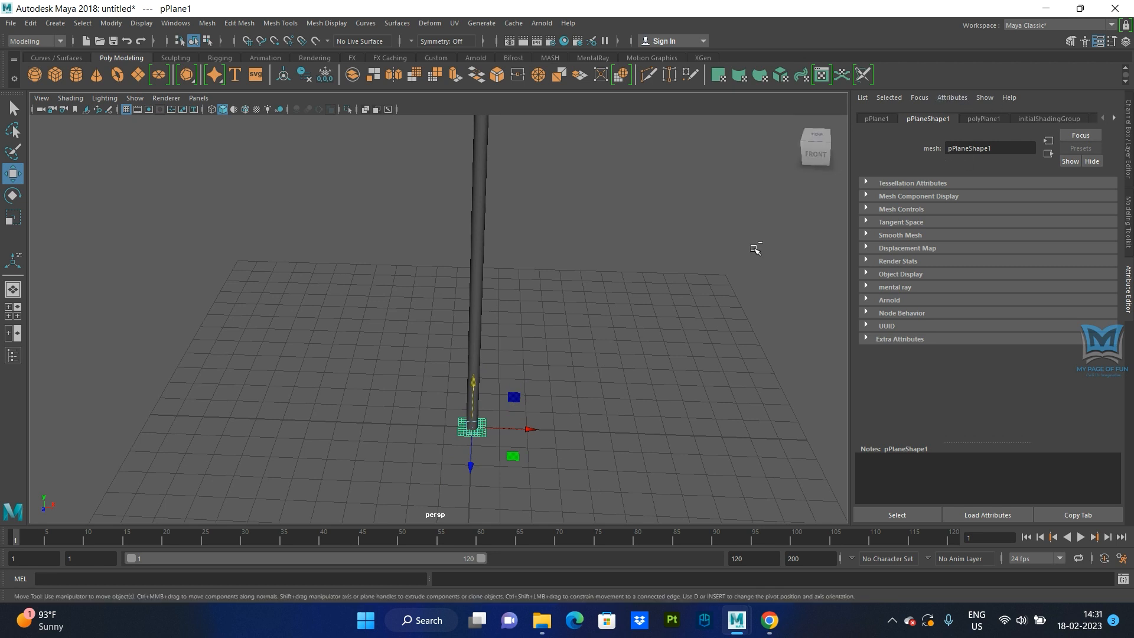
{"action": "key", "text": "q"}
{"action": "key", "text": "ctrl+s"}
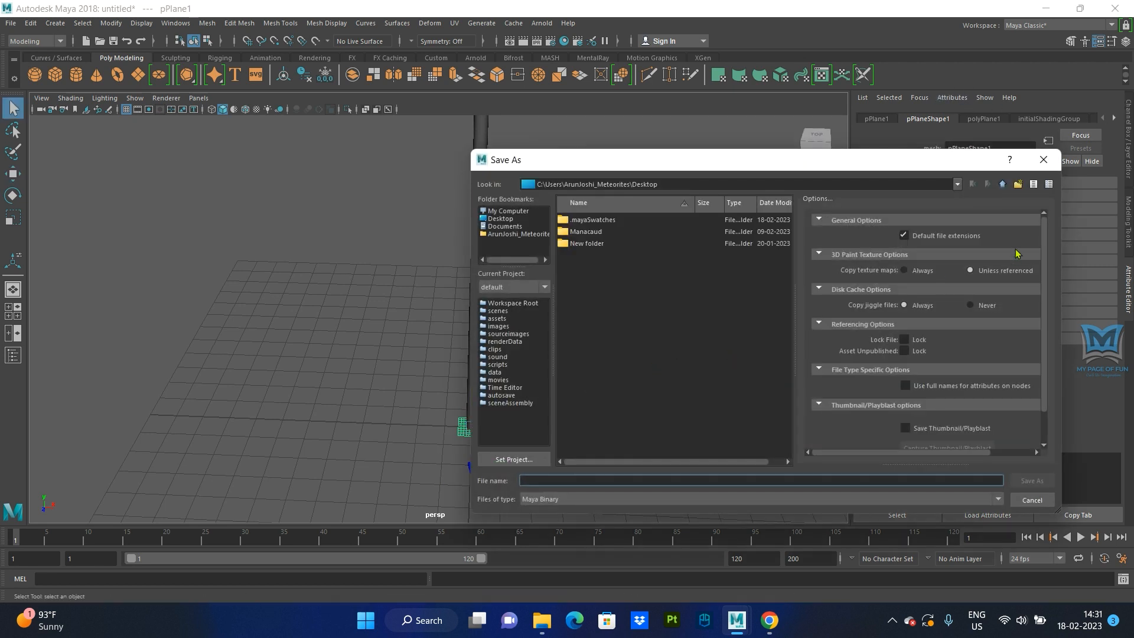
{"action": "left_click", "coordinate": [1044, 160]}
Set the plane's Subdivisions Width and Subdivisions Height to 50
{"action": "key", "text": "w"}
{"action": "key", "text": "ctrl+a"}
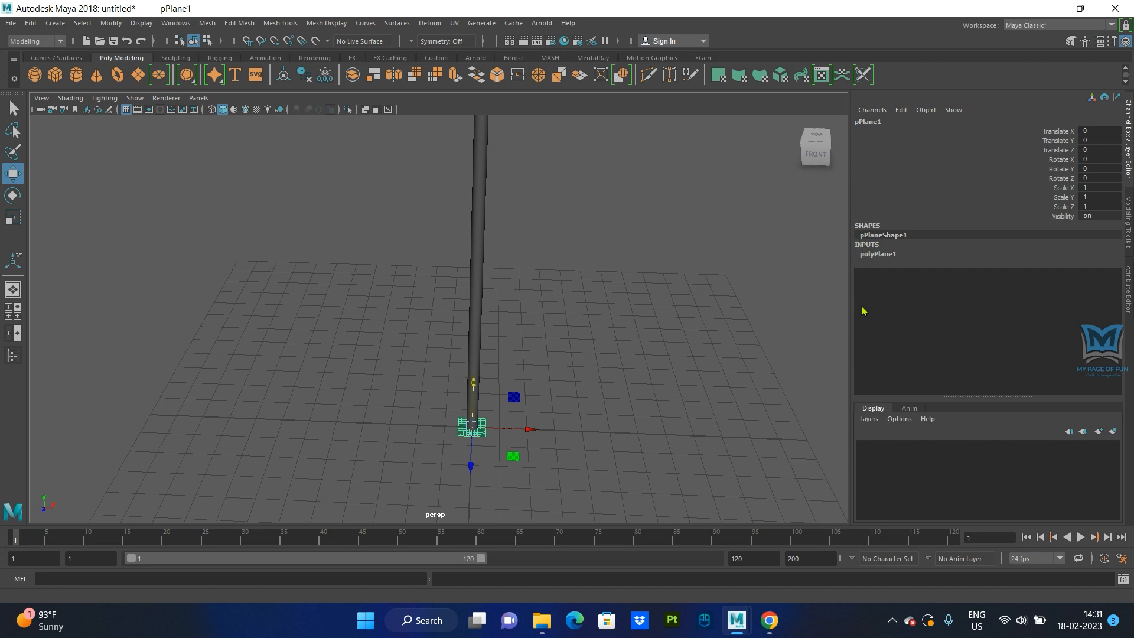
{"action": "left_click_drag", "start_coordinate": [851, 209], "coordinate": [978, 204]}
{"action": "left_click", "coordinate": [995, 255]}
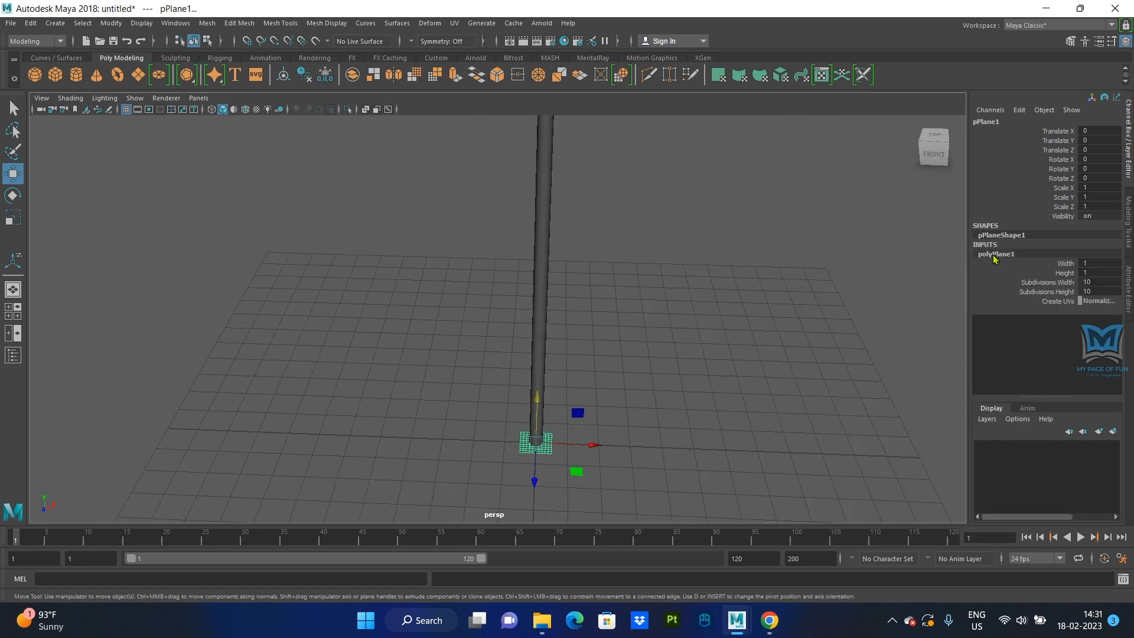
{"action": "left_click_drag", "start_coordinate": [1092, 281], "coordinate": [1092, 291]}
{"action": "key", "text": "Return"}
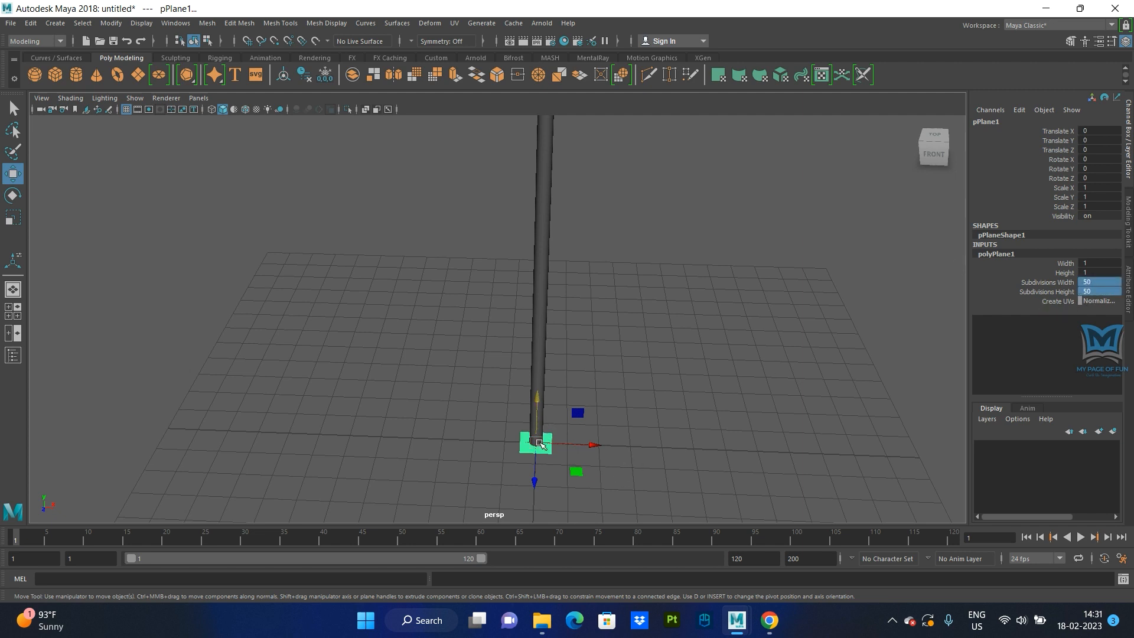
Examine the subdivided plane's mesh around the base of the pole
{"action": "scroll", "coordinate": [543, 455], "scroll_direction": "up", "scroll_amount": 3}
{"action": "middle_click_drag", "start_coordinate": [608, 473], "coordinate": [568, 373], "text": "alt"}
{"action": "scroll", "coordinate": [568, 373], "scroll_direction": "up", "scroll_amount": 1}
{"action": "scroll", "coordinate": [568, 373], "scroll_direction": "up", "scroll_amount": 3}
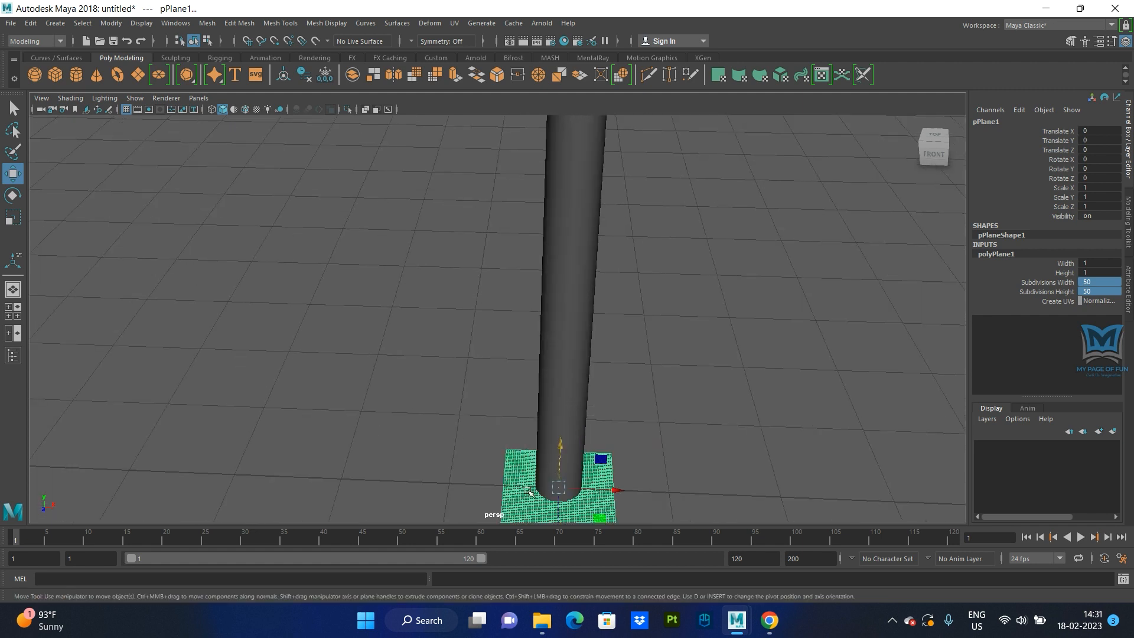
{"action": "middle_click_drag", "start_coordinate": [552, 502], "coordinate": [499, 392], "text": "alt"}
{"action": "scroll", "coordinate": [526, 435], "scroll_direction": "up", "scroll_amount": 2}
{"action": "middle_click_drag", "start_coordinate": [643, 458], "coordinate": [609, 368], "text": "alt"}
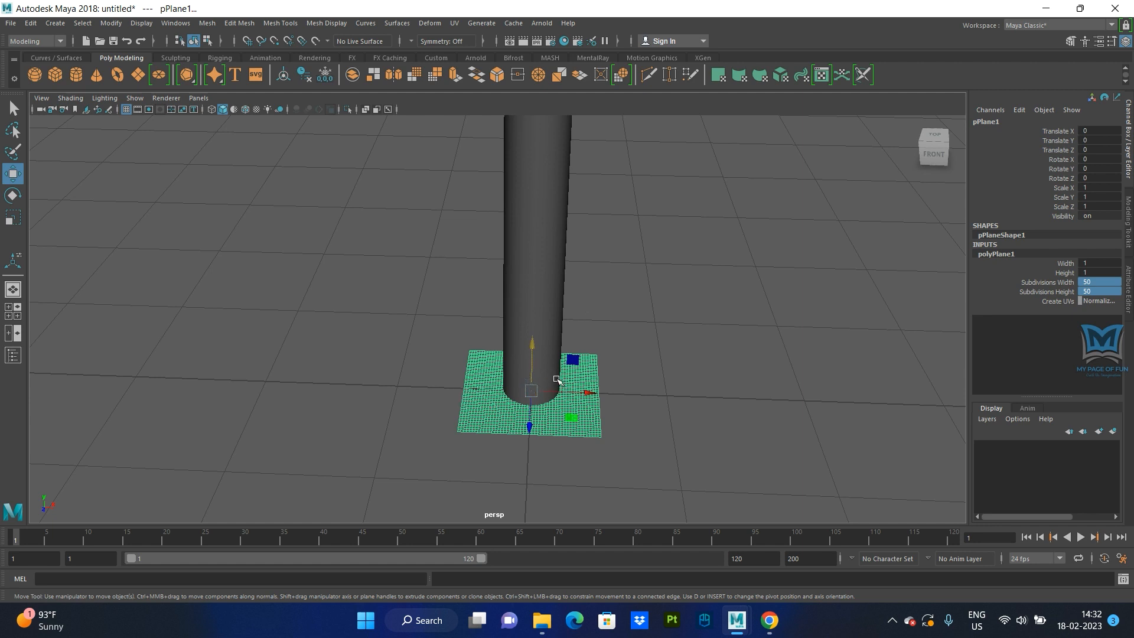
Raise the plane along the pole to about Y 10.98 and scale it uniformly to about 6.634
{"action": "scroll", "coordinate": [557, 379], "scroll_direction": "down", "scroll_amount": 5}
{"action": "scroll", "coordinate": [559, 489], "scroll_direction": "down", "scroll_amount": 4}
{"action": "left_click_drag", "start_coordinate": [574, 448], "coordinate": [569, 432], "text": "alt"}
{"action": "left_click_drag", "start_coordinate": [481, 335], "coordinate": [480, 184]}
{"action": "scroll", "coordinate": [507, 277], "scroll_direction": "up", "scroll_amount": 4}
{"action": "middle_click_drag", "start_coordinate": [520, 308], "coordinate": [482, 424], "text": "alt"}
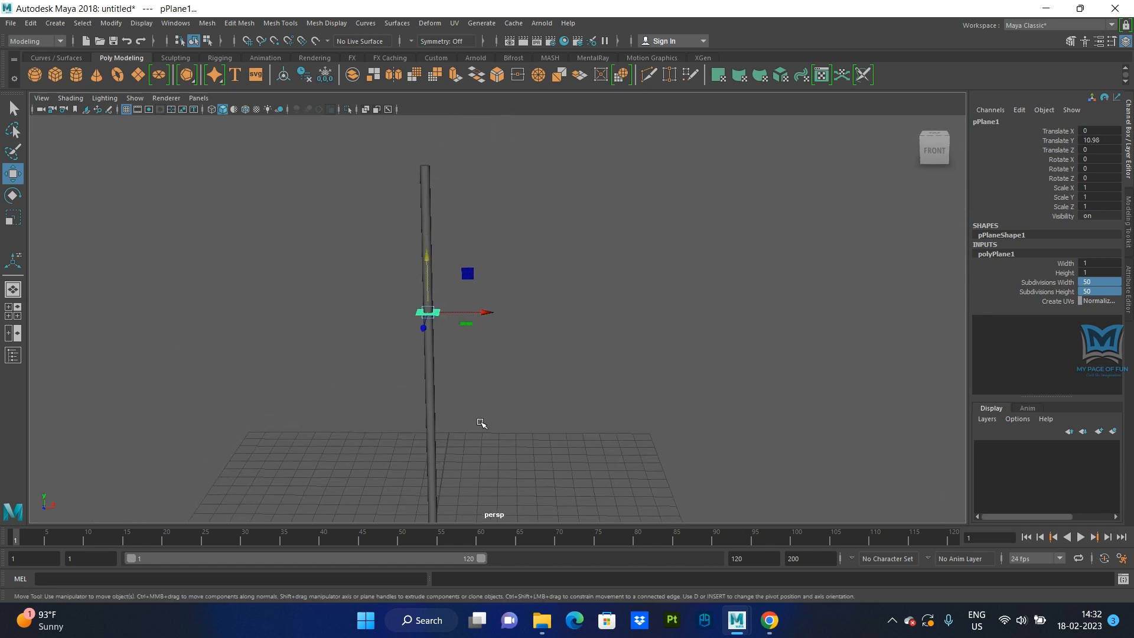
{"action": "key", "text": "r"}
{"action": "left_click_drag", "start_coordinate": [426, 312], "coordinate": [518, 328]}
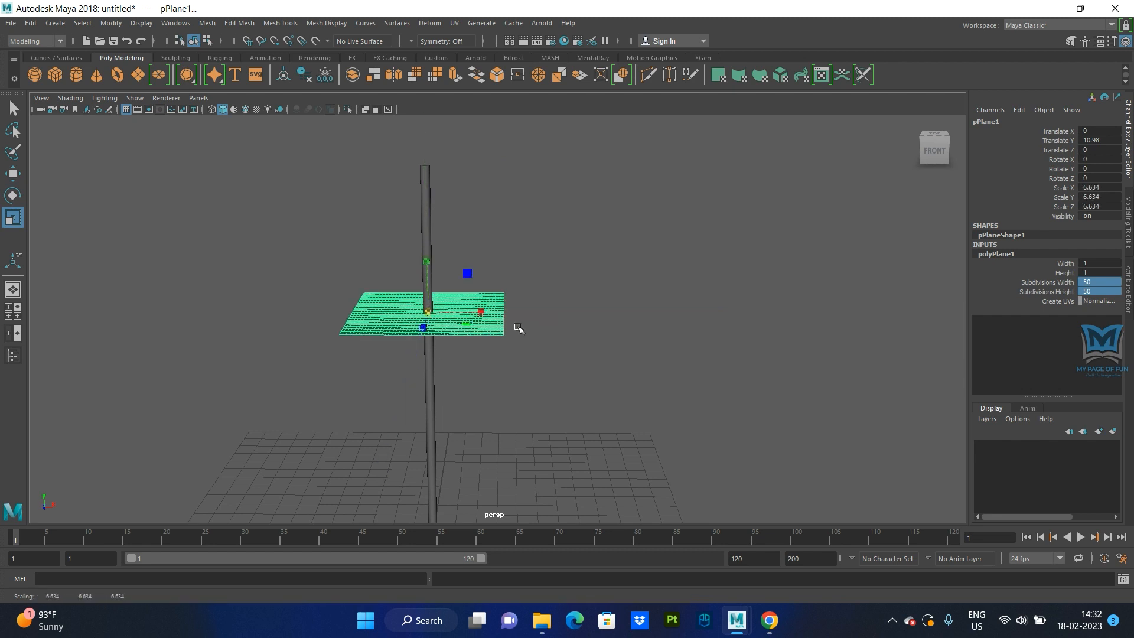
Move the plane higher up the pole, to a Translate Y of about 12.195
{"action": "key", "text": "e"}
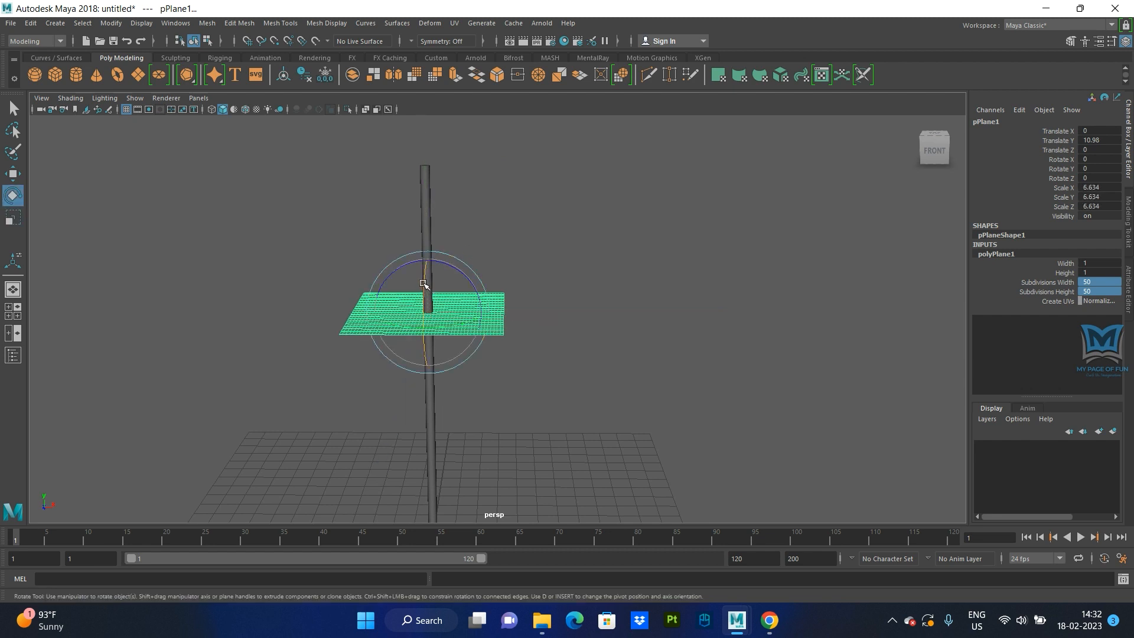
{"action": "left_click", "coordinate": [422, 282]}
{"action": "left_click", "coordinate": [502, 298]}
{"action": "key", "text": "w"}
{"action": "left_click_drag", "start_coordinate": [425, 263], "coordinate": [424, 234]}
Rotate the plane about X to 90 degrees, and undo the rotation changes
{"action": "key", "text": "e"}
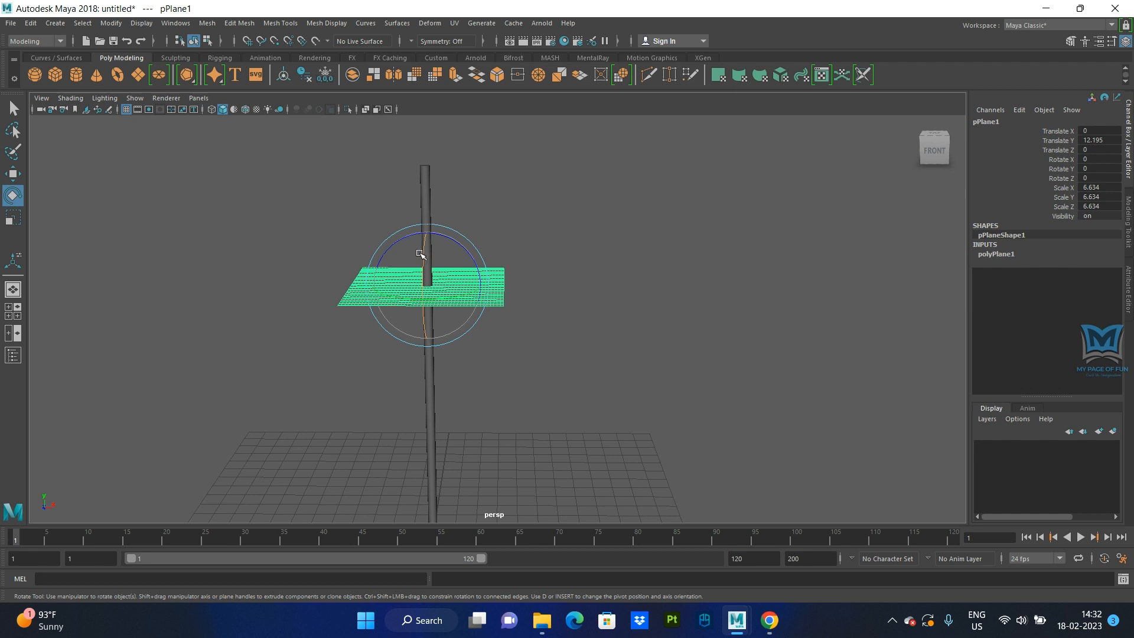
{"action": "left_click_drag", "start_coordinate": [423, 249], "coordinate": [423, 279]}
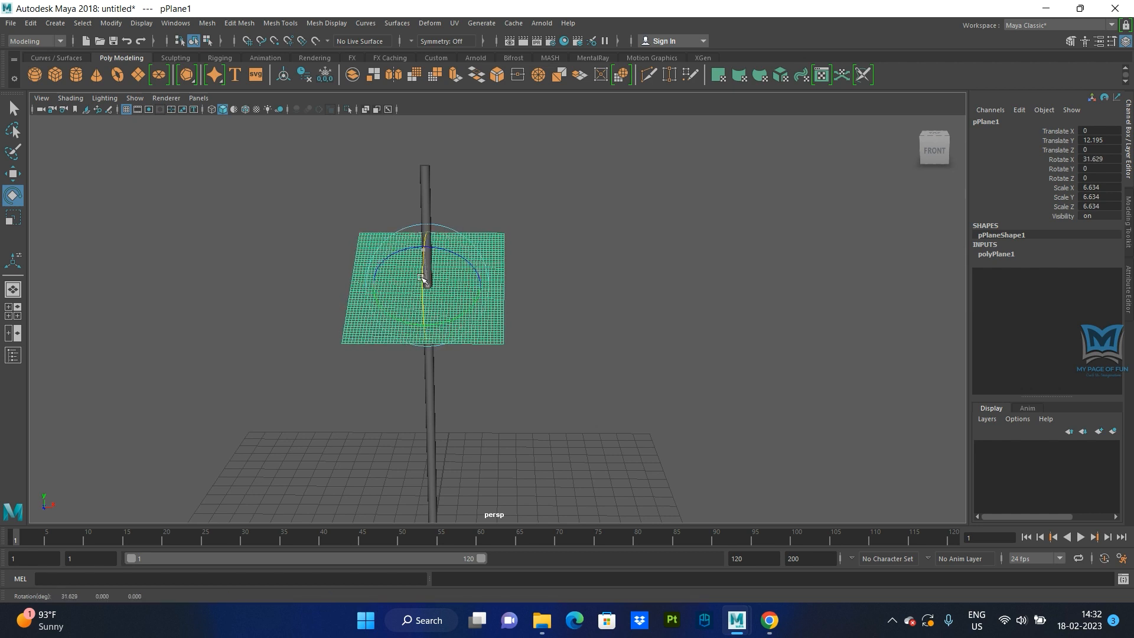
{"action": "double_click", "coordinate": [1091, 160]}
{"action": "type", "text": "90"}
{"action": "key", "text": "Return"}
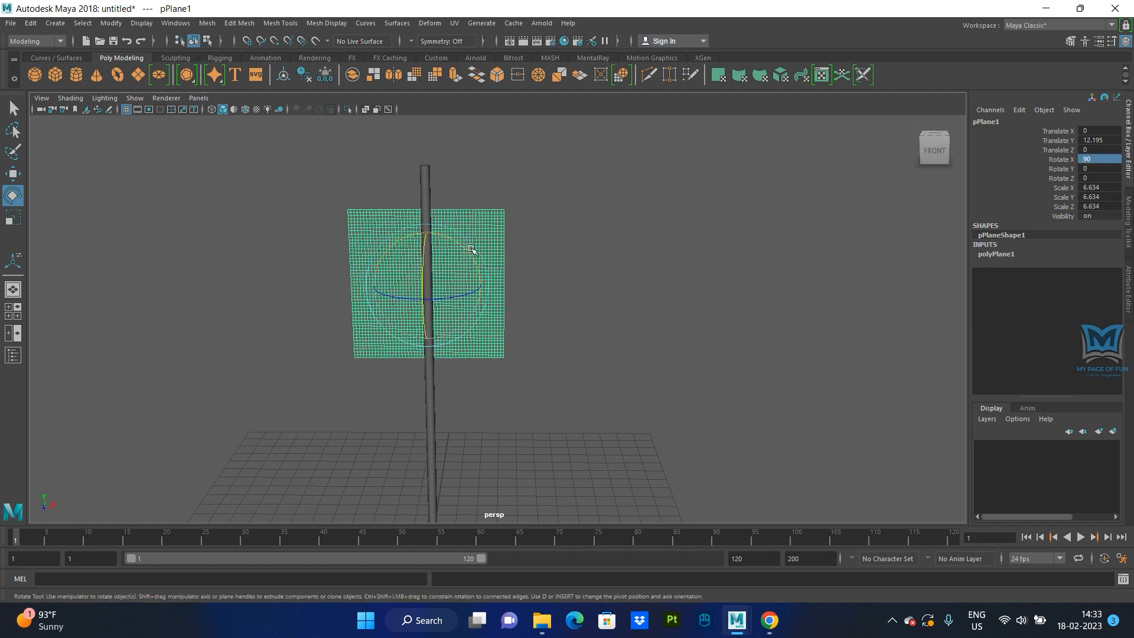
{"action": "key", "text": "ctrl+z"}
{"action": "key", "text": "ctrl+z"}
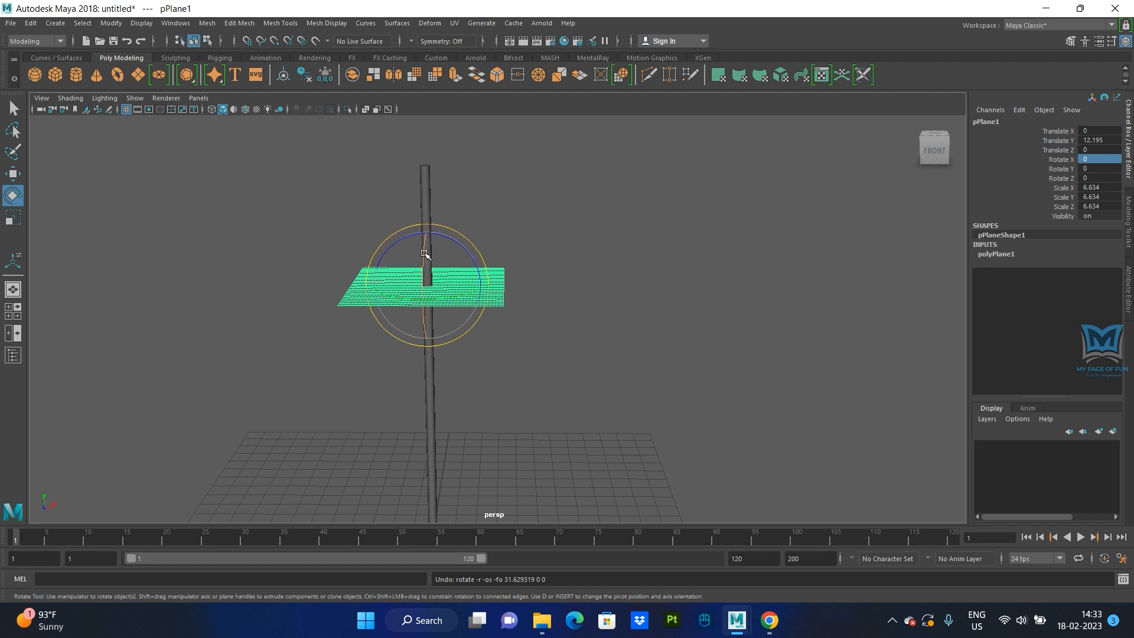
Rotate the plane upright, with Rotate X at 90 degrees
{"action": "left_click_drag", "start_coordinate": [424, 256], "coordinate": [429, 334]}
{"action": "left_click_drag", "start_coordinate": [550, 372], "coordinate": [514, 387], "text": "alt"}
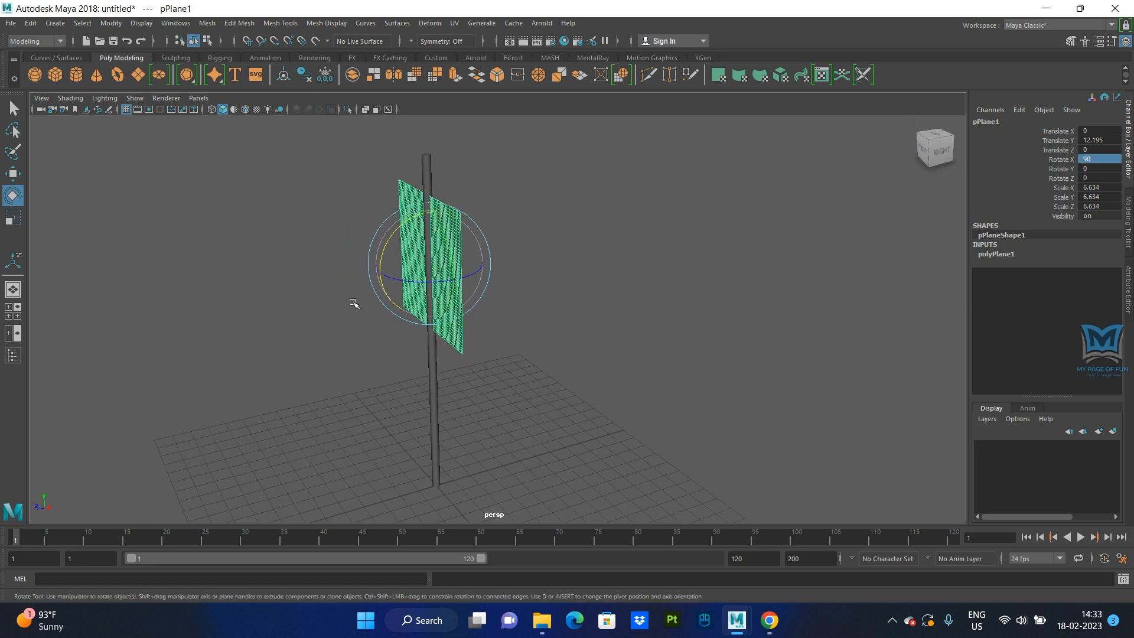
{"action": "left_click_drag", "start_coordinate": [337, 399], "coordinate": [424, 409], "text": "alt"}
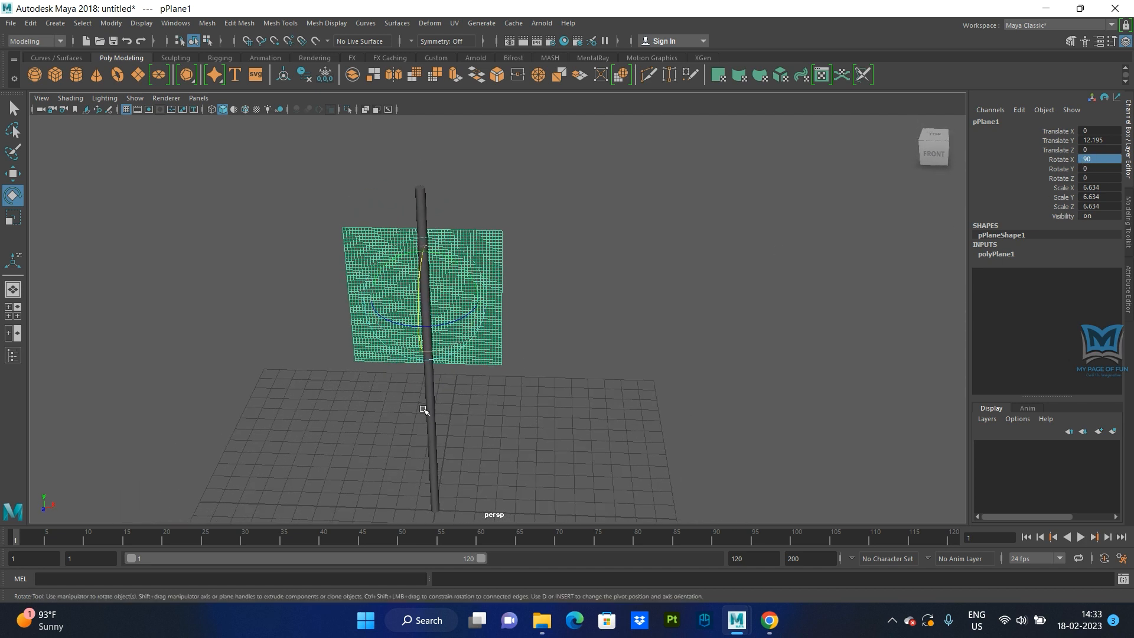
Move the plane sideways to about X 3.536 so its edge meets the side of the pole
{"action": "key", "text": "w"}
{"action": "left_click_drag", "start_coordinate": [479, 301], "coordinate": [565, 307]}
{"action": "scroll", "coordinate": [450, 360], "scroll_direction": "up", "scroll_amount": 5}
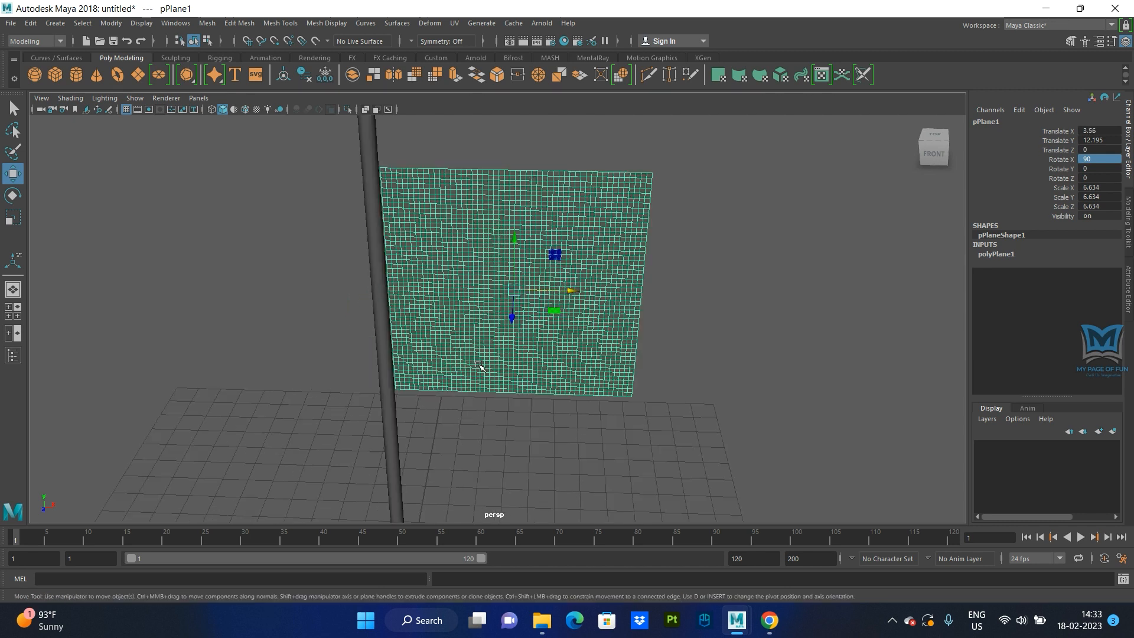
{"action": "left_click_drag", "start_coordinate": [335, 374], "coordinate": [352, 348], "text": "alt"}
{"action": "middle_click_drag", "start_coordinate": [352, 349], "coordinate": [397, 461], "text": "alt"}
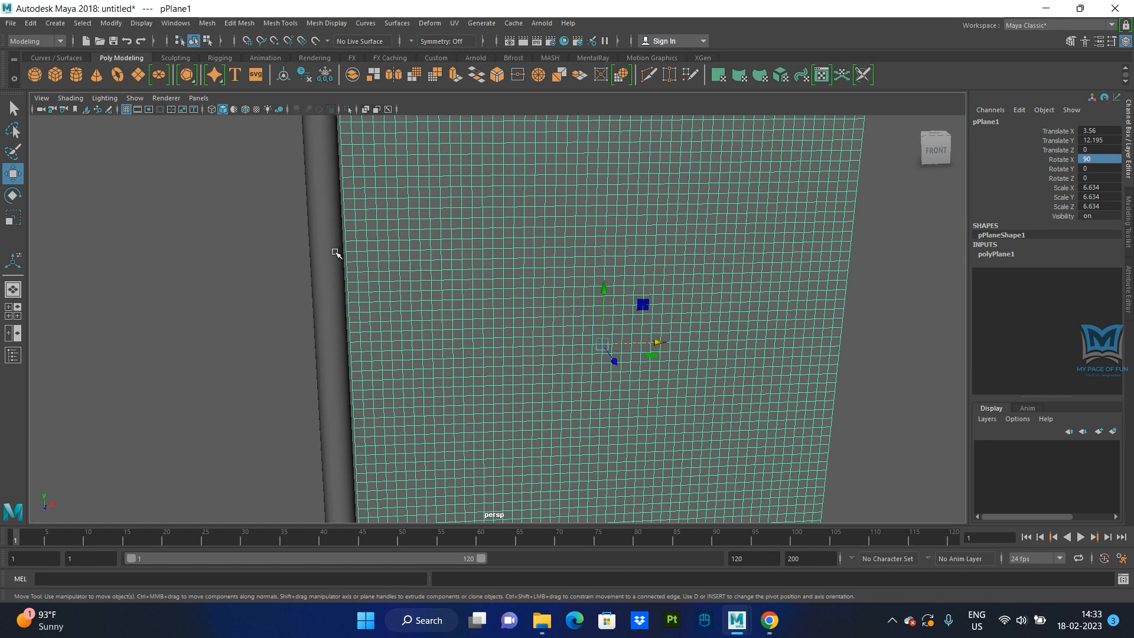
{"action": "left_click_drag", "start_coordinate": [657, 342], "coordinate": [656, 342]}
Raise the upright plane to about Y 13.792, near the upper end of the pole
{"action": "scroll", "coordinate": [380, 341], "scroll_direction": "down", "scroll_amount": 6}
{"action": "scroll", "coordinate": [461, 351], "scroll_direction": "up", "scroll_amount": 3}
{"action": "scroll", "coordinate": [446, 390], "scroll_direction": "up", "scroll_amount": 1}
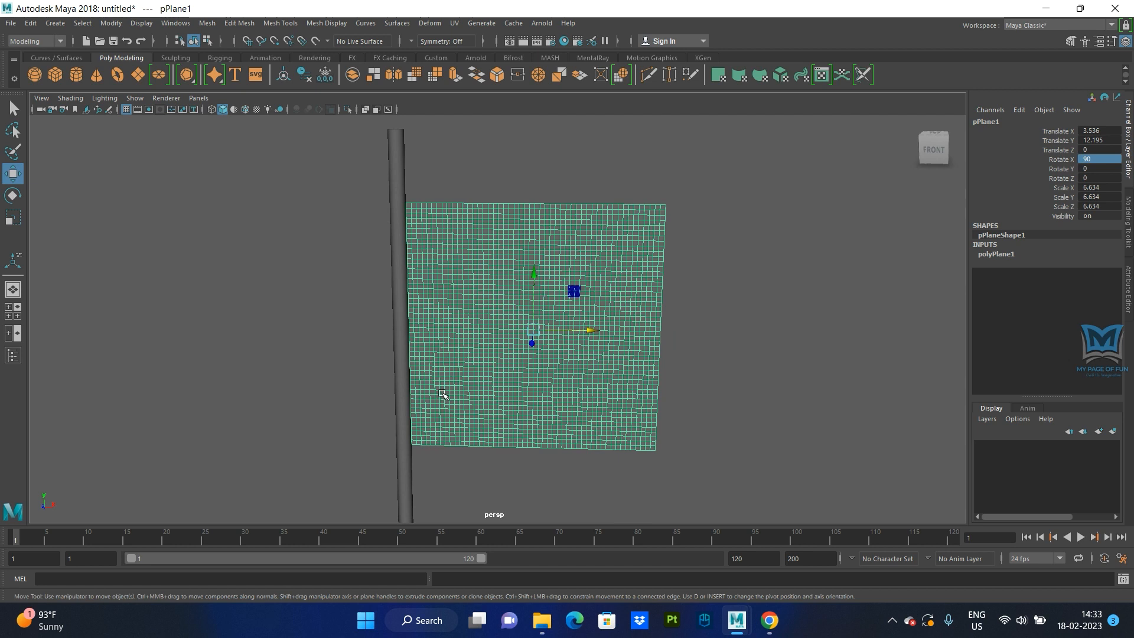
{"action": "scroll", "coordinate": [443, 394], "scroll_direction": "down", "scroll_amount": 5}
{"action": "left_click_drag", "start_coordinate": [514, 266], "coordinate": [514, 245]}
{"action": "left_click_drag", "start_coordinate": [551, 387], "coordinate": [471, 406], "text": "alt"}
{"action": "scroll", "coordinate": [396, 321], "scroll_direction": "up", "scroll_amount": 3}
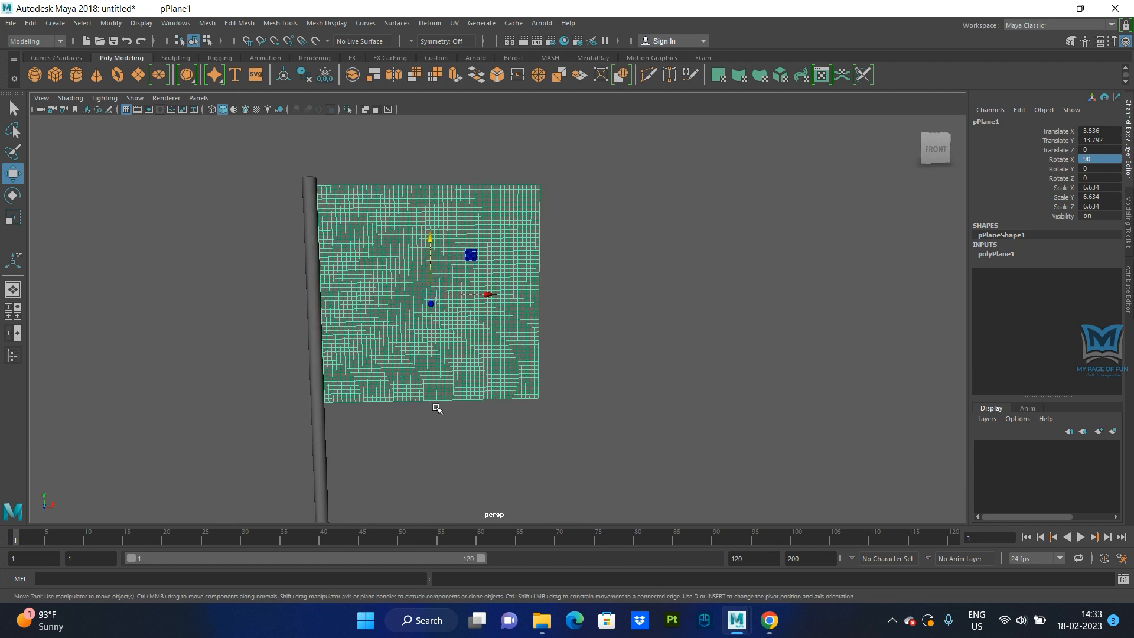
Move the plane's pivot horizontally to its edge beside the pole
{"action": "key", "text": "d"}
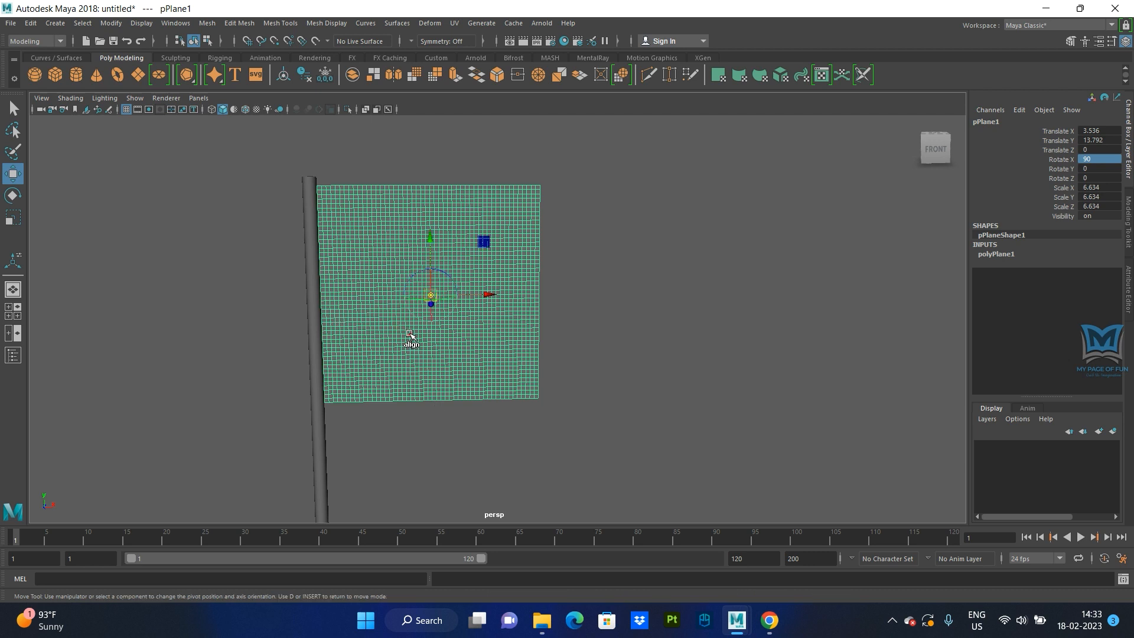
{"action": "left_click_drag", "start_coordinate": [490, 294], "coordinate": [382, 304]}
{"action": "key", "text": "d"}
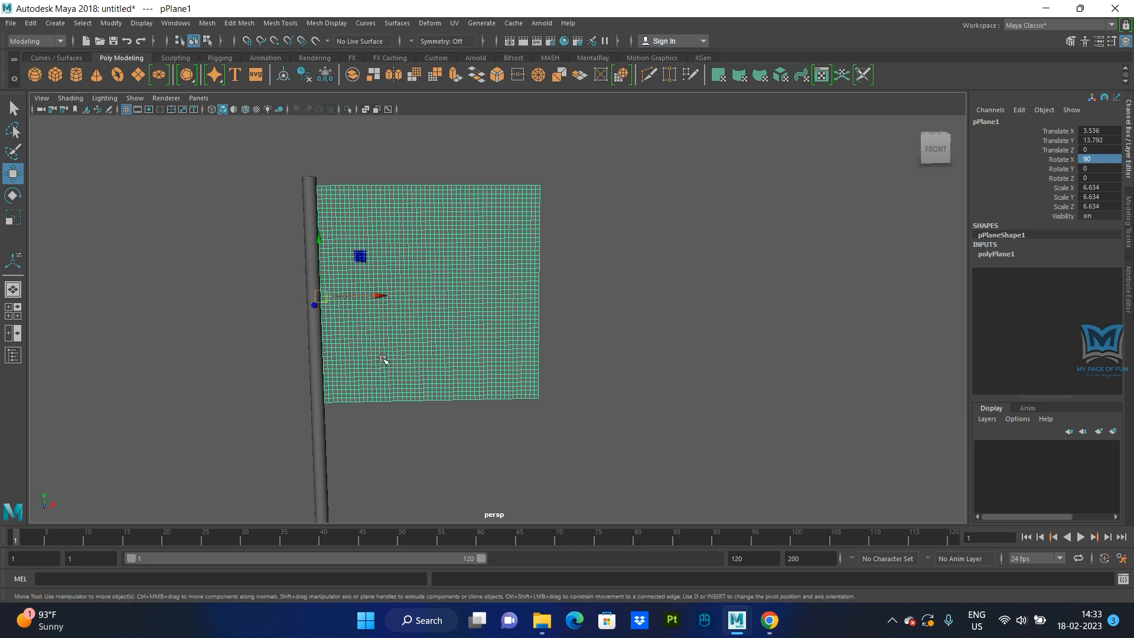
Stretch the plane away from the pole to a Scale X of about 12.551
{"action": "key", "text": "r"}
{"action": "left_click_drag", "start_coordinate": [378, 297], "coordinate": [423, 302]}
{"action": "scroll", "coordinate": [423, 301], "scroll_direction": "down", "scroll_amount": 5}
{"action": "scroll", "coordinate": [520, 448], "scroll_direction": "up", "scroll_amount": 2}
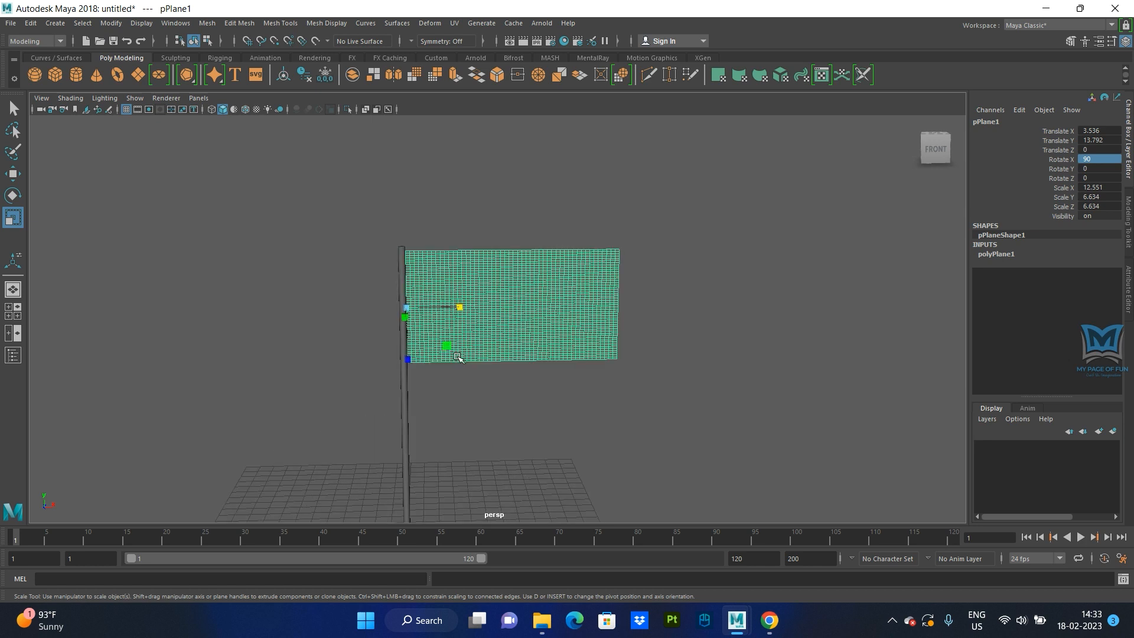
Increase the flag plane's height to a Scale Z of about 6.858 and deselect it
{"action": "left_click_drag", "start_coordinate": [519, 449], "coordinate": [505, 434], "text": "alt"}
{"action": "left_click_drag", "start_coordinate": [508, 449], "coordinate": [572, 380], "text": "alt"}
{"action": "left_click_drag", "start_coordinate": [385, 289], "coordinate": [416, 277]}
{"action": "left_click_drag", "start_coordinate": [461, 337], "coordinate": [550, 223], "text": "alt"}
{"action": "right_click_drag", "start_coordinate": [550, 223], "coordinate": [556, 218]}
{"action": "left_click", "coordinate": [718, 252]}
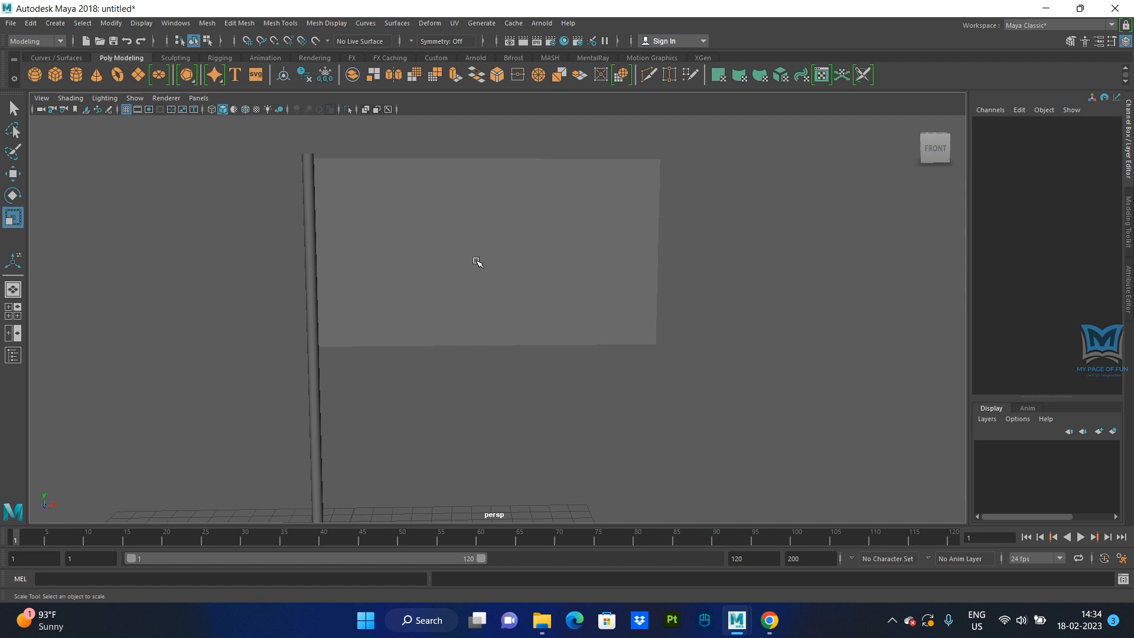
{"action": "left_click", "coordinate": [891, 621]}
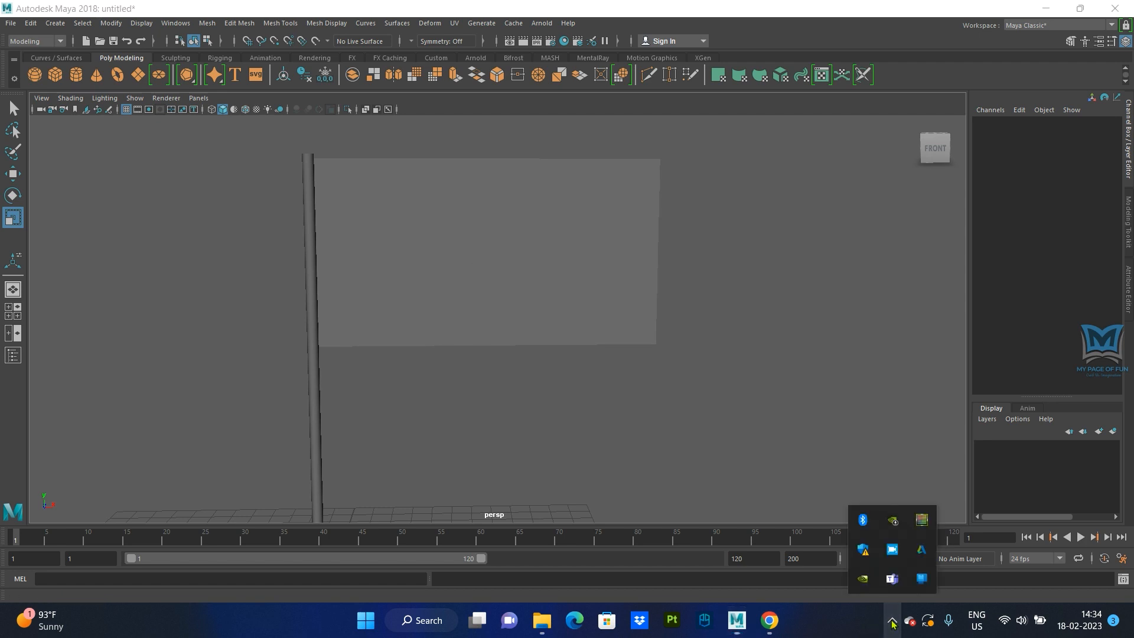
{"action": "left_click", "coordinate": [892, 622]}
Assign a new Lambert material to the flag plane and show its material attributes
{"action": "left_click", "coordinate": [468, 271]}
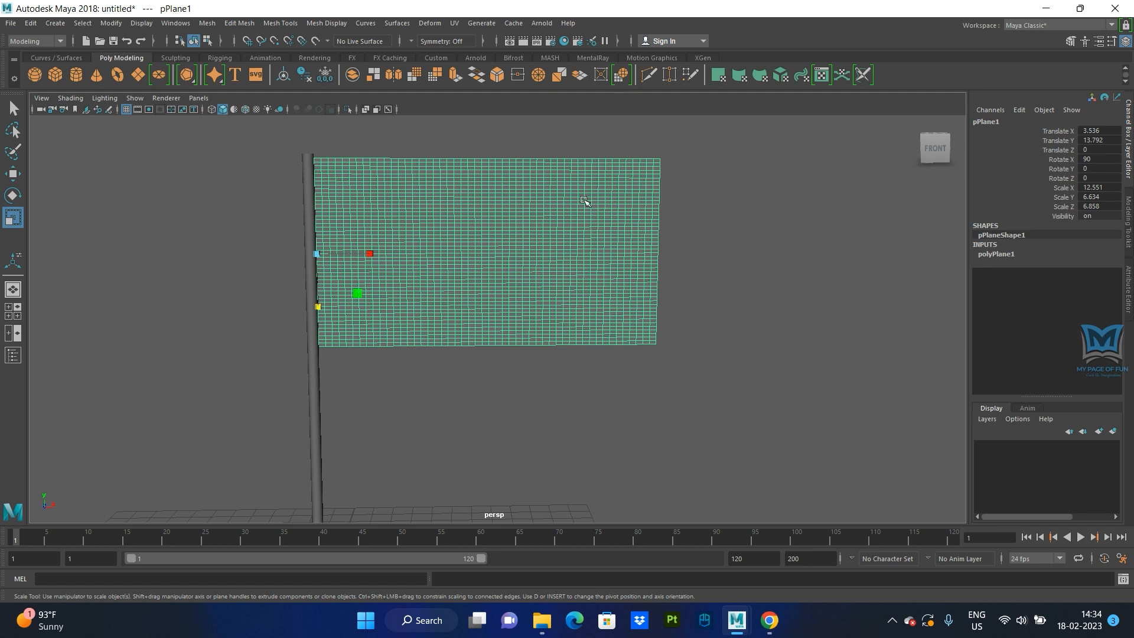
{"action": "right_click", "coordinate": [527, 233]}
{"action": "left_click", "coordinate": [520, 534]}
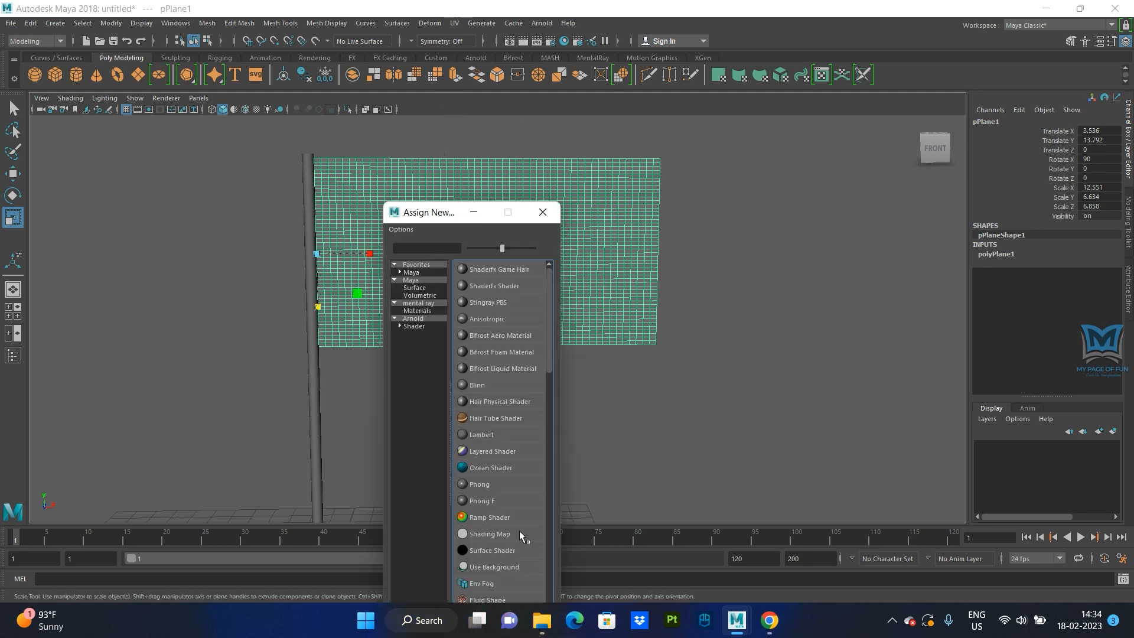
{"action": "left_click", "coordinate": [477, 434]}
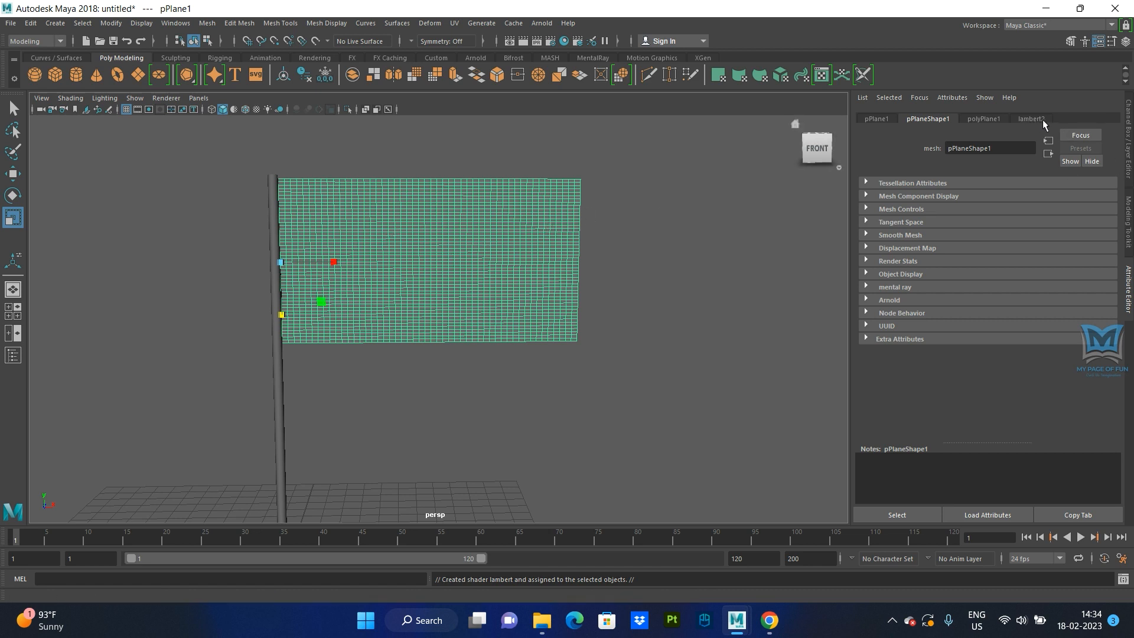
{"action": "right_click_drag", "start_coordinate": [487, 226], "coordinate": [452, 516]}
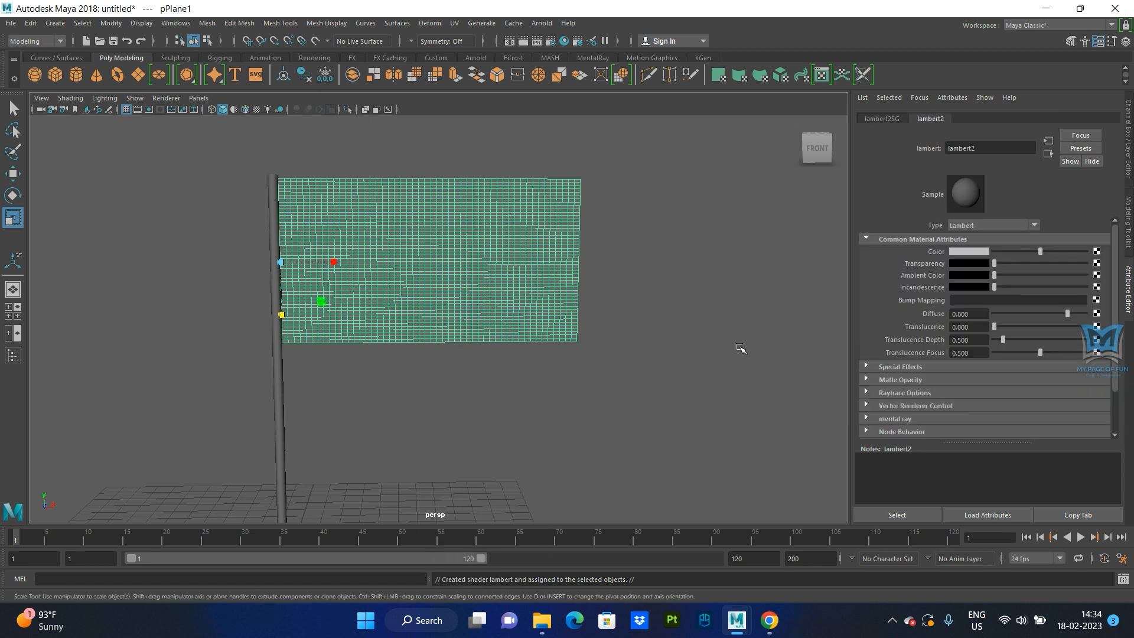
Rename the flag's Lambert material to Flag_Tex
{"action": "left_click", "coordinate": [979, 148]}
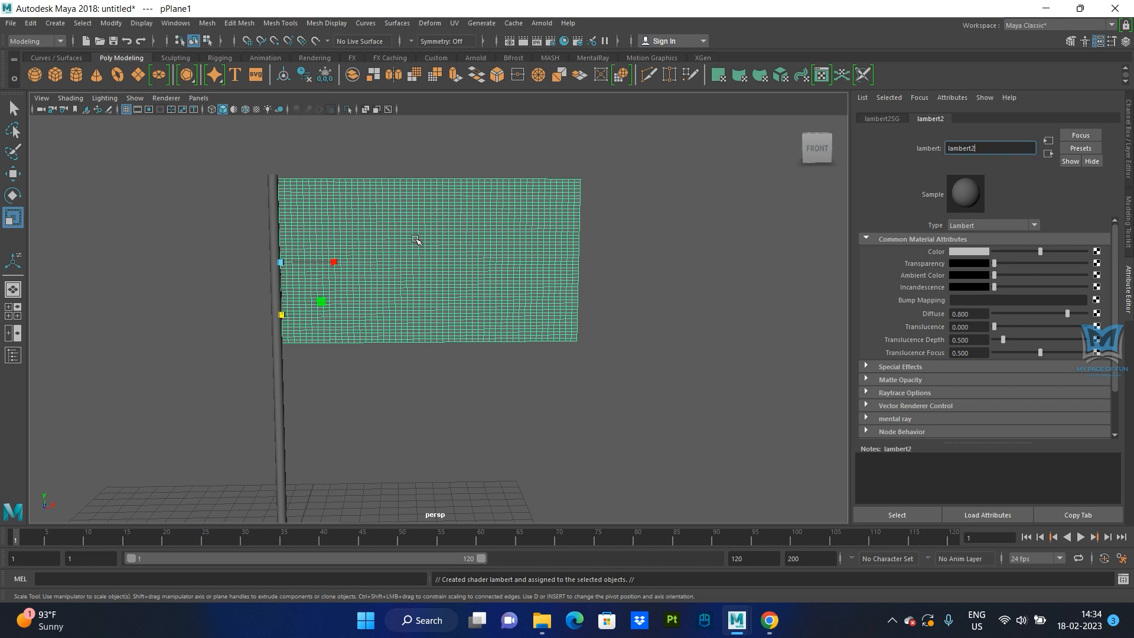
{"action": "left_click_drag", "start_coordinate": [990, 148], "coordinate": [934, 145]}
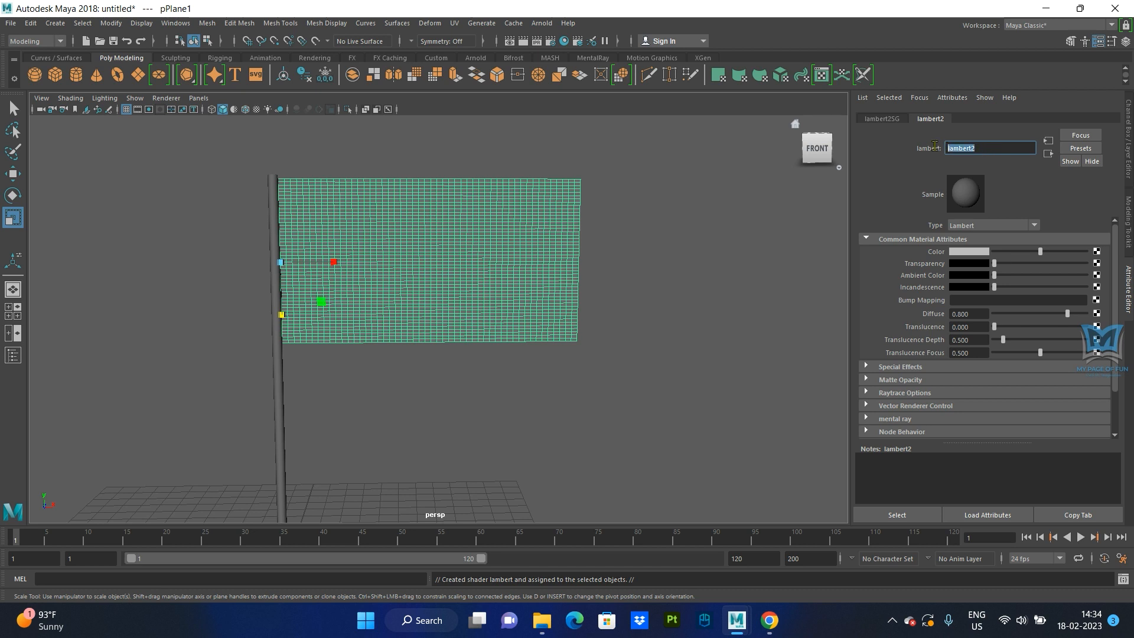
{"action": "type", "text": "Flag_Tex"}
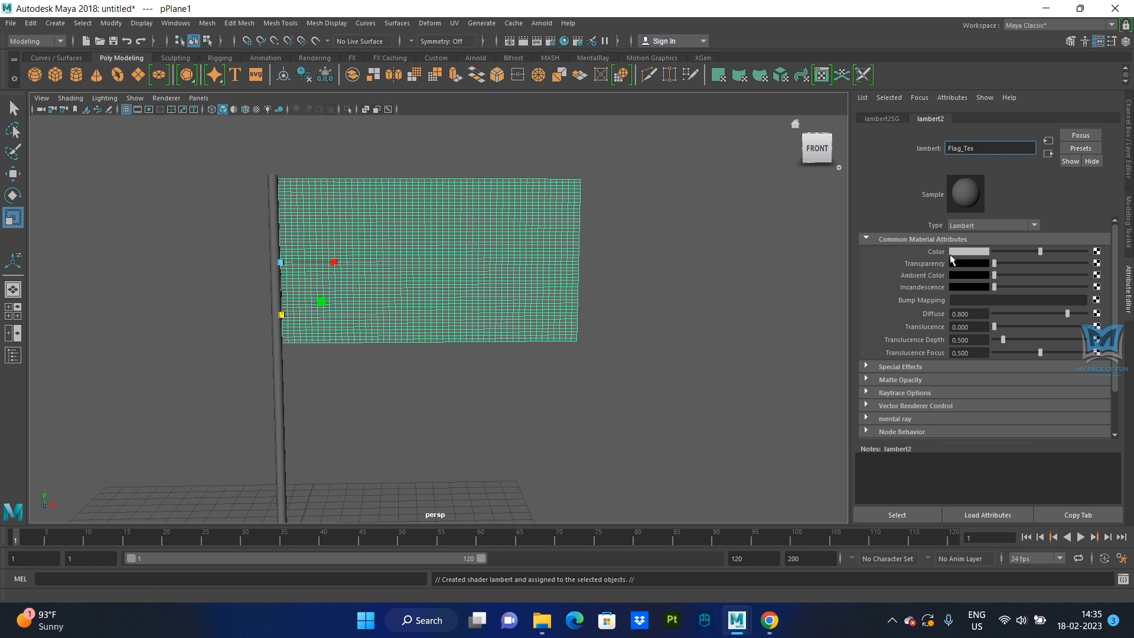
Try to map the Flag_Tex Color to a File texture using the image Pirate.jpg from the Desktop
{"action": "left_click", "coordinate": [1096, 252]}
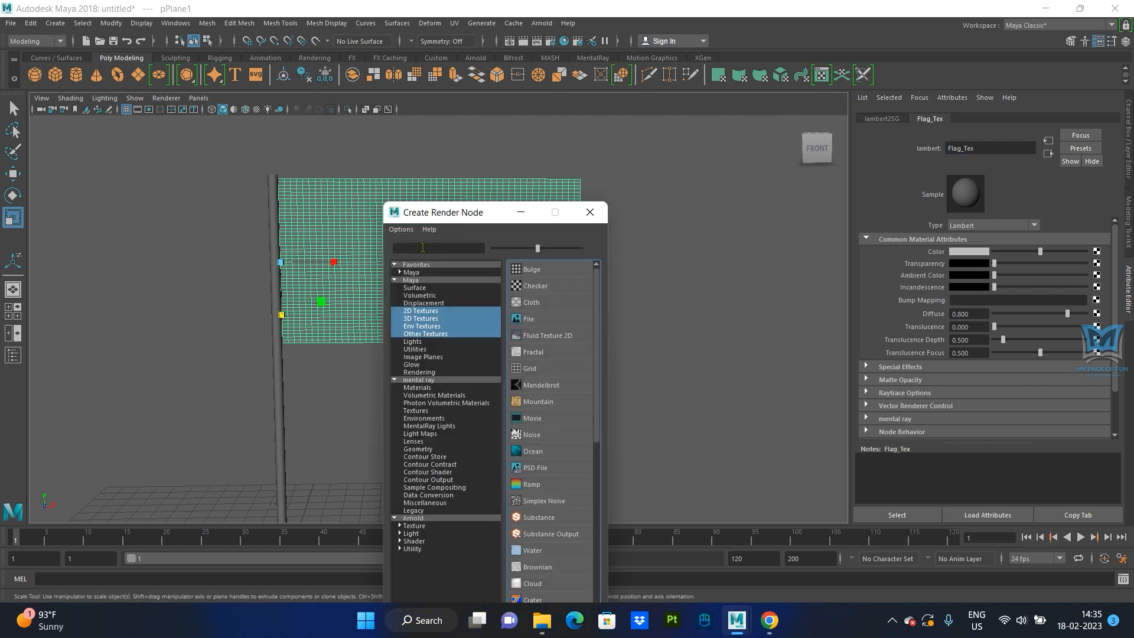
{"action": "left_click", "coordinate": [522, 320]}
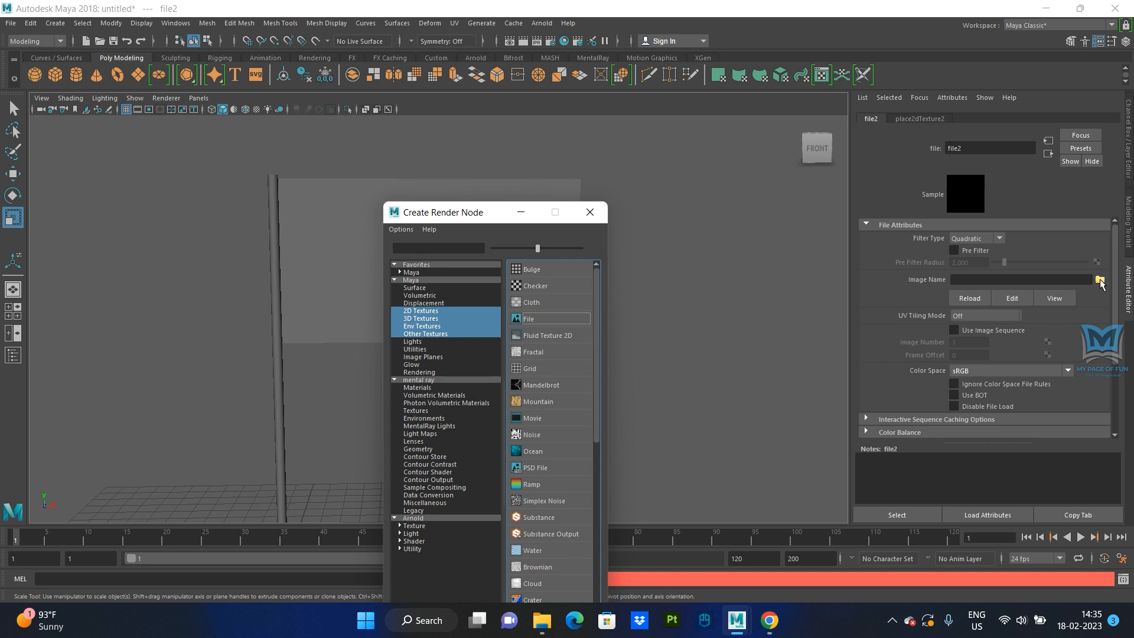
{"action": "left_click", "coordinate": [1099, 281]}
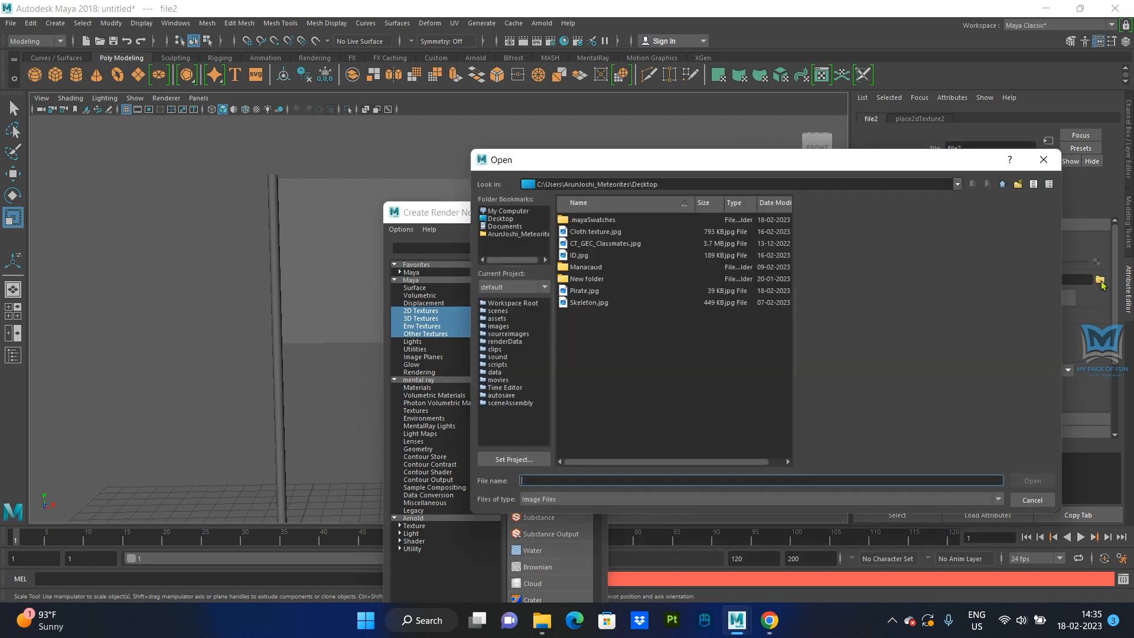
{"action": "left_click", "coordinate": [580, 291]}
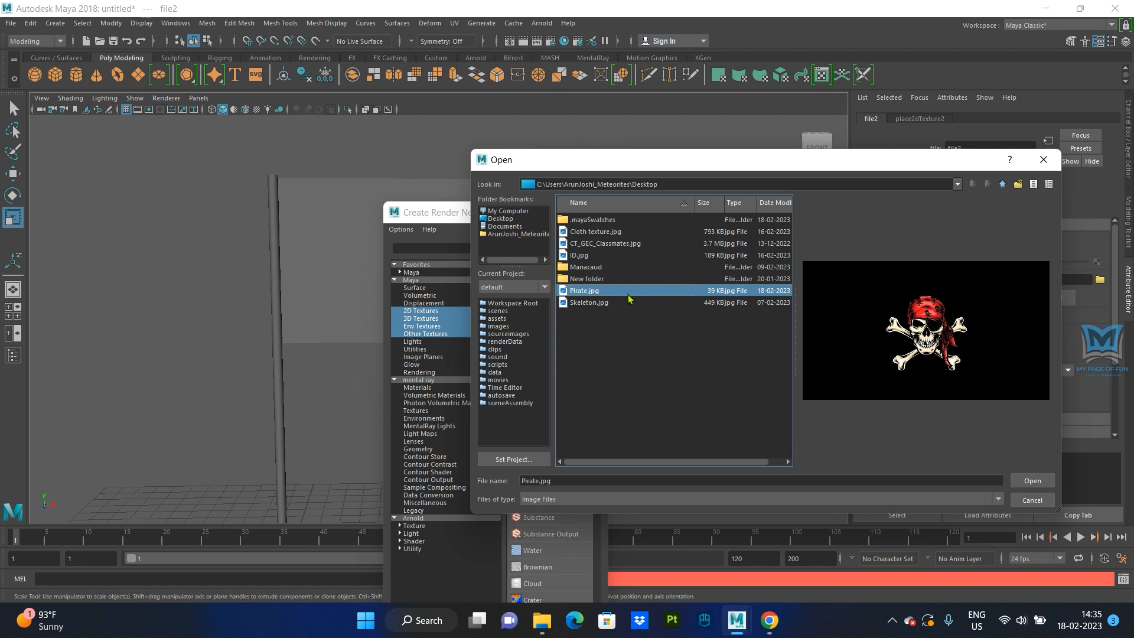
{"action": "left_click", "coordinate": [1027, 482]}
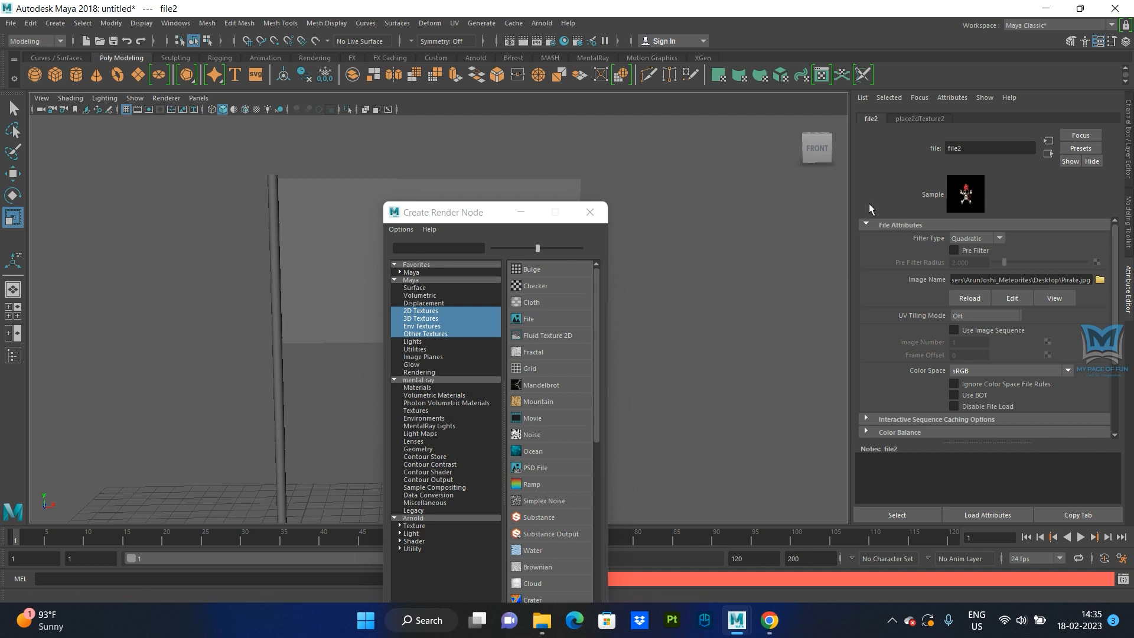
{"action": "left_click", "coordinate": [589, 216]}
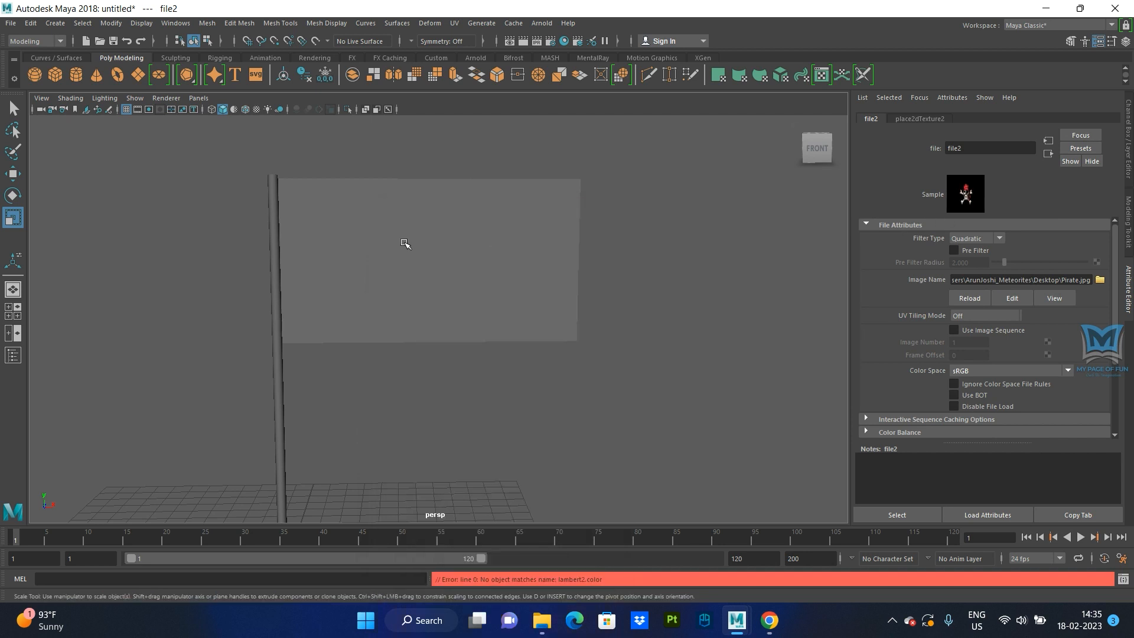
Turn on textured display and map the flag material's Color to a File texture using Pirate.jpg from the Desktop
{"action": "left_click", "coordinate": [405, 245]}
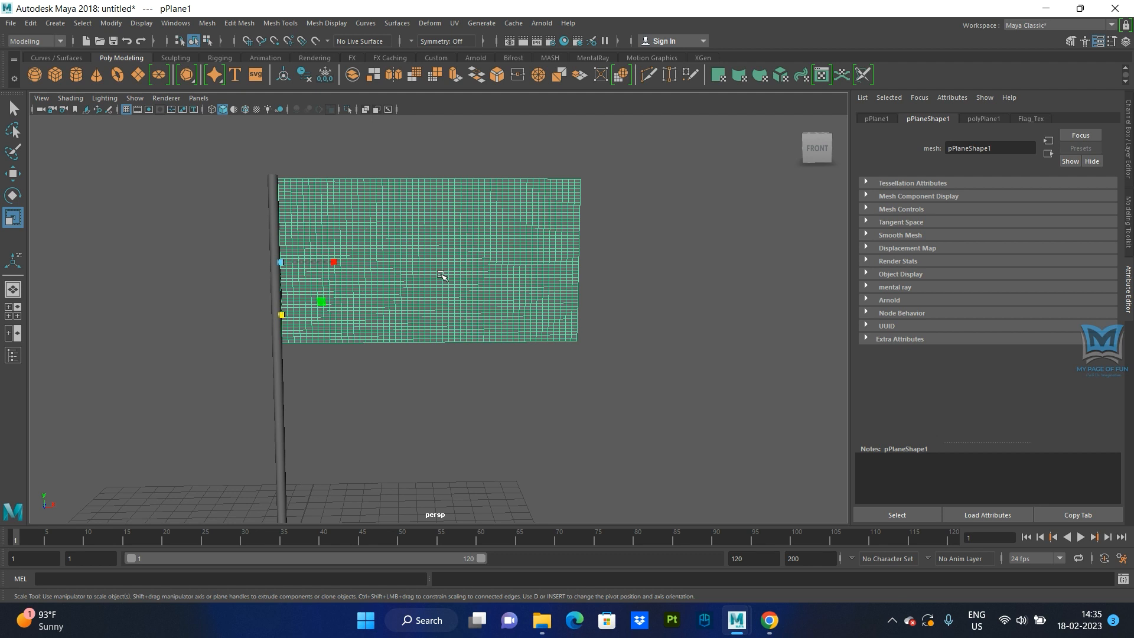
{"action": "key", "text": "6"}
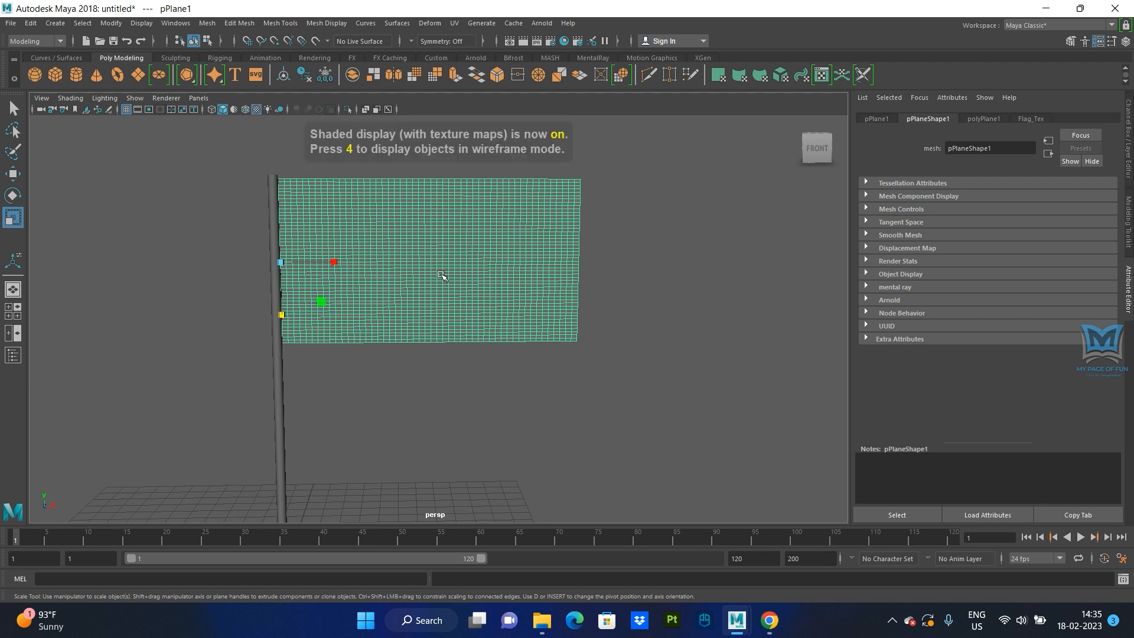
{"action": "left_click", "coordinate": [1038, 120]}
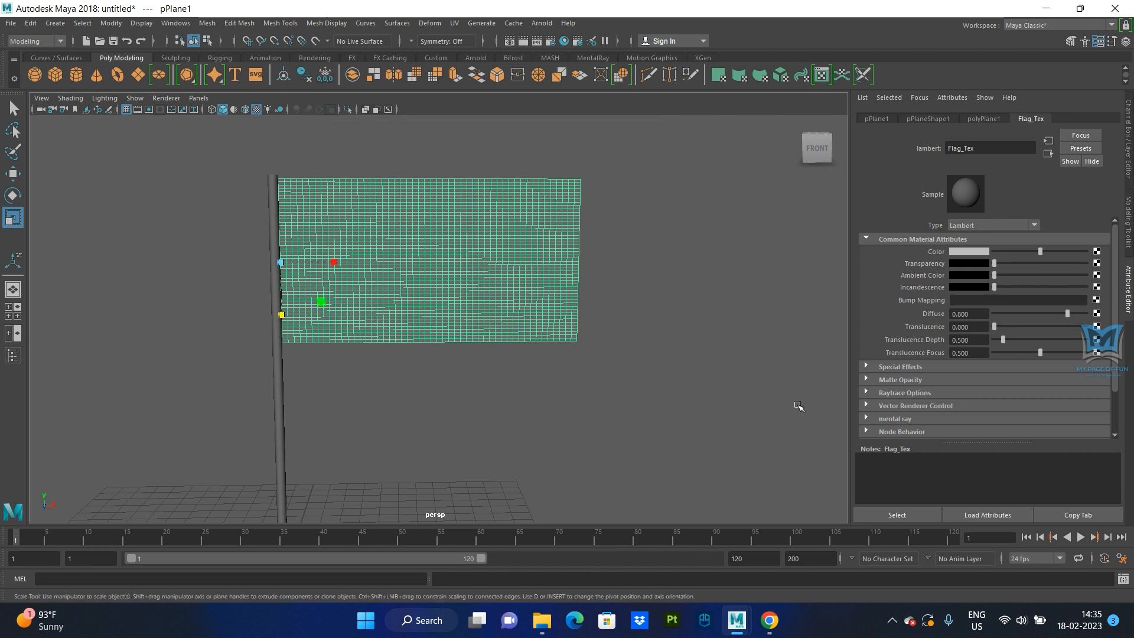
{"action": "left_click", "coordinate": [1097, 252]}
{"action": "left_click", "coordinate": [522, 319]}
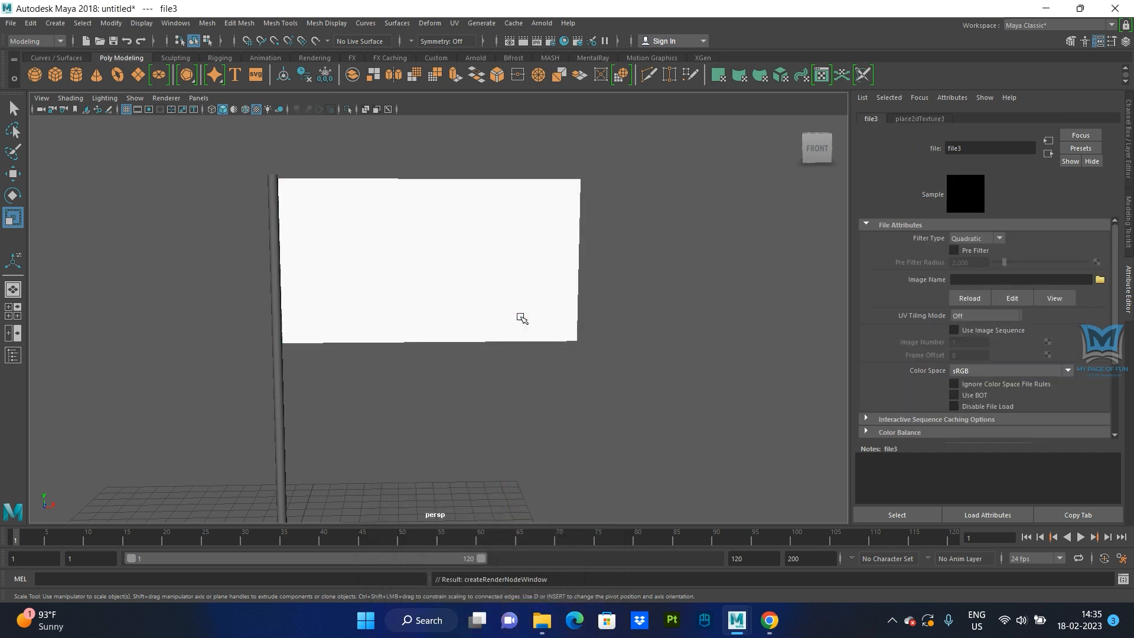
{"action": "left_click", "coordinate": [1099, 281]}
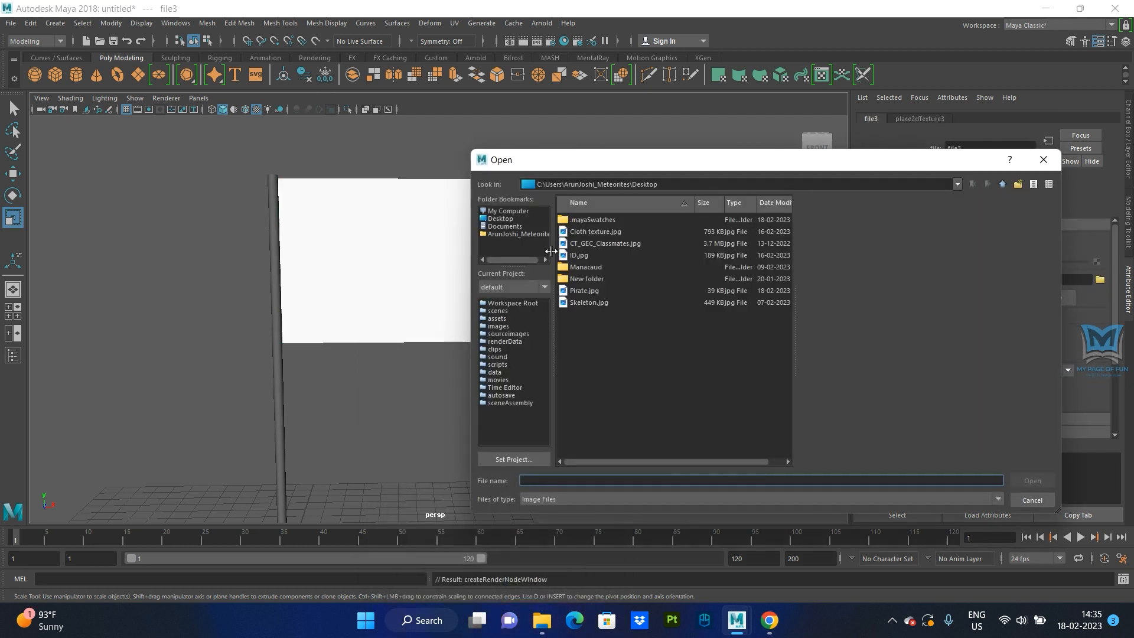
{"action": "left_click", "coordinate": [581, 292]}
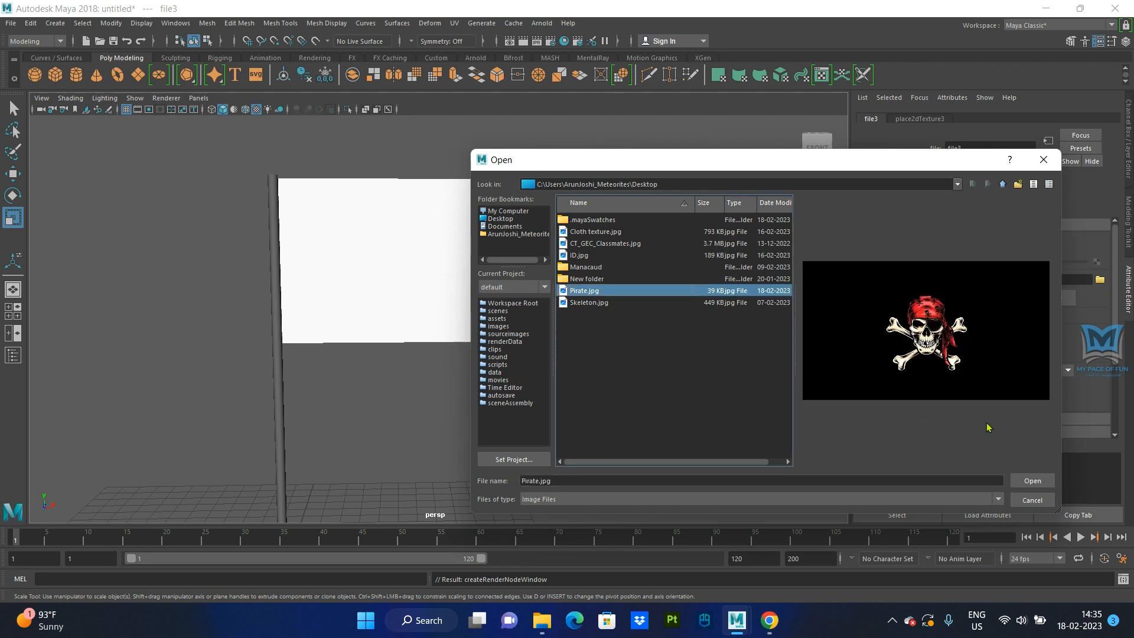
{"action": "left_click", "coordinate": [1028, 481]}
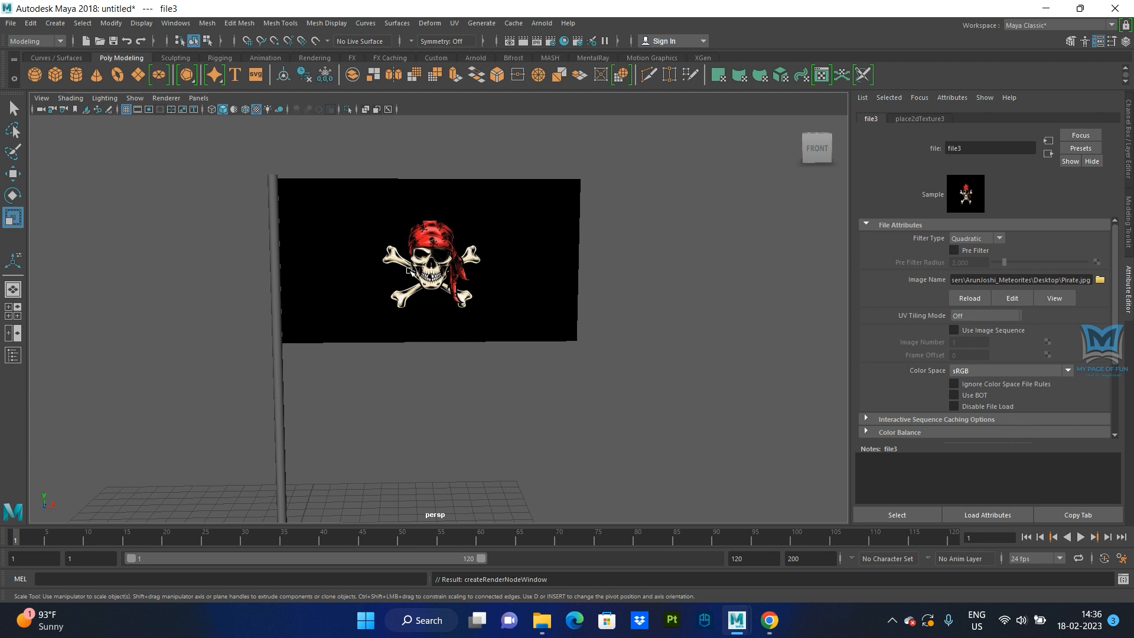
Apply a planar UV projection to the flag plane, fitted to the best plane
{"action": "left_click", "coordinate": [488, 231]}
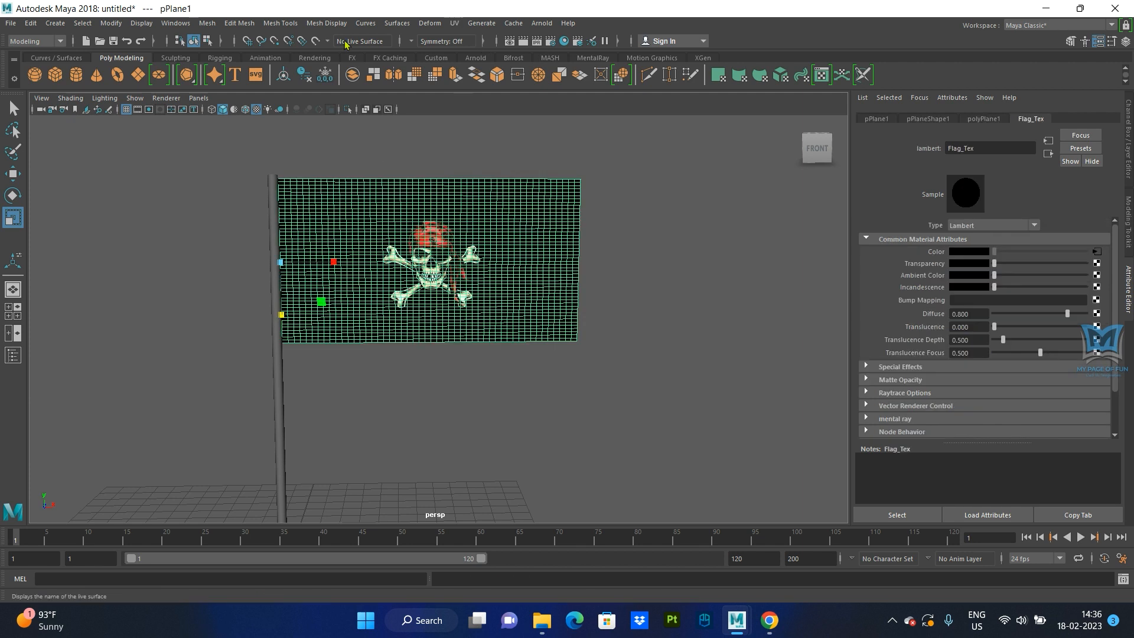
{"action": "left_click", "coordinate": [24, 42]}
{"action": "left_click", "coordinate": [31, 42]}
{"action": "left_click", "coordinate": [455, 24]}
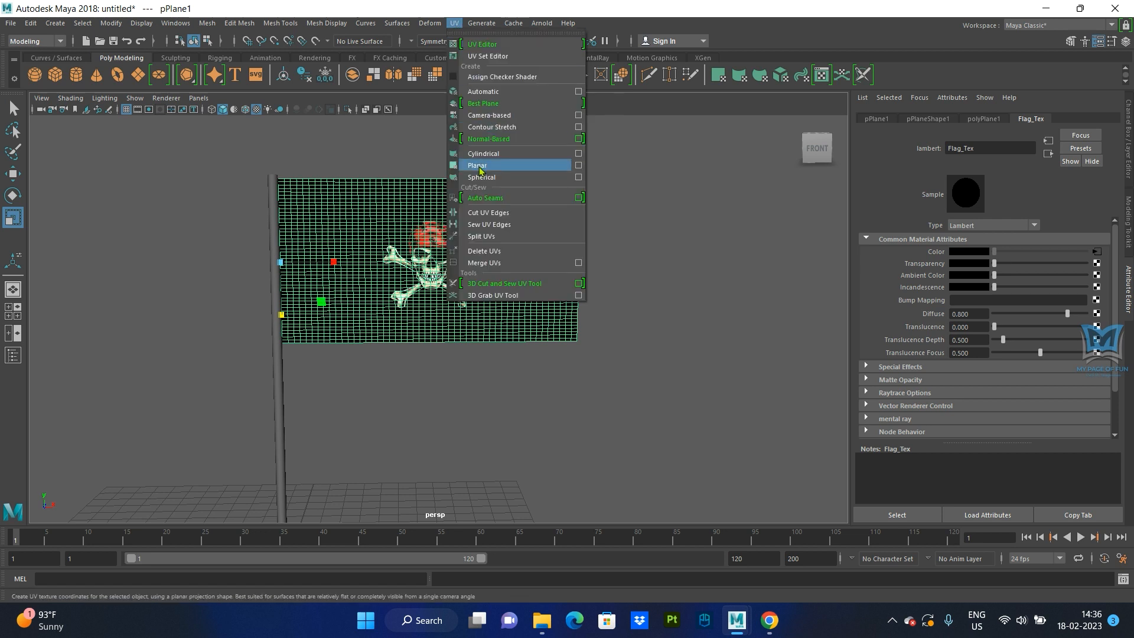
{"action": "left_click", "coordinate": [578, 165]}
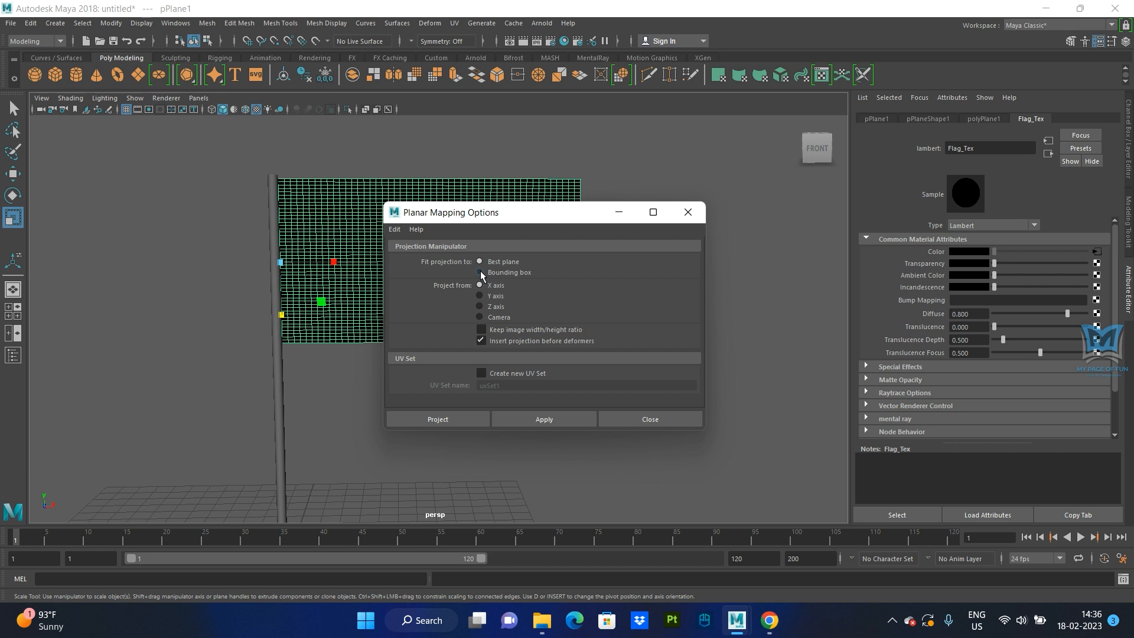
{"action": "left_click", "coordinate": [537, 421]}
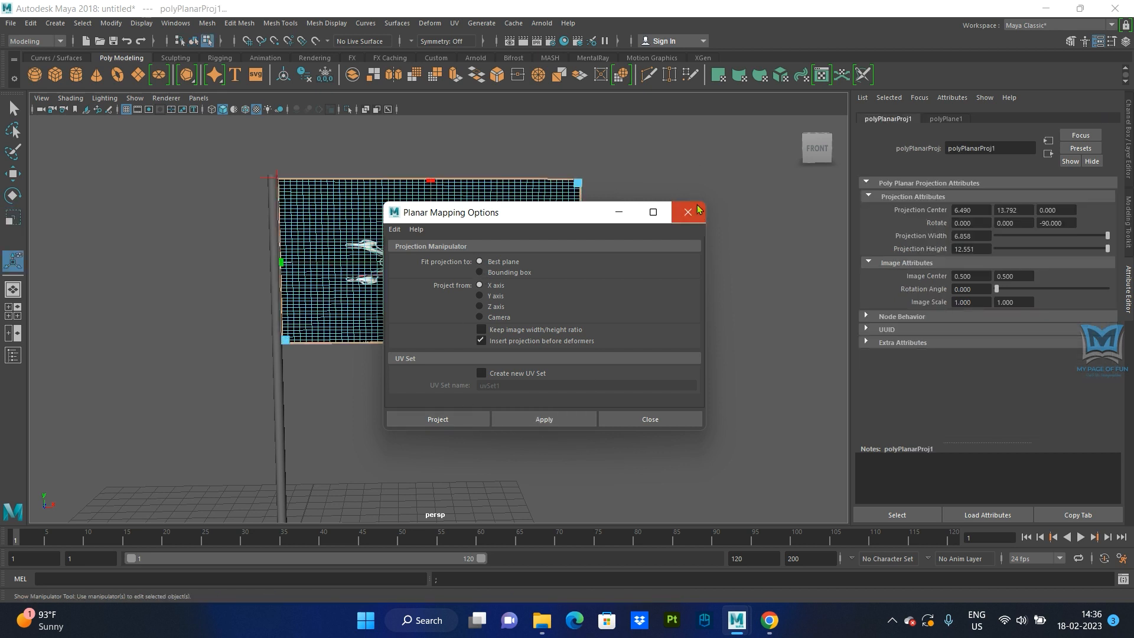
{"action": "left_click", "coordinate": [687, 212]}
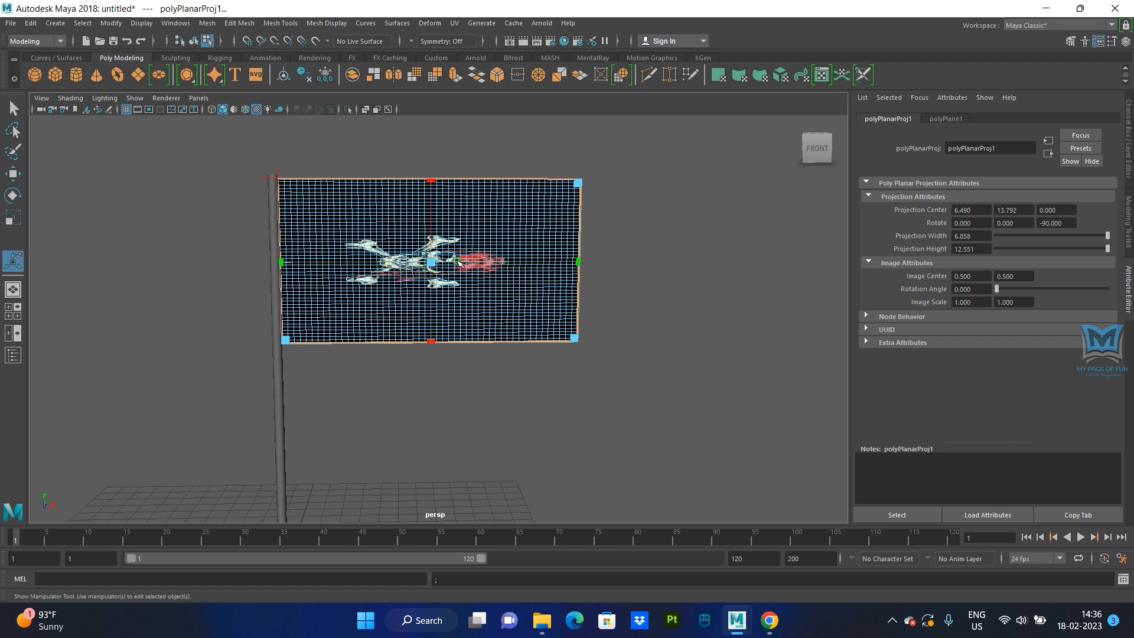
Rotate the planar projection upright on the flag and set its Z rotation to 0
{"action": "left_click", "coordinate": [263, 178]}
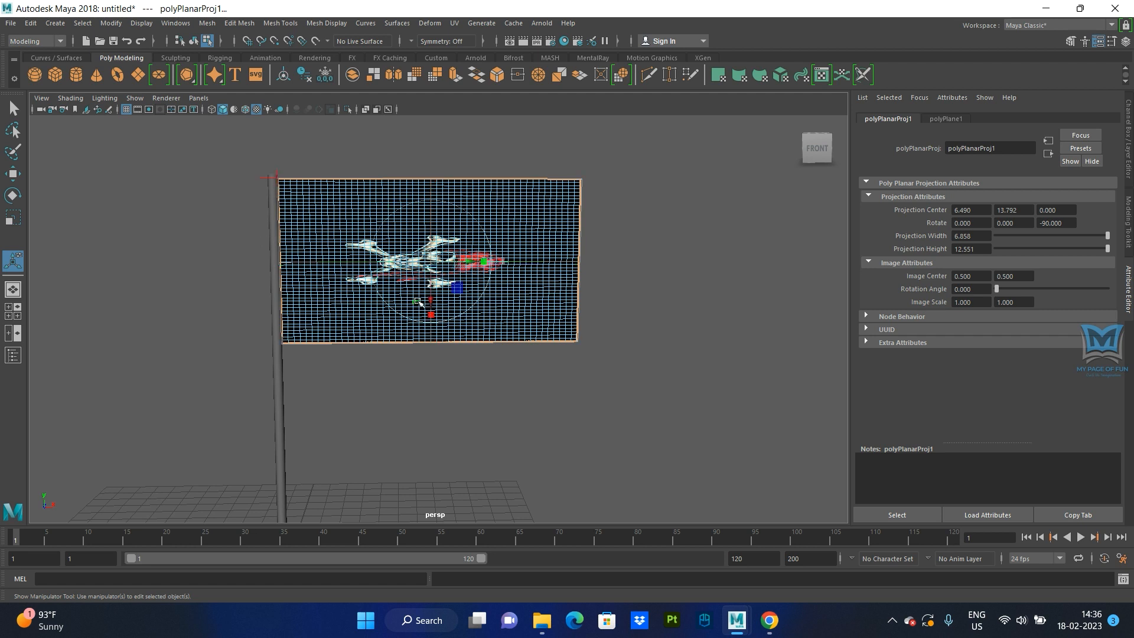
{"action": "left_click", "coordinate": [406, 207]}
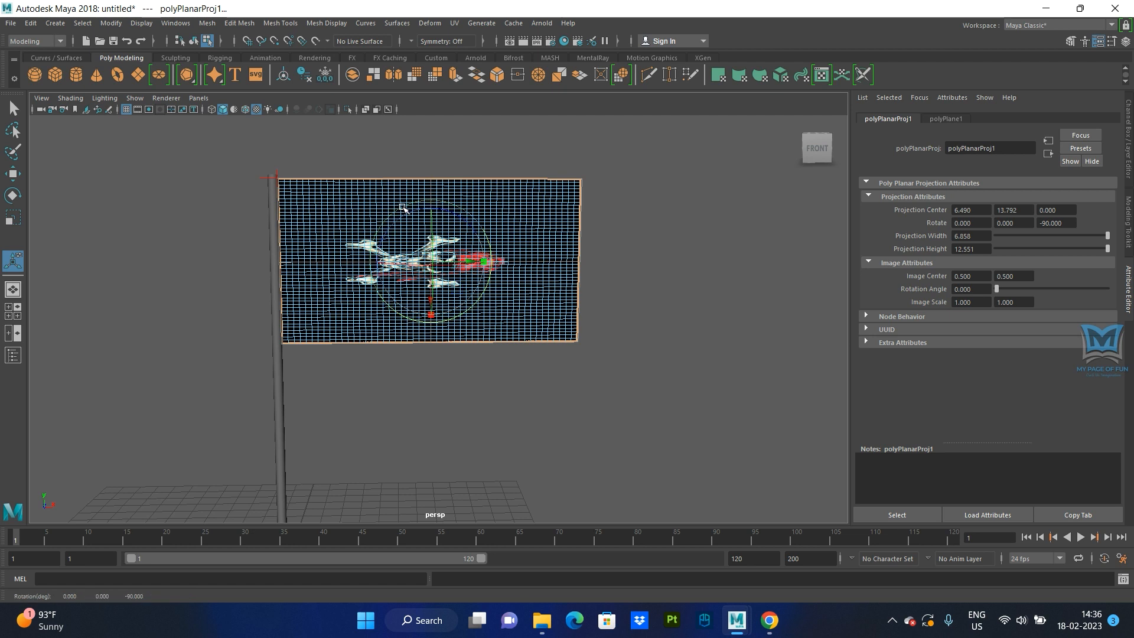
{"action": "left_click_drag", "start_coordinate": [430, 251], "coordinate": [460, 305], "text": "alt"}
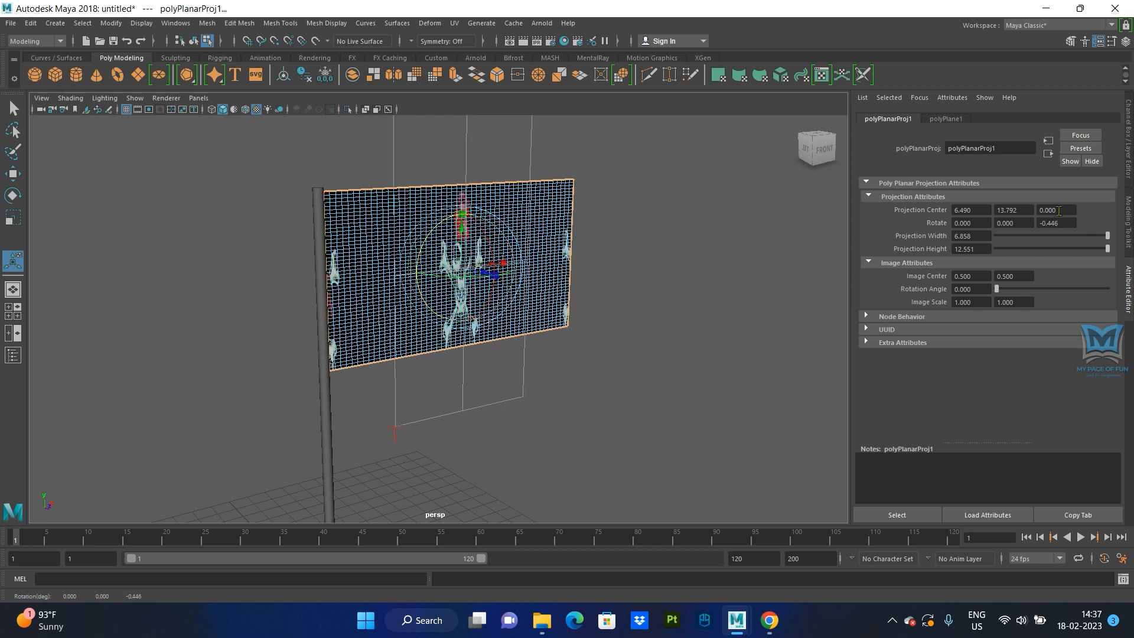
{"action": "left_click_drag", "start_coordinate": [1069, 225], "coordinate": [1022, 229]}
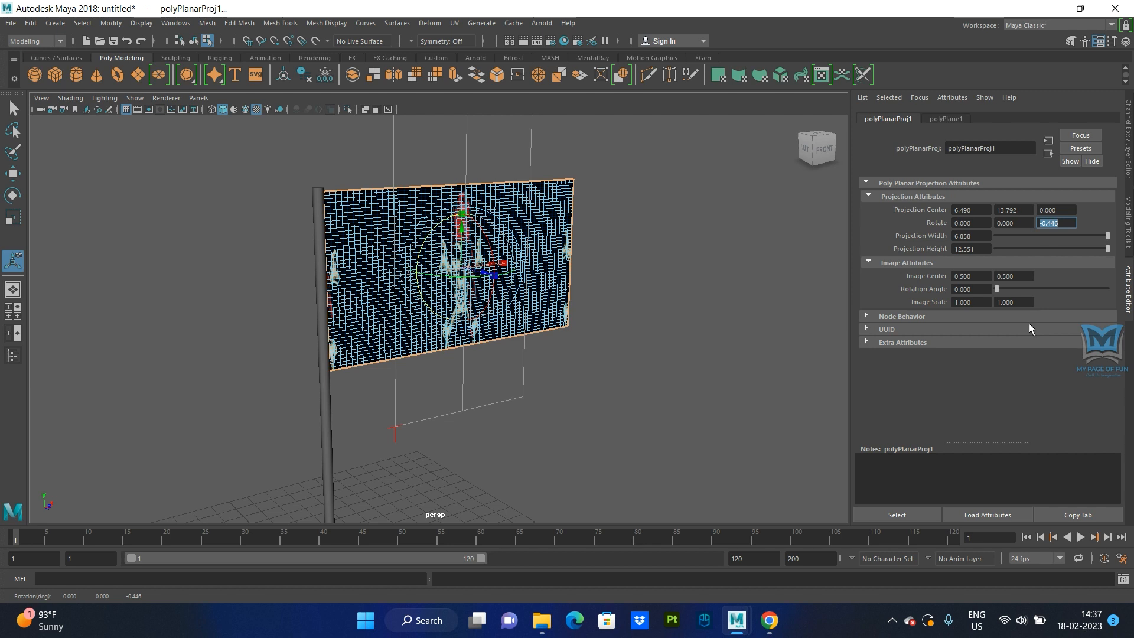
{"action": "type", "text": "0"}
{"action": "key", "text": "Return"}
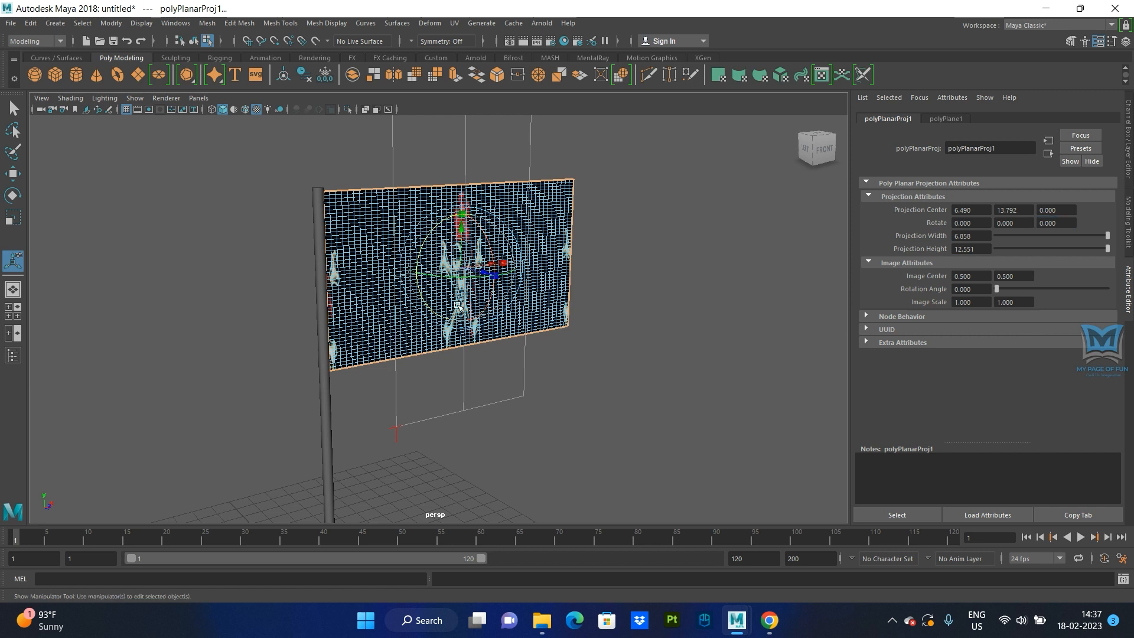
Scale the planar projection to match the flag's edges, with a width of about 12.715 and a height of about 6.910
{"action": "key", "text": "t"}
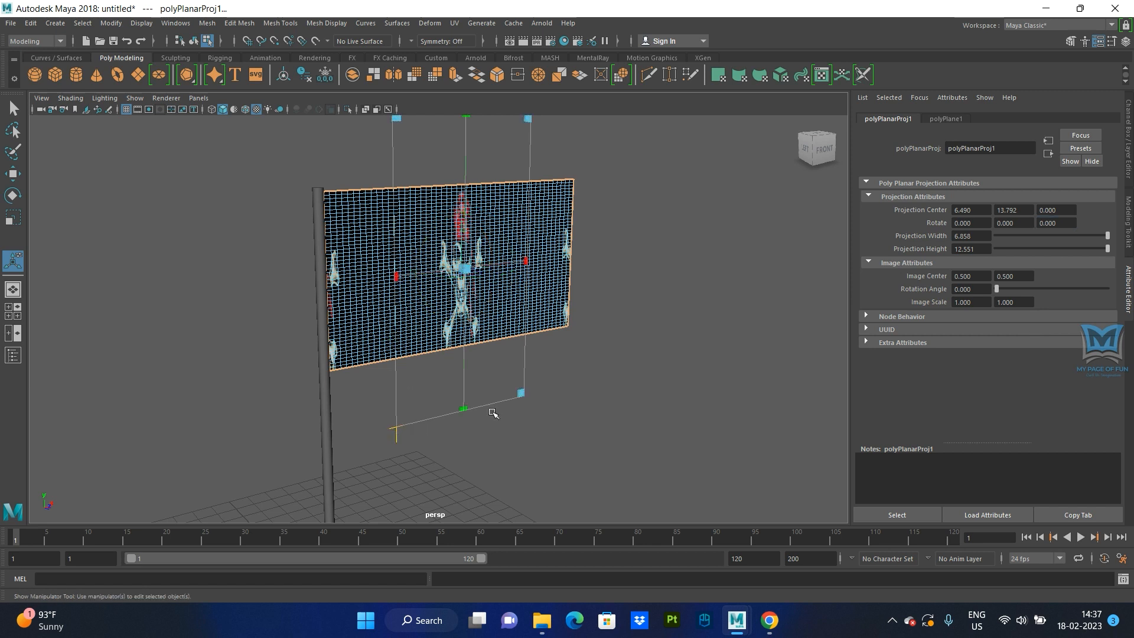
{"action": "left_click_drag", "start_coordinate": [506, 463], "coordinate": [465, 458], "text": "alt"}
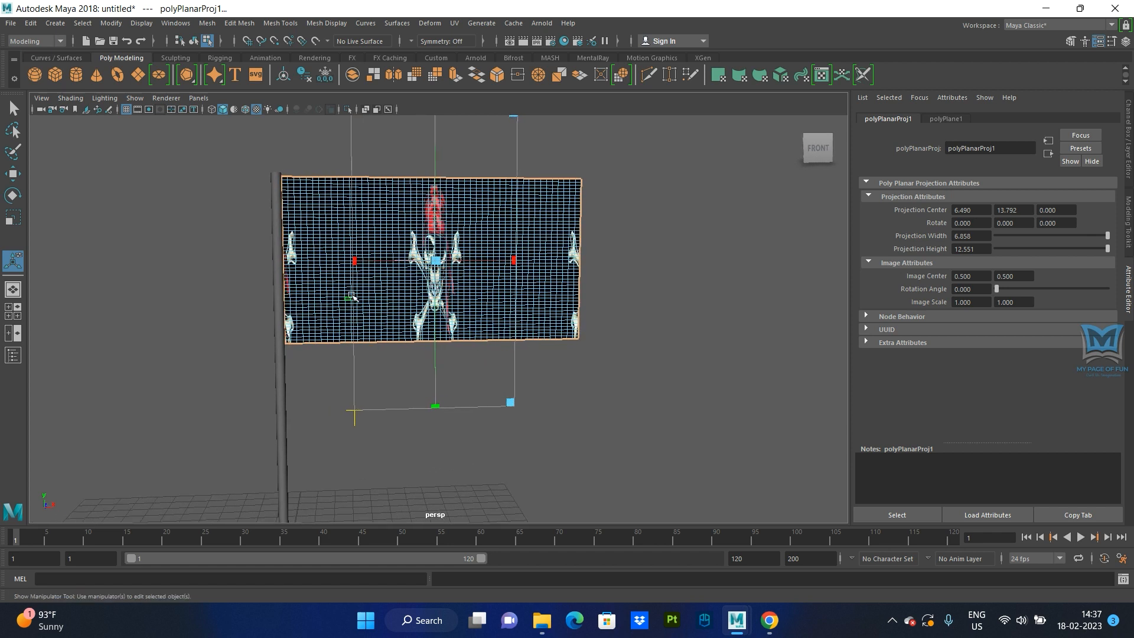
{"action": "left_click_drag", "start_coordinate": [354, 260], "coordinate": [305, 260]}
{"action": "left_click_drag", "start_coordinate": [435, 407], "coordinate": [429, 331]}
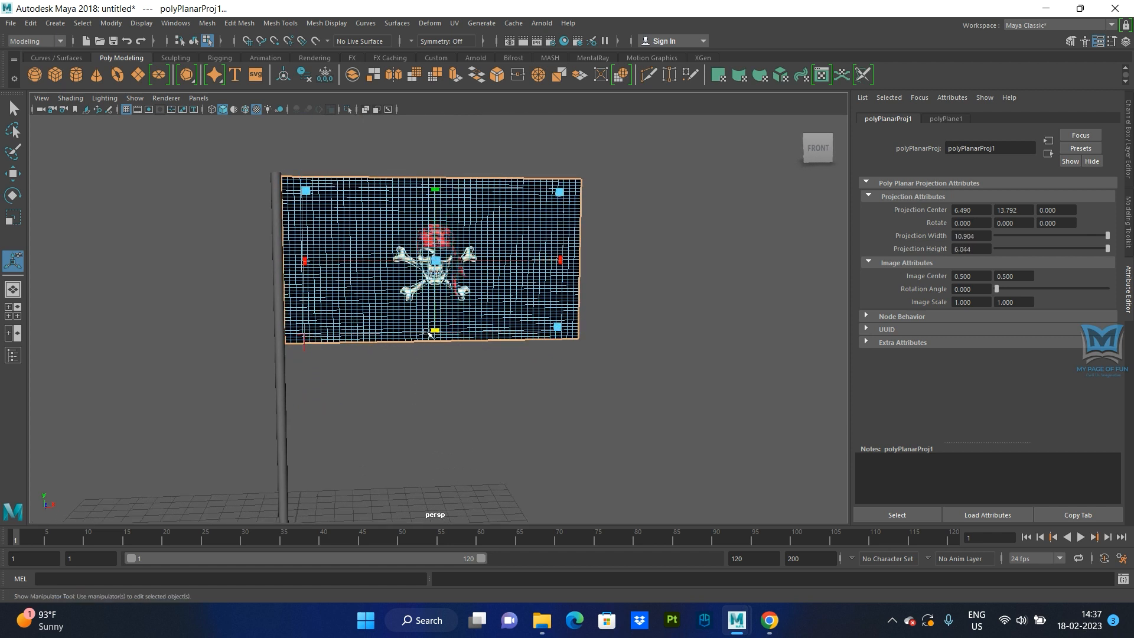
{"action": "left_click_drag", "start_coordinate": [305, 260], "coordinate": [283, 262]}
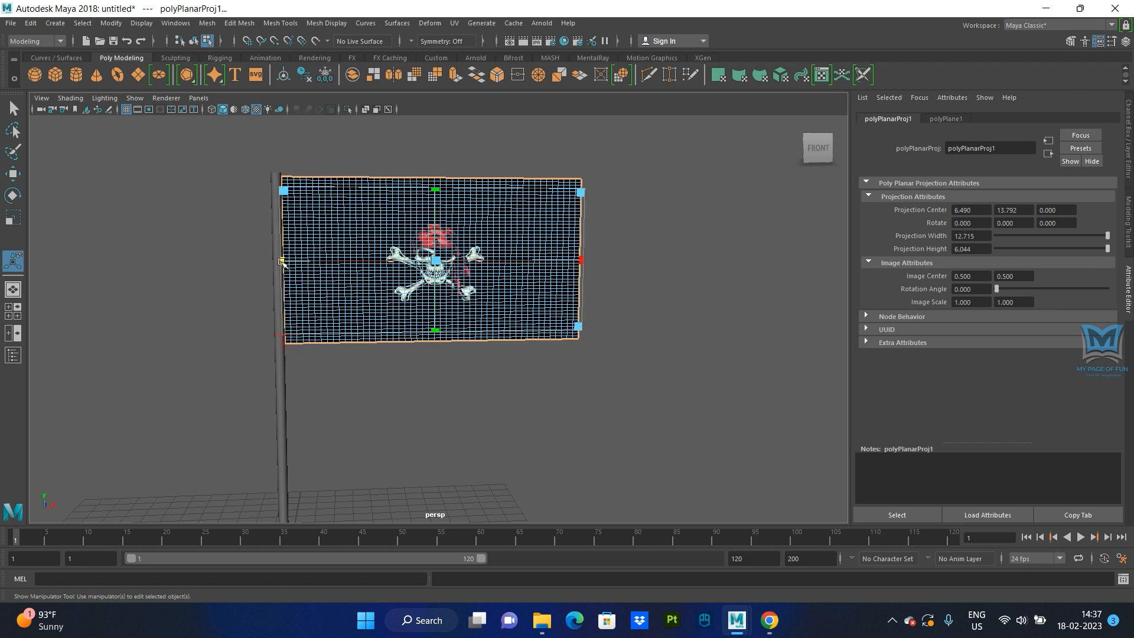
{"action": "left_click_drag", "start_coordinate": [435, 189], "coordinate": [435, 175]}
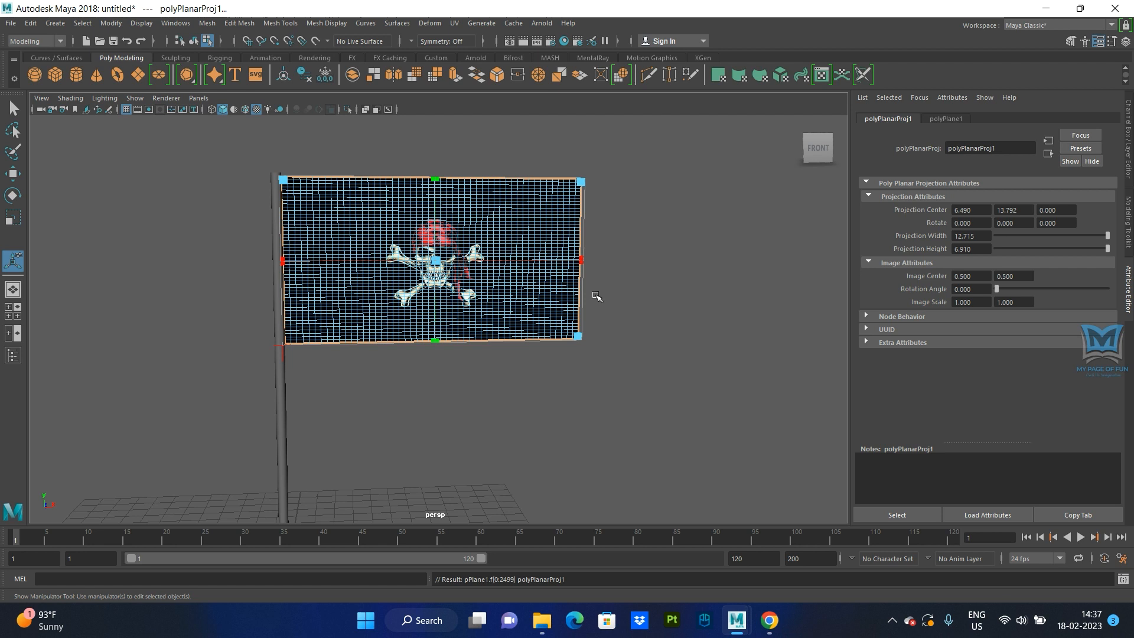
Return the flag plane to object mode, clear the selection and check the textured flag from the back and front
{"action": "left_click", "coordinate": [644, 316]}
{"action": "right_click", "coordinate": [420, 201]}
{"action": "right_click_drag", "start_coordinate": [421, 199], "coordinate": [485, 183]}
{"action": "left_click", "coordinate": [649, 286]}
{"action": "scroll", "coordinate": [649, 293], "scroll_direction": "down", "scroll_amount": 3}
{"action": "left_click_drag", "start_coordinate": [592, 363], "coordinate": [630, 402], "text": "alt"}
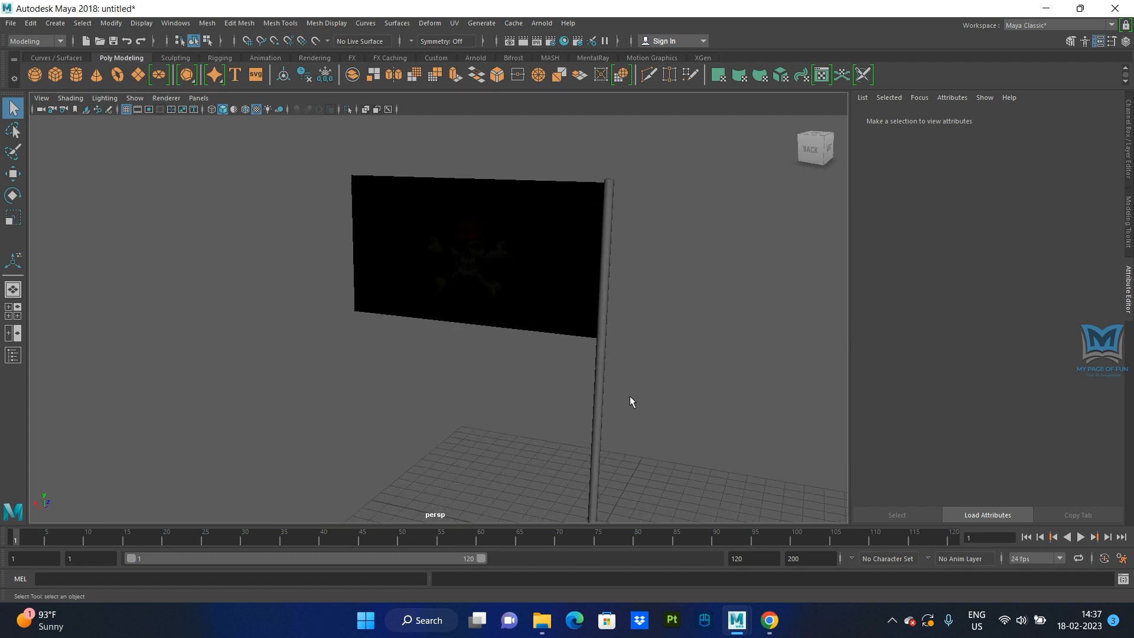
{"action": "left_click_drag", "start_coordinate": [432, 252], "coordinate": [477, 296], "text": "alt"}
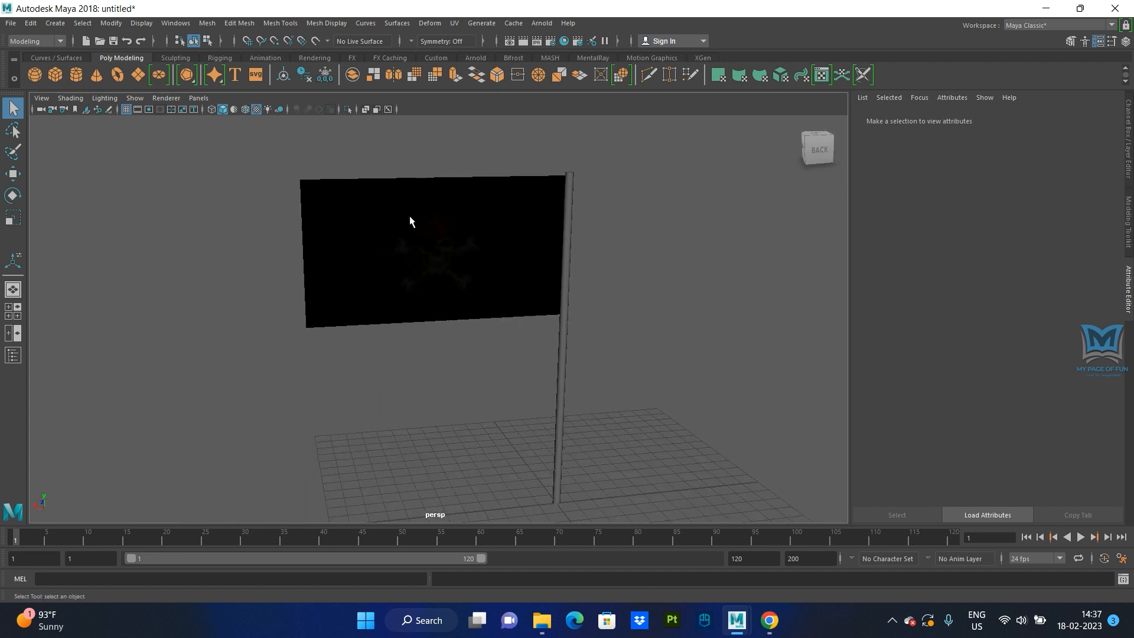
{"action": "left_click_drag", "start_coordinate": [557, 244], "coordinate": [299, 296], "text": "alt"}
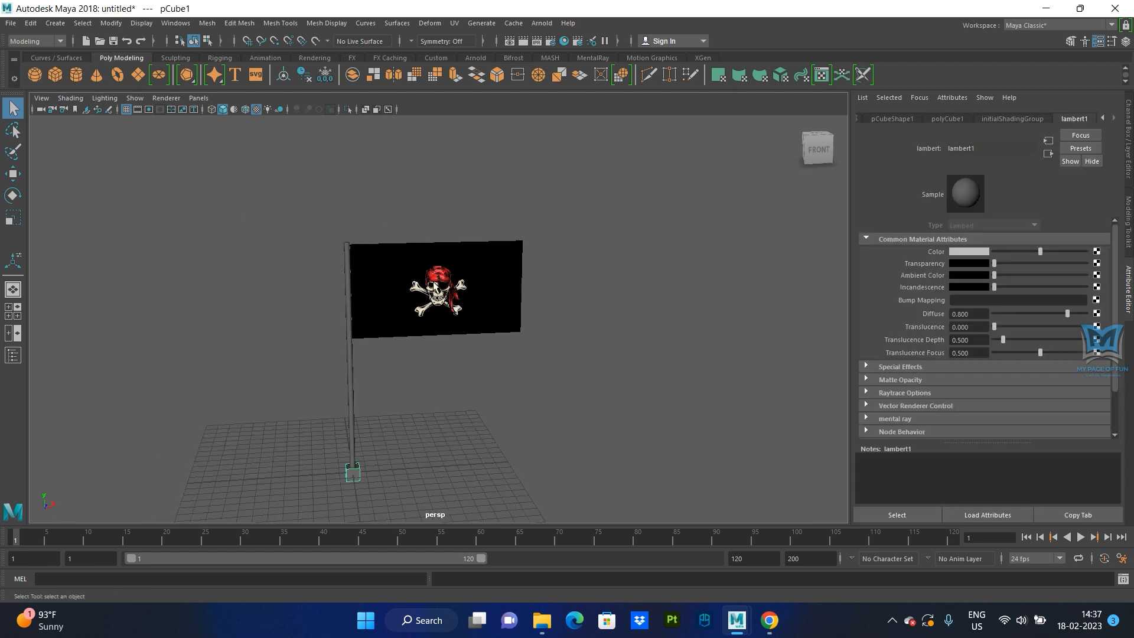
{"action": "left_click_drag", "start_coordinate": [434, 286], "coordinate": [442, 302], "text": "alt"}
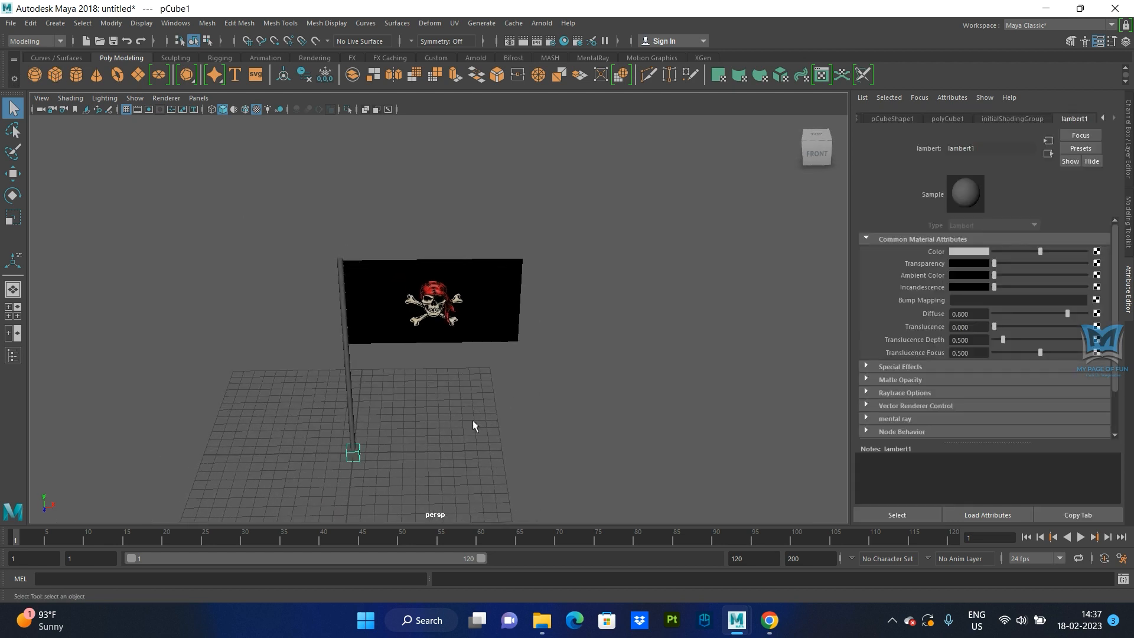
Scale up the cube at the pole's base and delete its back face
{"action": "key", "text": "w"}
{"action": "key", "text": "r"}
{"action": "left_click_drag", "start_coordinate": [355, 455], "coordinate": [455, 319]}
{"action": "right_click", "coordinate": [424, 332]}
{"action": "left_click", "coordinate": [422, 306]}
{"action": "left_click", "coordinate": [436, 364]}
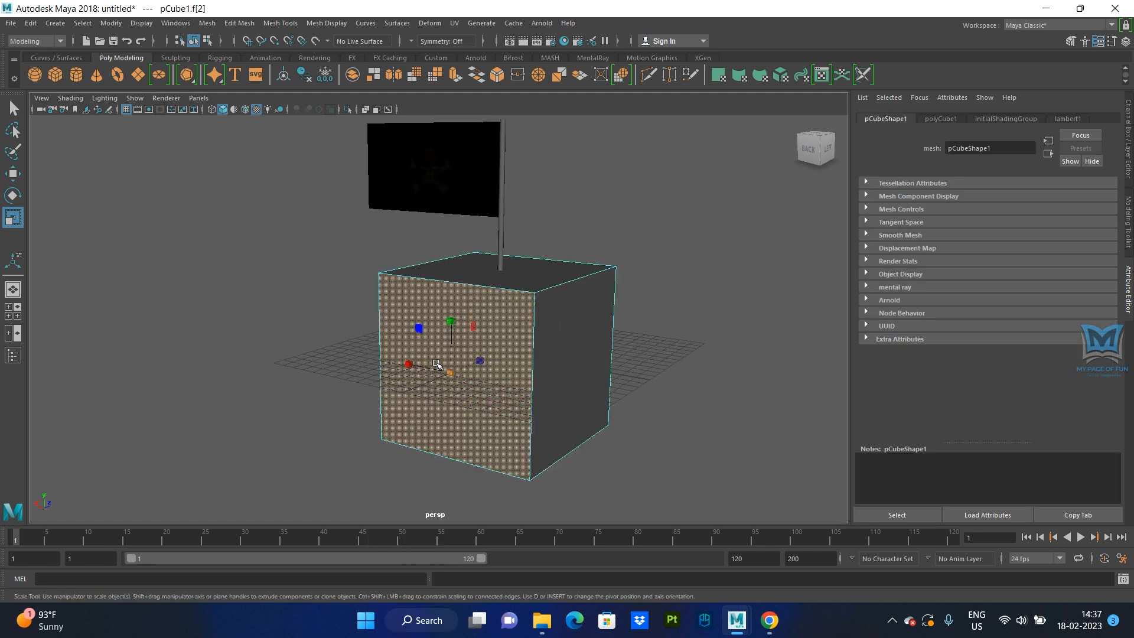
{"action": "key", "text": "Delete"}
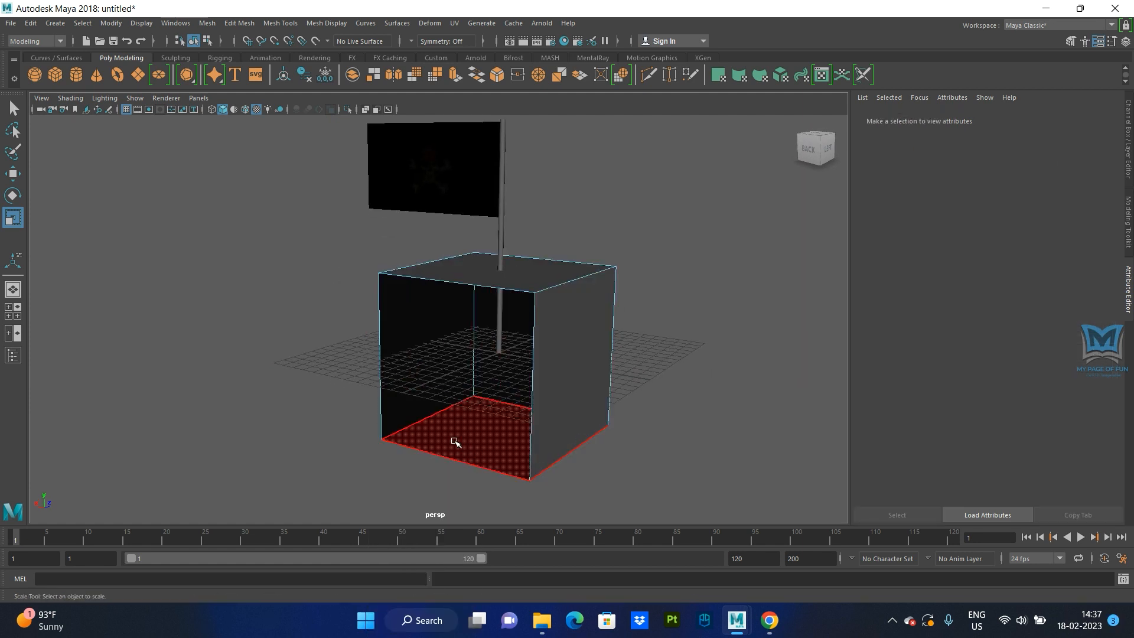
Return the open cube to object mode and delete it from the scene
{"action": "right_click_drag", "start_coordinate": [441, 274], "coordinate": [480, 269]}
{"action": "left_click_drag", "start_coordinate": [599, 406], "coordinate": [380, 415], "text": "alt"}
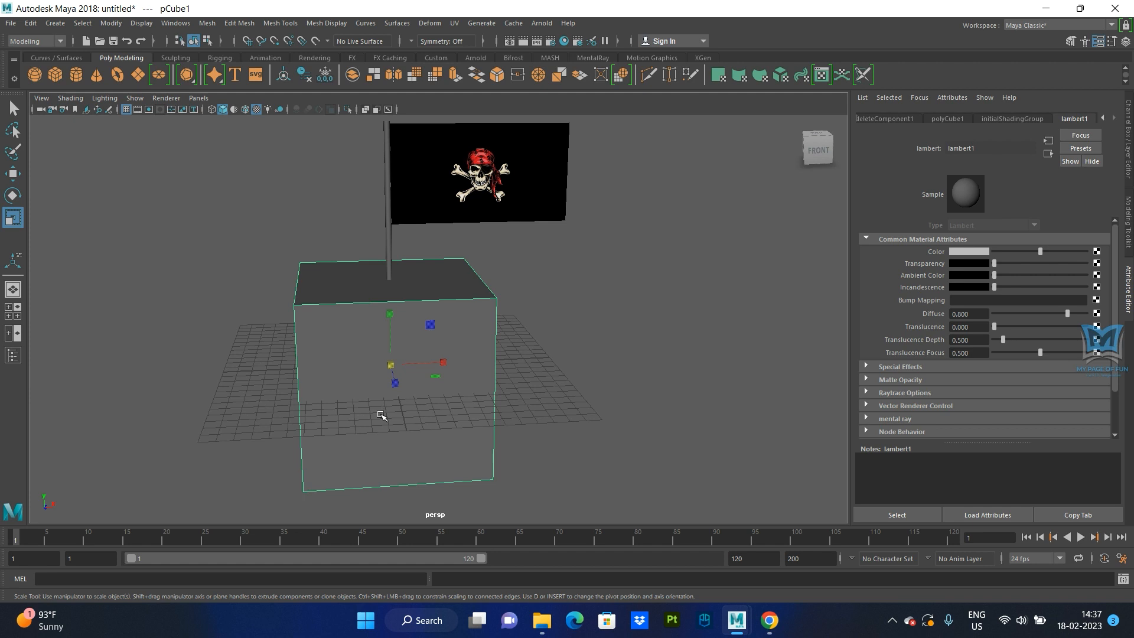
{"action": "key", "text": "Delete"}
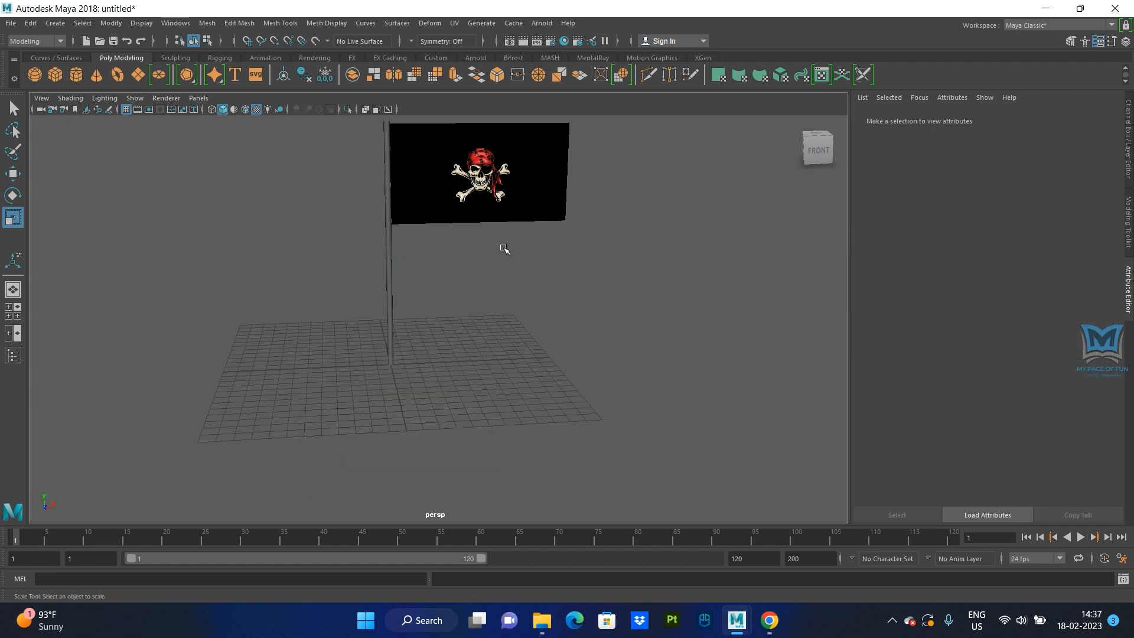
{"action": "left_click_drag", "start_coordinate": [529, 336], "coordinate": [432, 365], "text": "alt"}
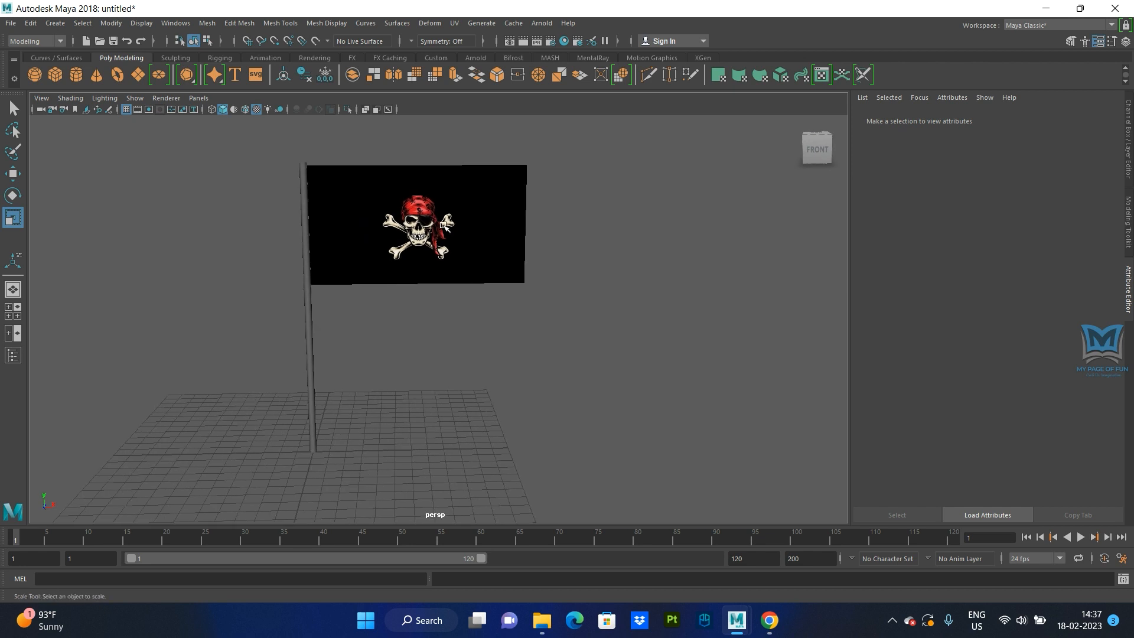
{"action": "left_click_drag", "start_coordinate": [444, 344], "coordinate": [475, 348], "text": "alt"}
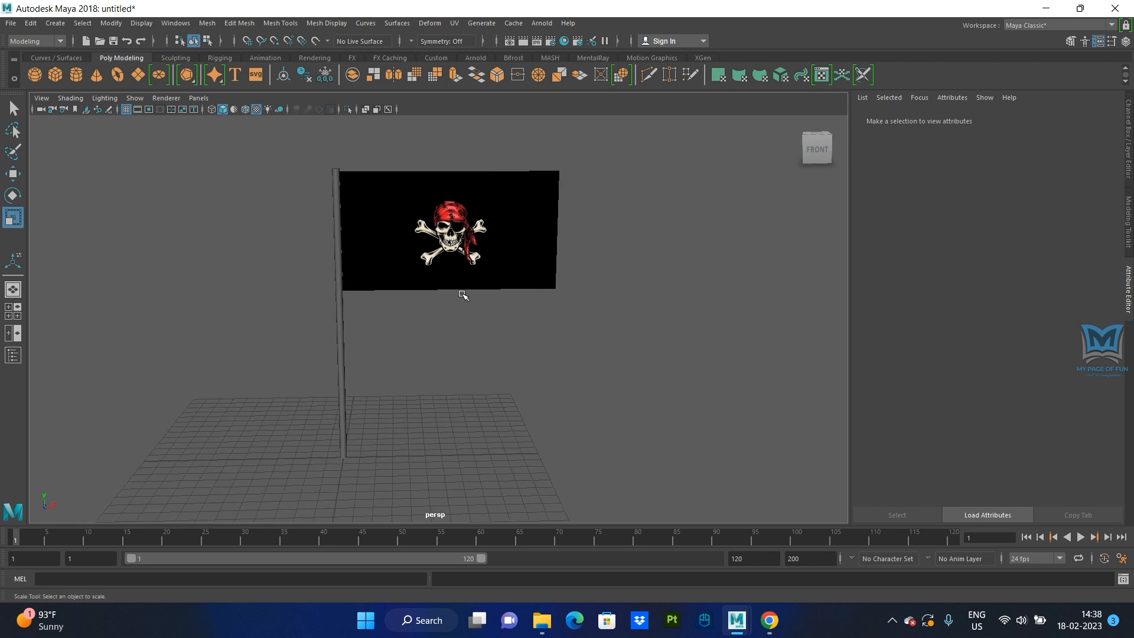
Switch to the FX menu set and turn the flag plane into an nCloth object
{"action": "left_click", "coordinate": [461, 250]}
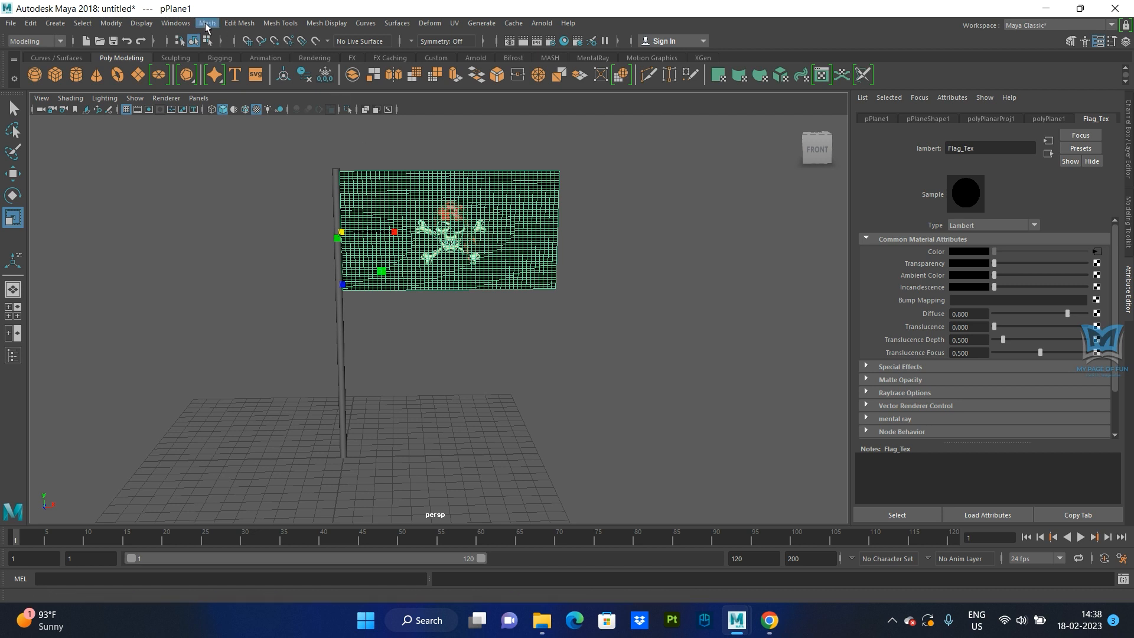
{"action": "left_click", "coordinate": [58, 41]}
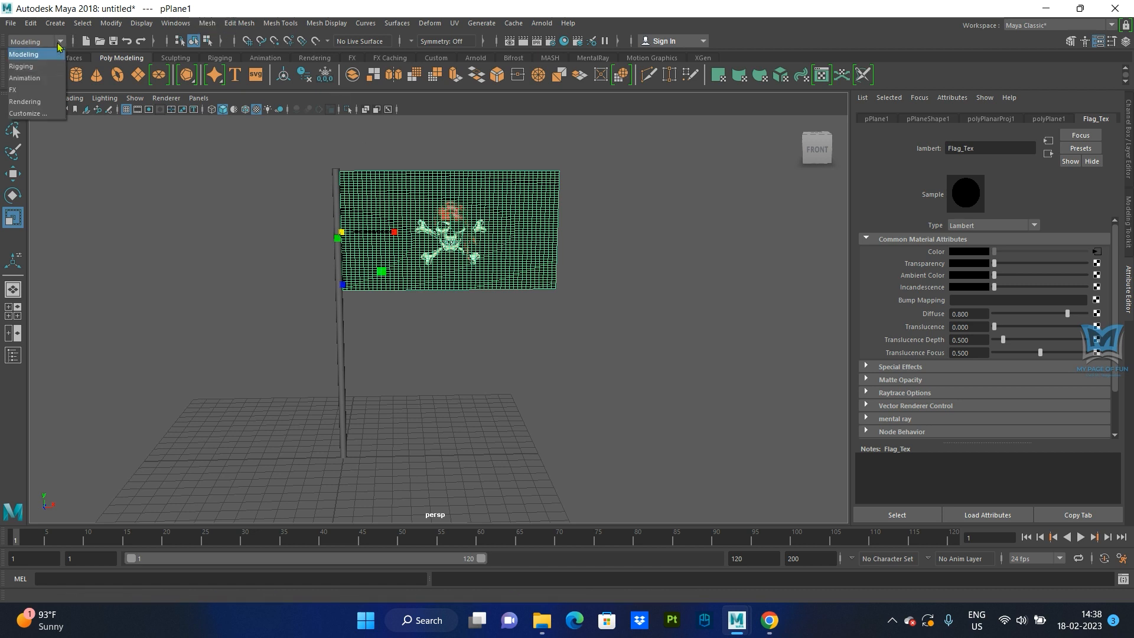
{"action": "left_click", "coordinate": [12, 93]}
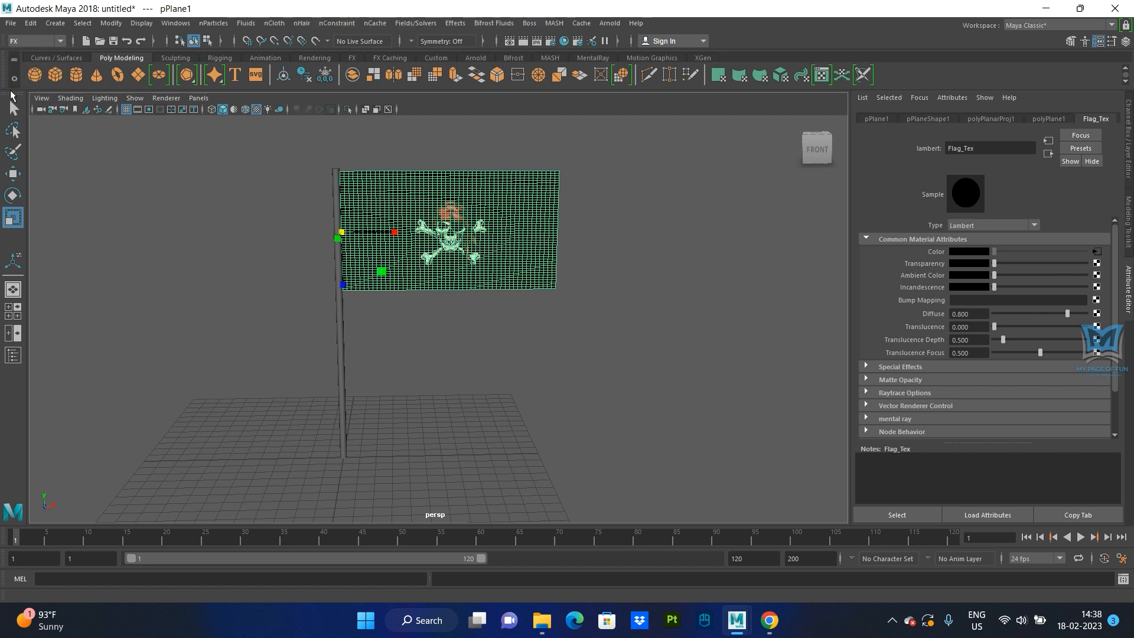
{"action": "left_click", "coordinate": [277, 25]}
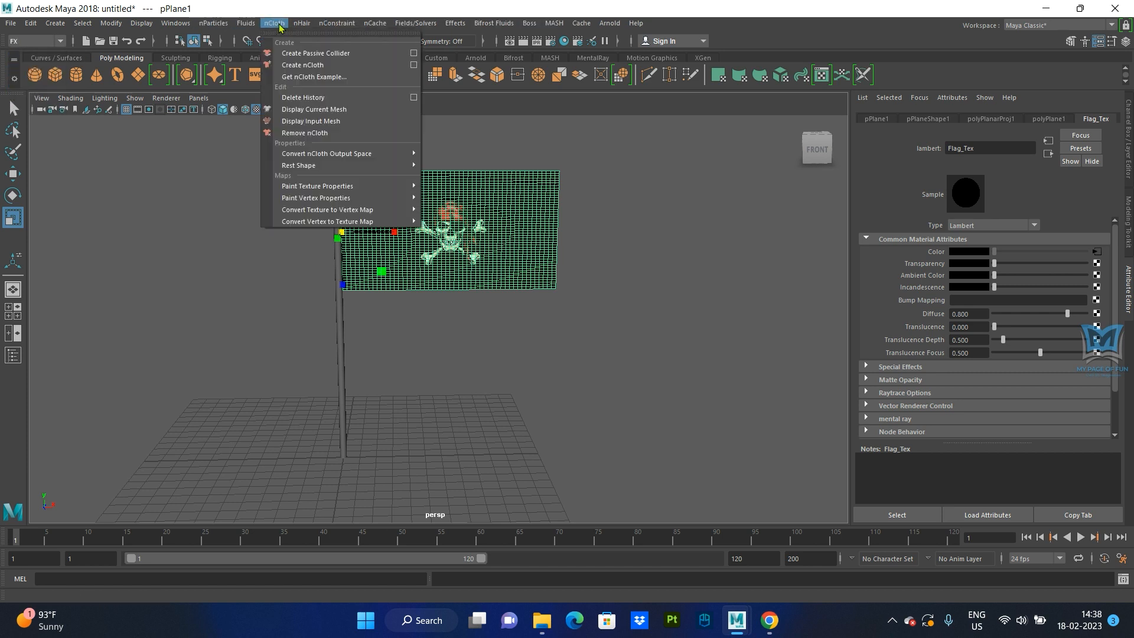
{"action": "left_click", "coordinate": [301, 66]}
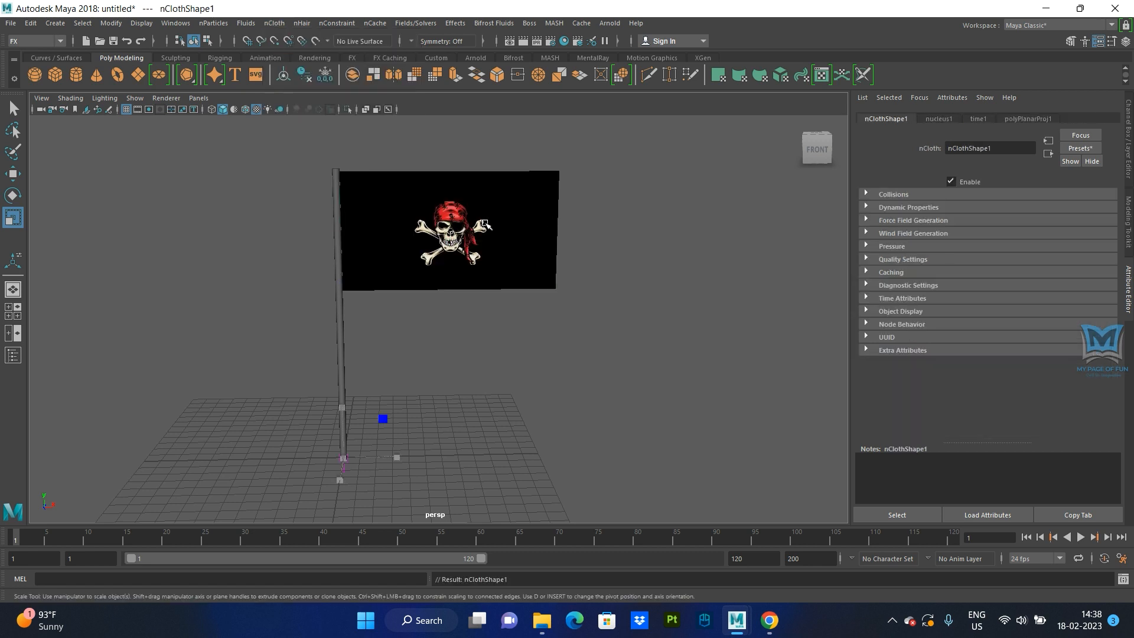
Display the scene in wireframe and select the nucleus arrow beneath the pole to examine its gravity and wind attributes
{"action": "left_click", "coordinate": [370, 478]}
{"action": "left_click_drag", "start_coordinate": [360, 486], "coordinate": [371, 402], "text": "alt"}
{"action": "left_click", "coordinate": [373, 389]}
{"action": "scroll", "coordinate": [392, 435], "scroll_direction": "up", "scroll_amount": 4}
{"action": "middle_click_drag", "start_coordinate": [377, 461], "coordinate": [405, 394], "text": "alt"}
{"action": "left_click", "coordinate": [384, 385]}
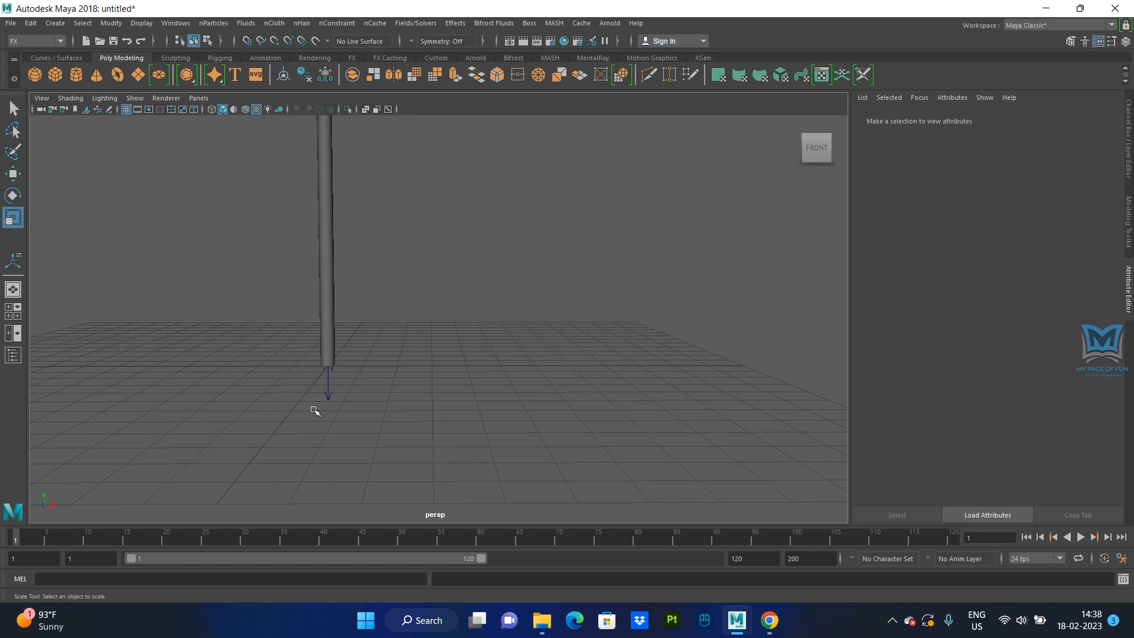
{"action": "middle_click_drag", "start_coordinate": [527, 333], "coordinate": [527, 362], "text": "alt"}
{"action": "key", "text": "4"}
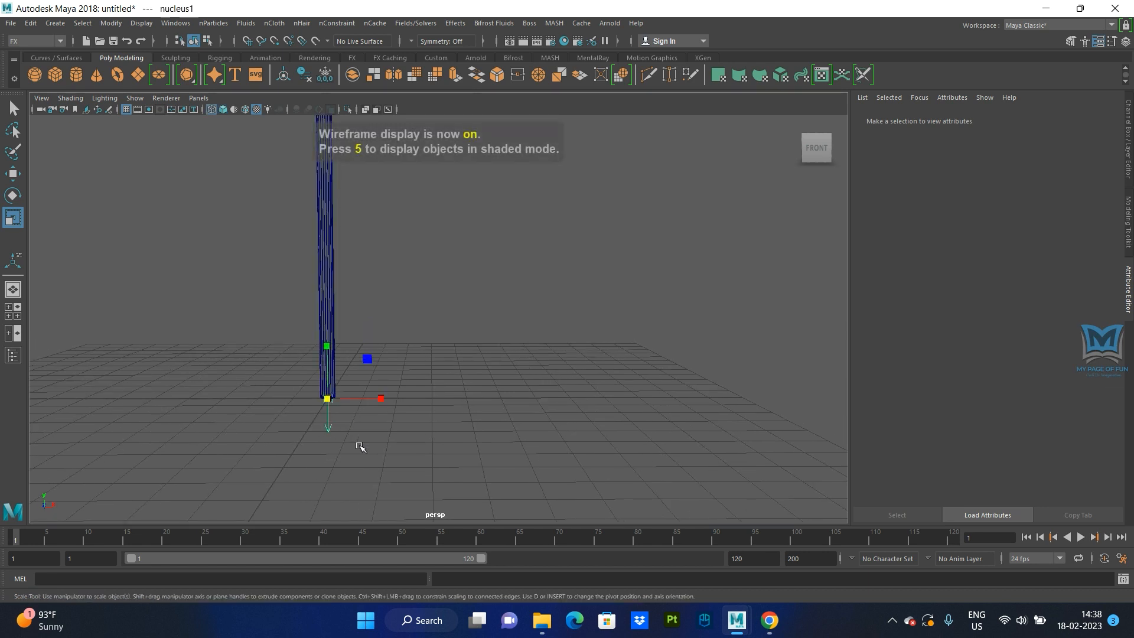
{"action": "left_click", "coordinate": [328, 429]}
{"action": "right_click_drag", "start_coordinate": [352, 436], "coordinate": [467, 458], "text": "alt"}
{"action": "left_click_drag", "start_coordinate": [561, 365], "coordinate": [131, 153], "text": "alt"}
{"action": "left_click", "coordinate": [152, 191]}
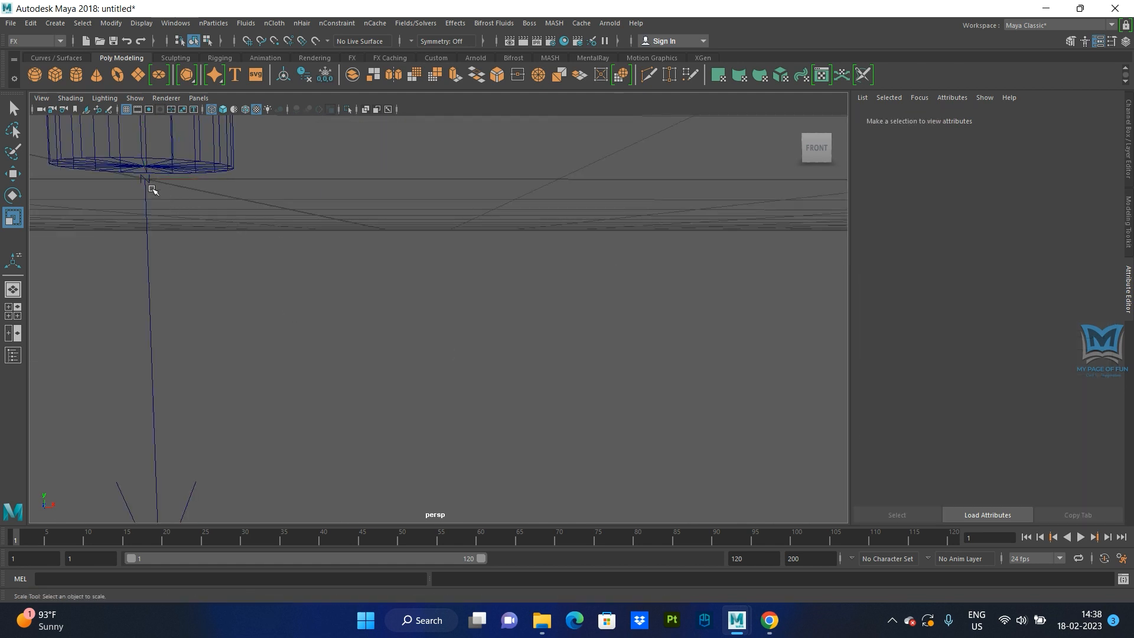
{"action": "left_click_drag", "start_coordinate": [177, 487], "coordinate": [368, 425], "text": "alt"}
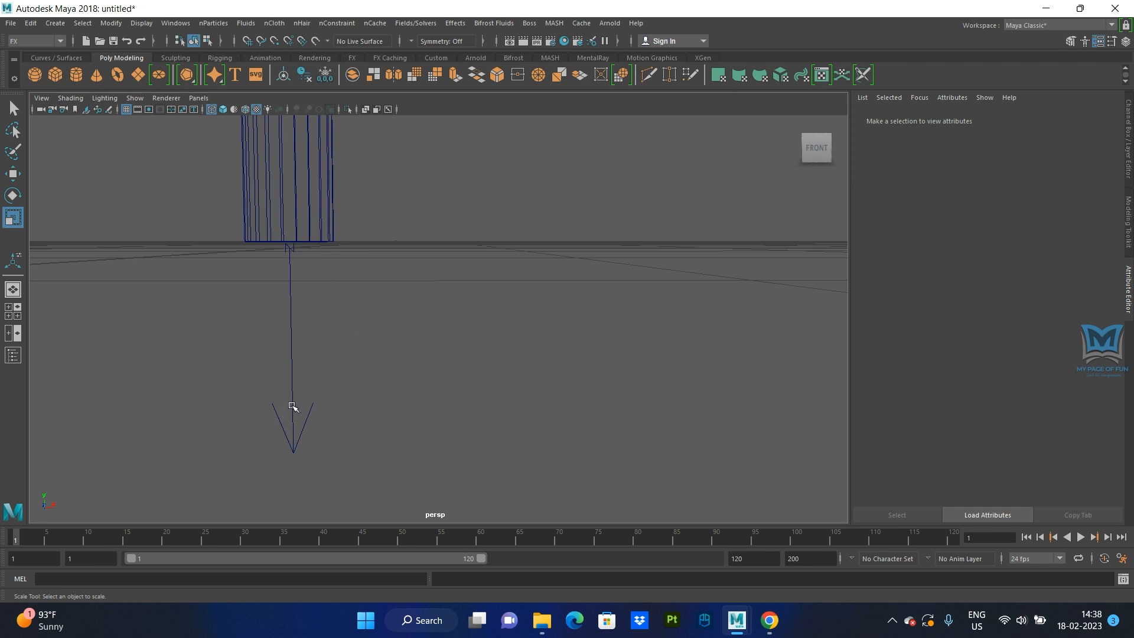
{"action": "left_click_drag", "start_coordinate": [282, 353], "coordinate": [351, 399]}
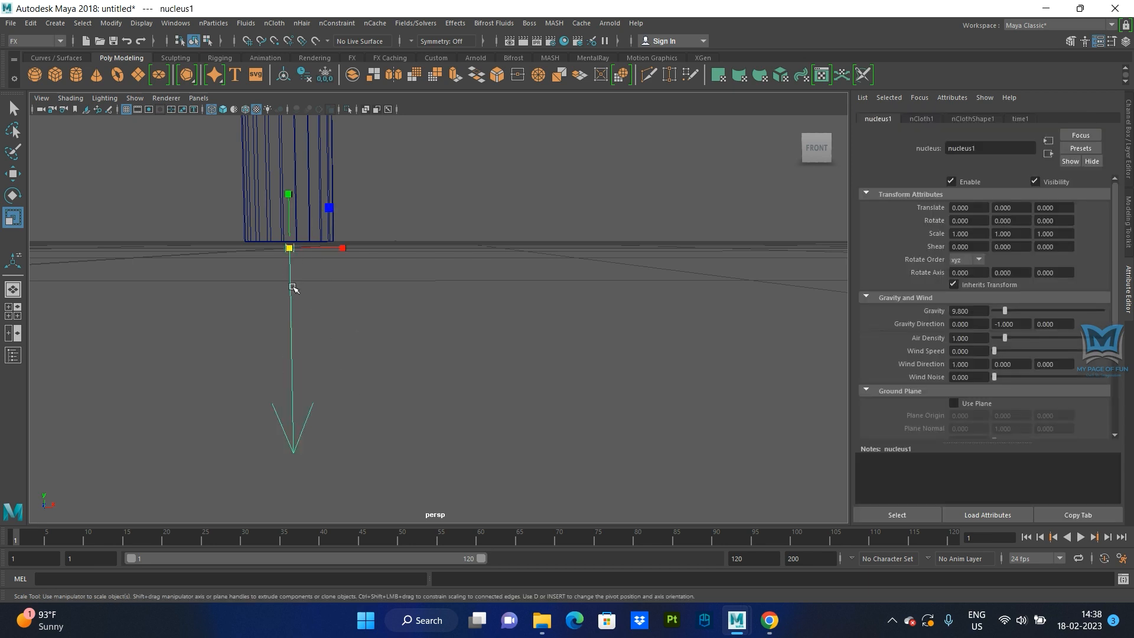
Restore the textured display and bring the whole flag and pole back into view
{"action": "scroll", "coordinate": [388, 410], "scroll_direction": "down", "scroll_amount": 12}
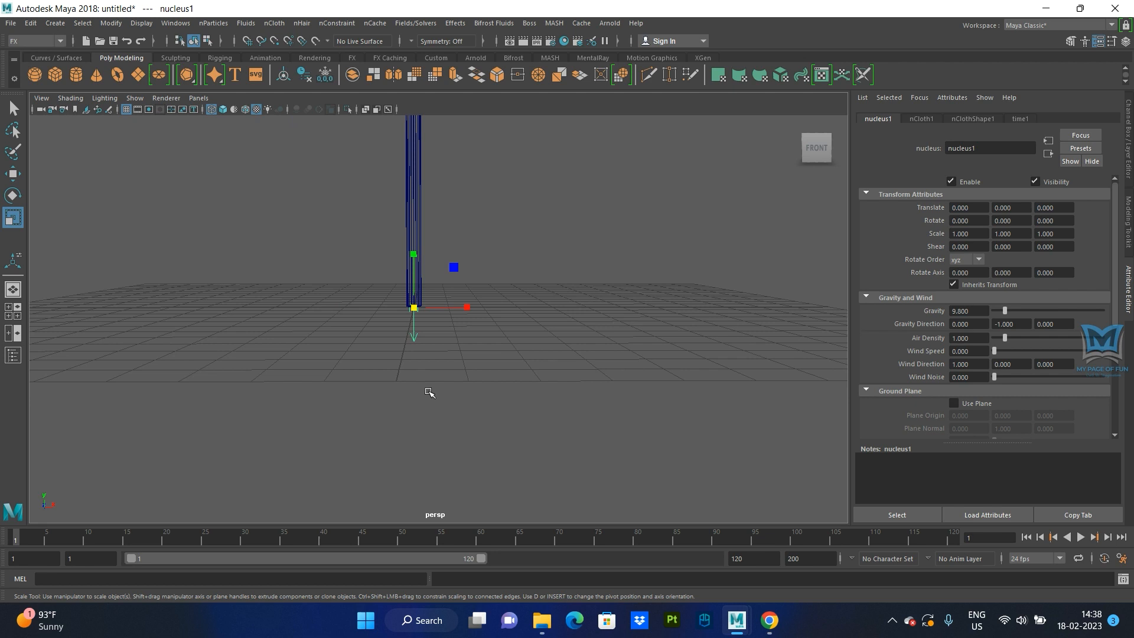
{"action": "mouse_move", "coordinate": [507, 350]}
{"action": "left_mouse_down", "text": "alt"}
{"action": "mouse_move", "coordinate": [531, 321]}
{"action": "mouse_move", "coordinate": [508, 392]}
{"action": "left_mouse_up", "text": "alt"}
{"action": "key", "text": "6"}
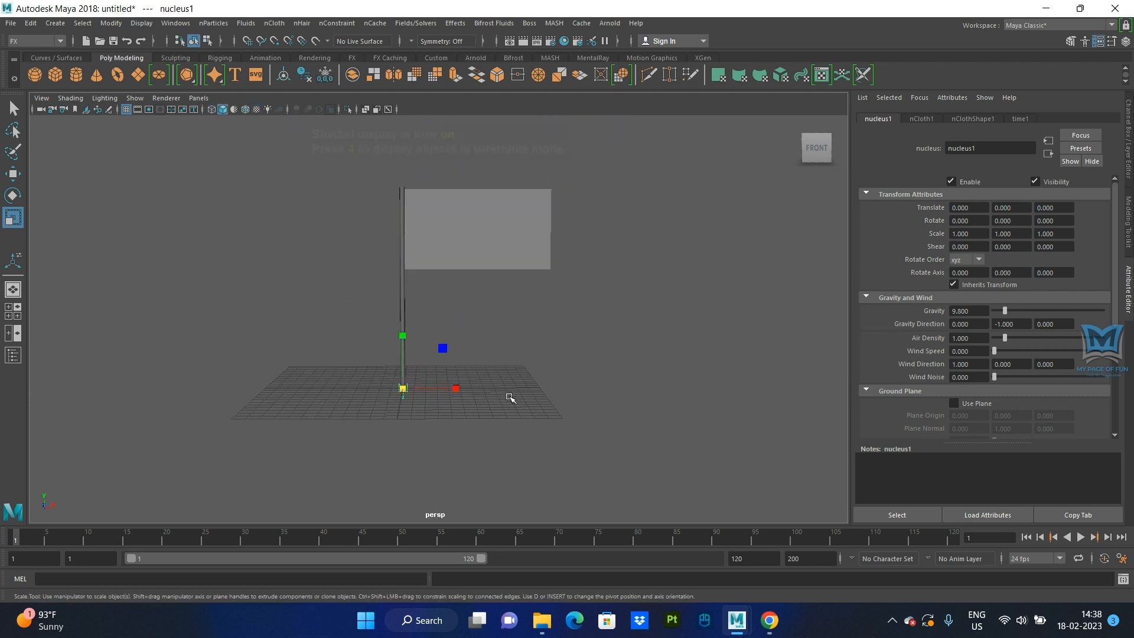
{"action": "scroll", "coordinate": [490, 374], "scroll_direction": "up", "scroll_amount": 4}
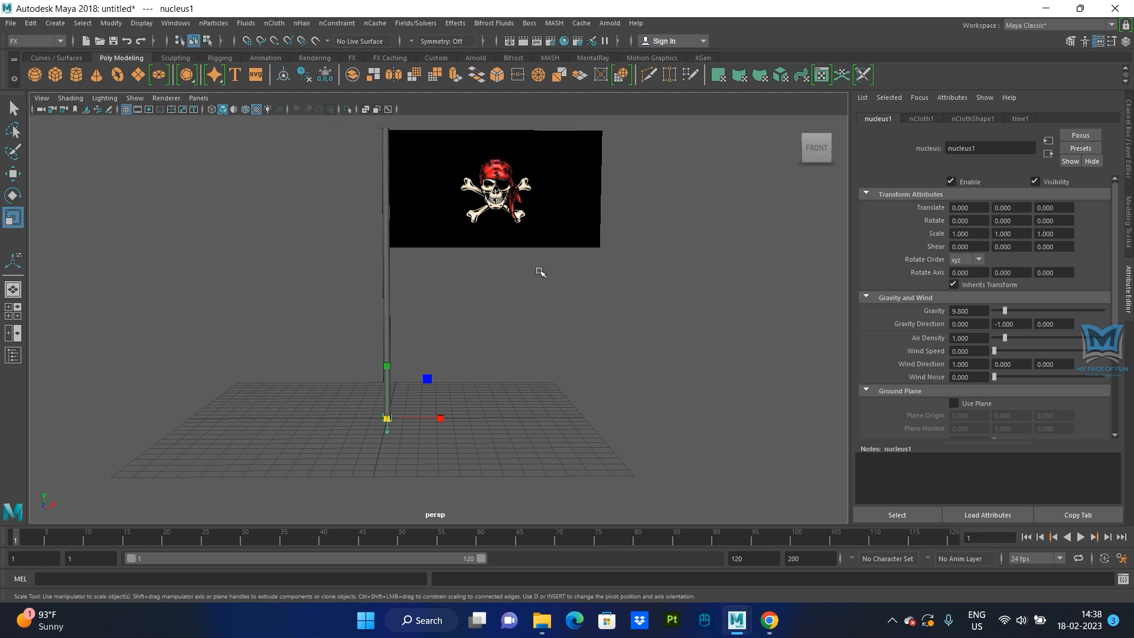
Set the end of the playback range to frame 500
{"action": "left_click", "coordinate": [741, 558]}
{"action": "double_click", "coordinate": [741, 559]}
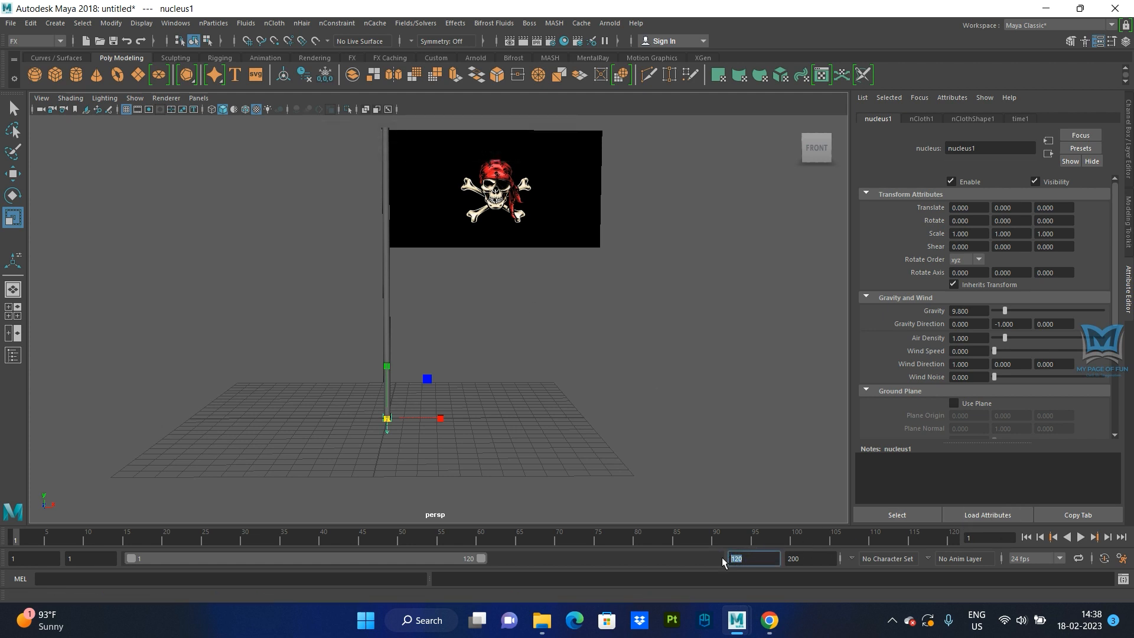
{"action": "type", "text": "500"}
{"action": "key", "text": "Return"}
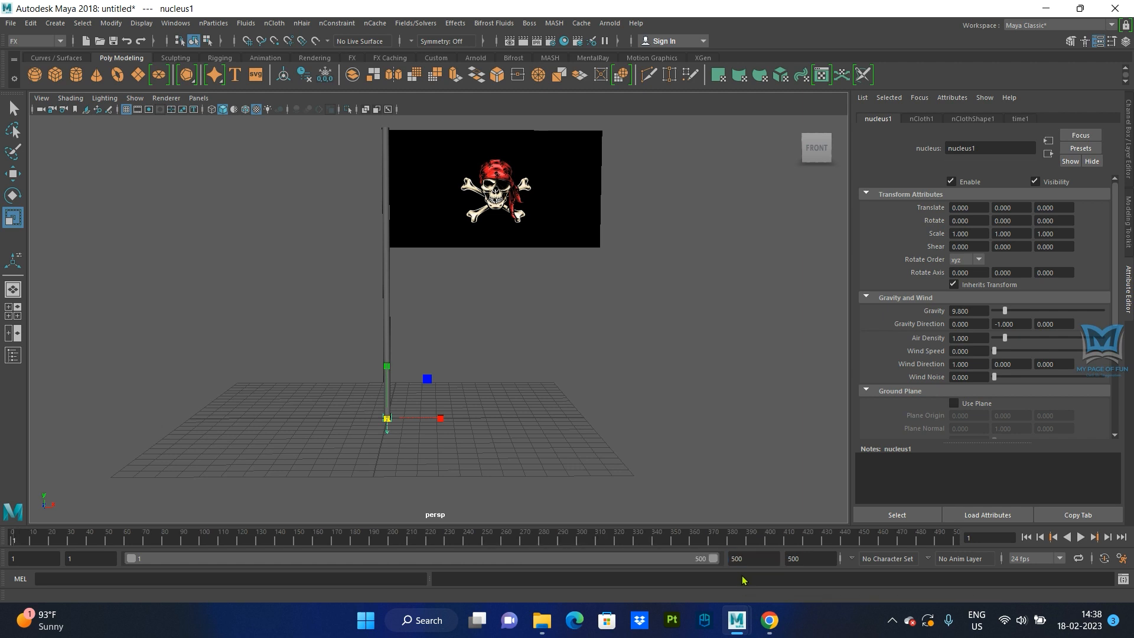
Play the cloth simulation twice to check the flag's fall, rewinding to frame 1 each time
{"action": "left_click", "coordinate": [1079, 537]}
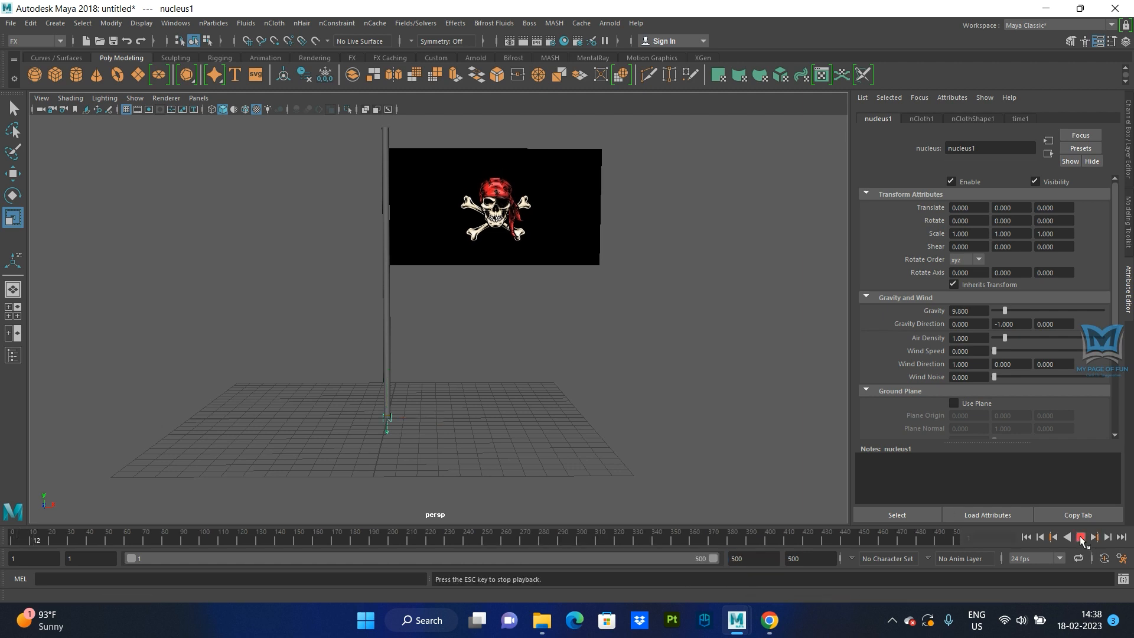
{"action": "left_click", "coordinate": [1080, 537]}
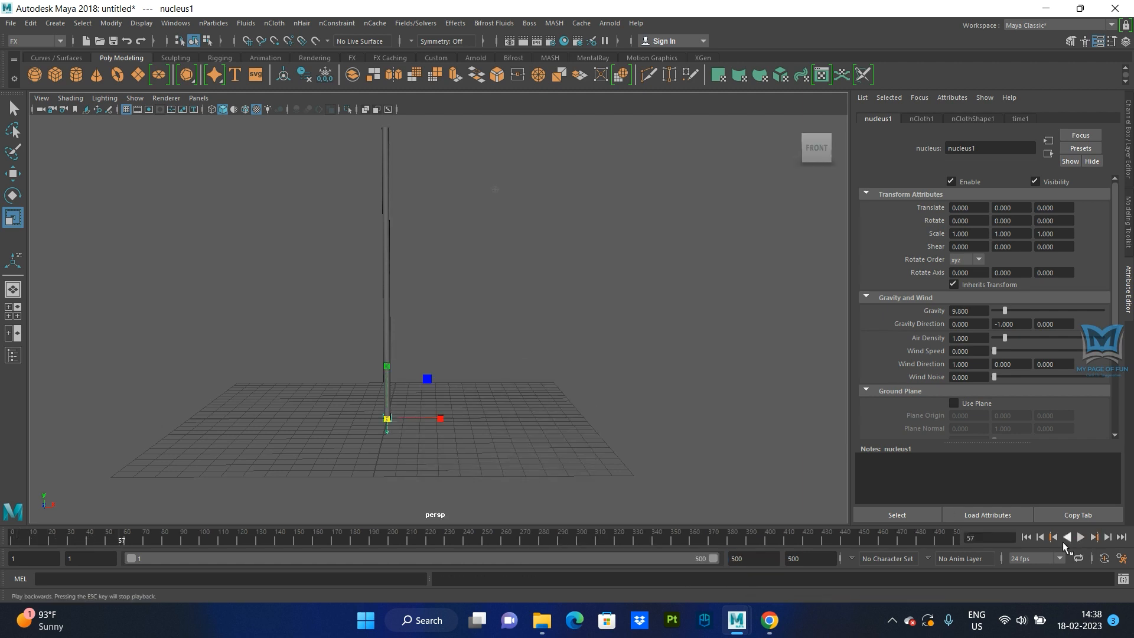
{"action": "left_click", "coordinate": [1025, 537]}
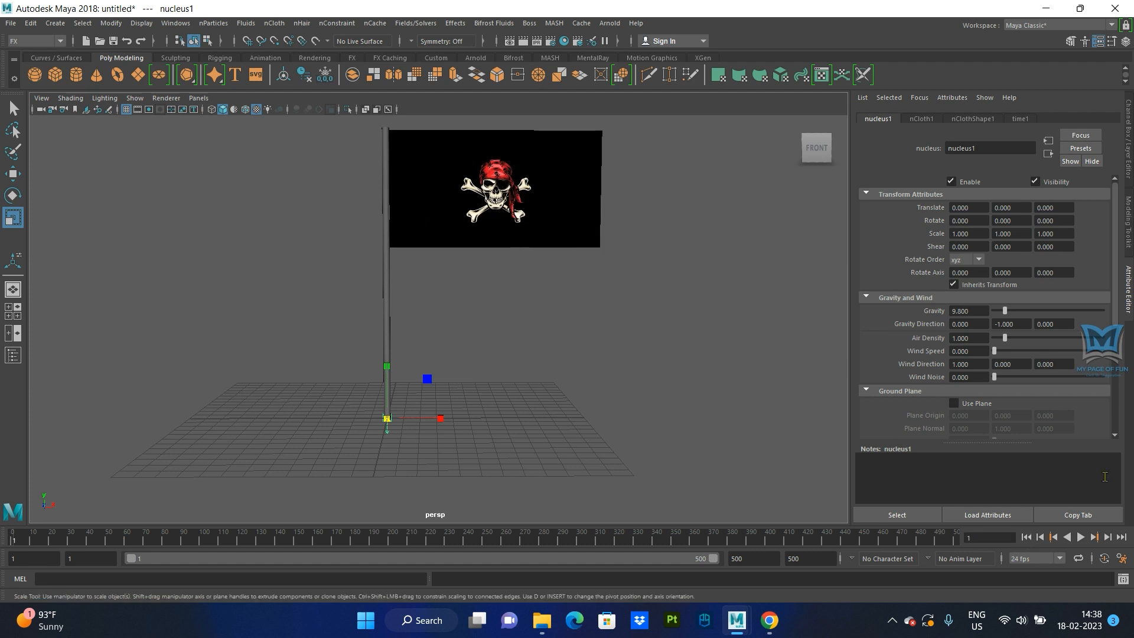
{"action": "left_click", "coordinate": [1080, 538]}
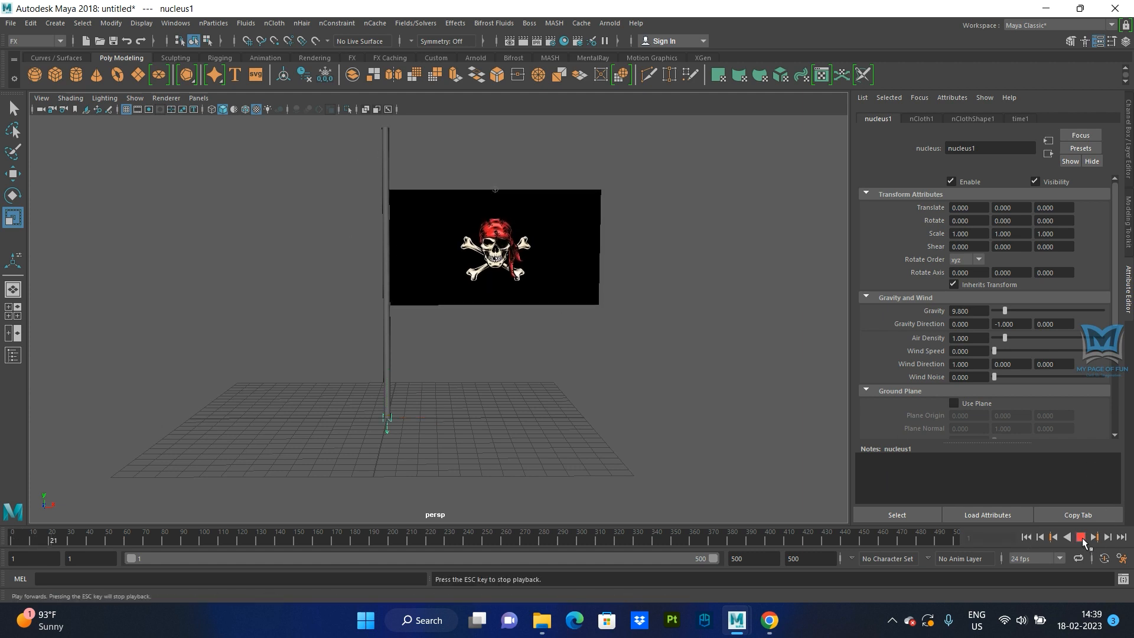
{"action": "left_click", "coordinate": [1080, 538]}
{"action": "left_click", "coordinate": [1026, 537]}
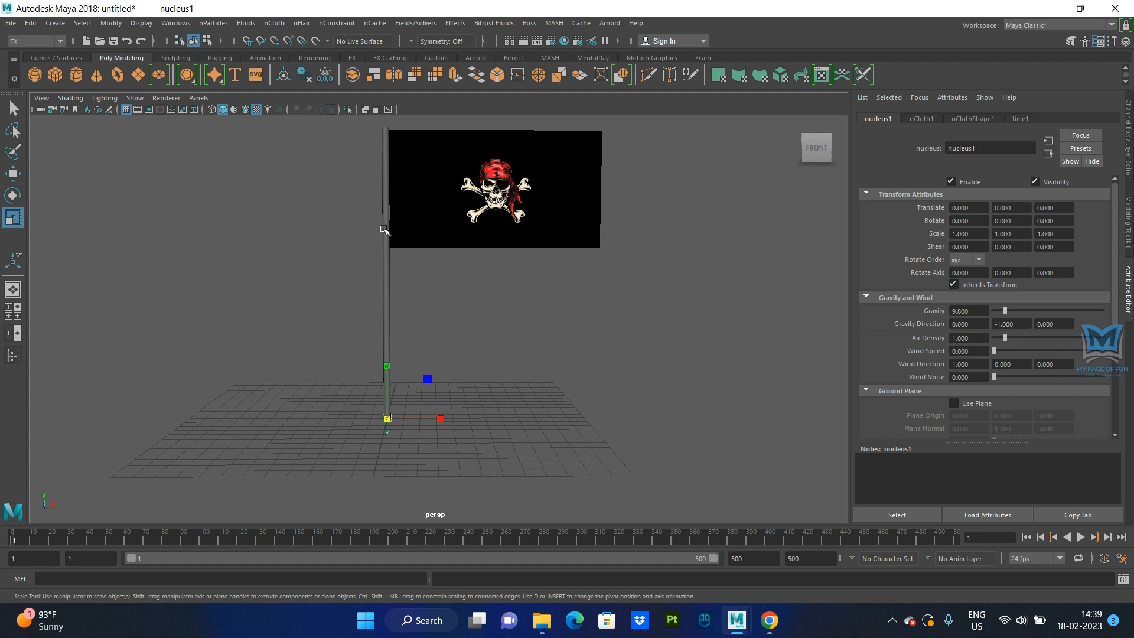
Insert an edge loop around the pole level with the flag's lower edge
{"action": "scroll", "coordinate": [418, 250], "scroll_direction": "up", "scroll_amount": 3}
{"action": "middle_click_drag", "start_coordinate": [426, 252], "coordinate": [451, 383], "text": "alt"}
{"action": "left_click_drag", "start_coordinate": [403, 380], "coordinate": [392, 329], "text": "alt"}
{"action": "left_click", "coordinate": [392, 329]}
{"action": "scroll", "coordinate": [463, 362], "scroll_direction": "up", "scroll_amount": 5}
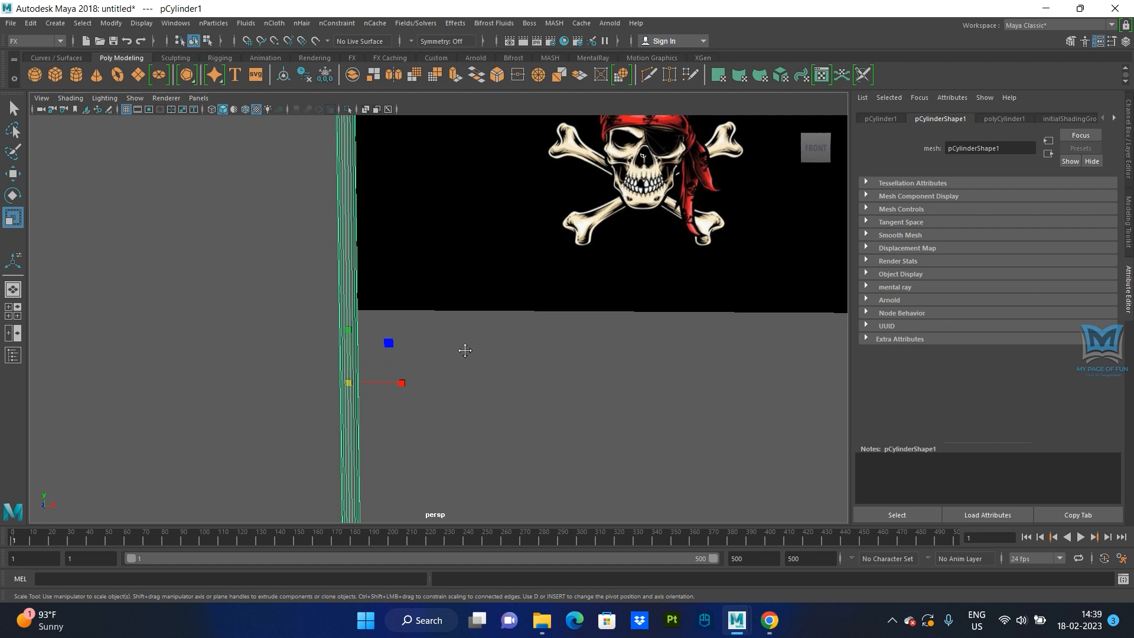
{"action": "right_click_drag", "start_coordinate": [319, 214], "coordinate": [275, 223], "text": "shift"}
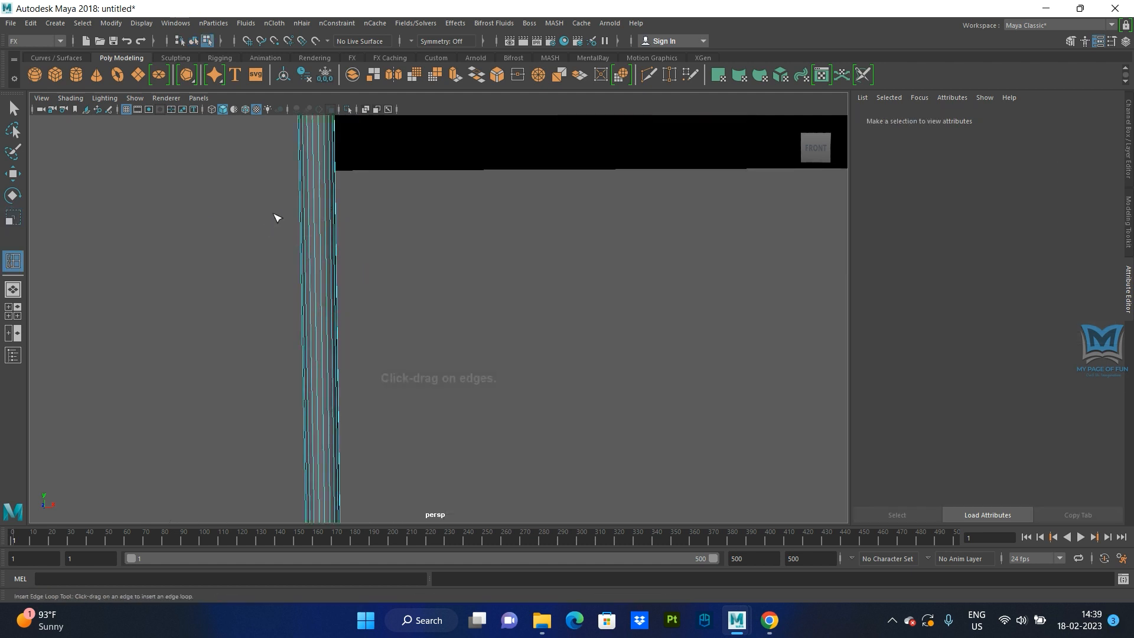
{"action": "left_click", "coordinate": [337, 172]}
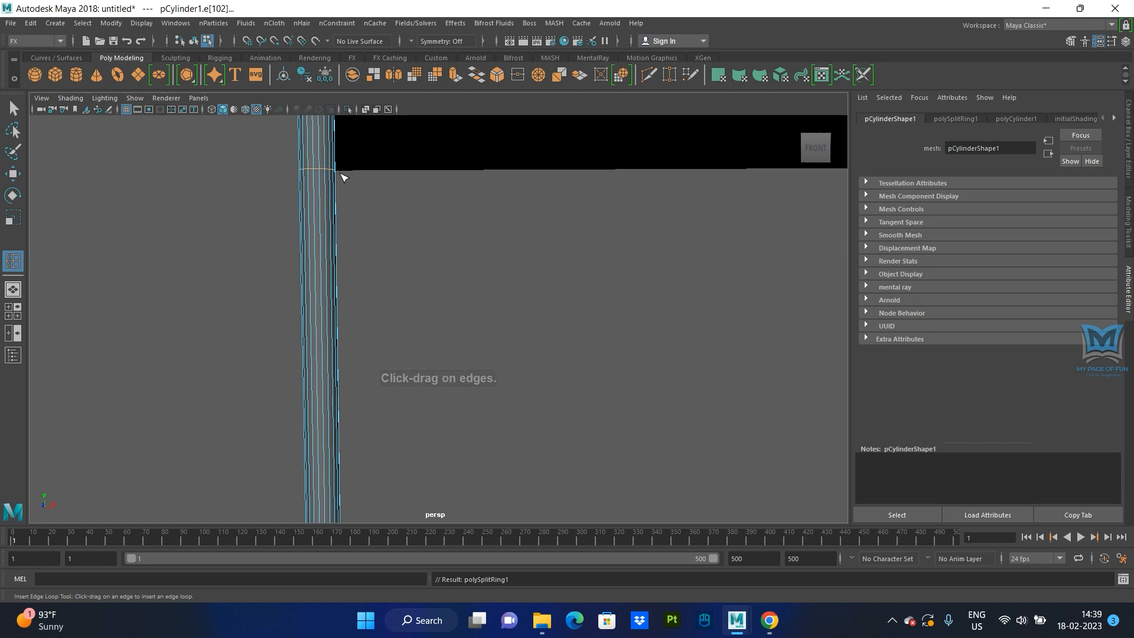
Insert a second edge loop around the pole level with the flag's upper edge and leave the tool
{"action": "scroll", "coordinate": [382, 212], "scroll_direction": "down", "scroll_amount": 3}
{"action": "middle_click_drag", "start_coordinate": [453, 222], "coordinate": [463, 383], "text": "alt"}
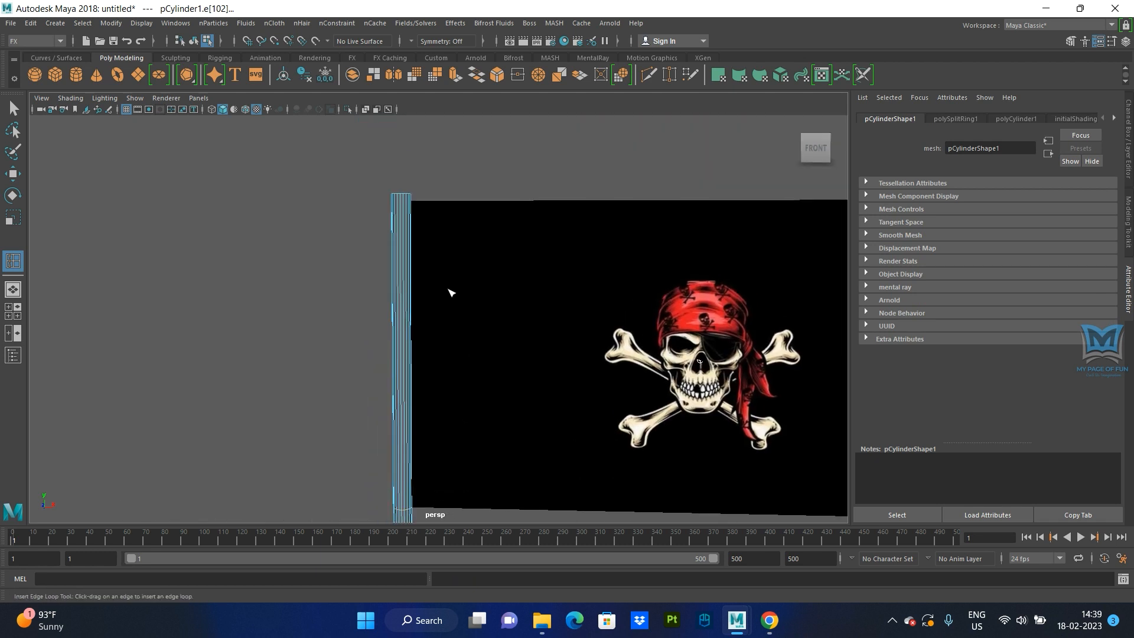
{"action": "scroll", "coordinate": [449, 291], "scroll_direction": "up", "scroll_amount": 5}
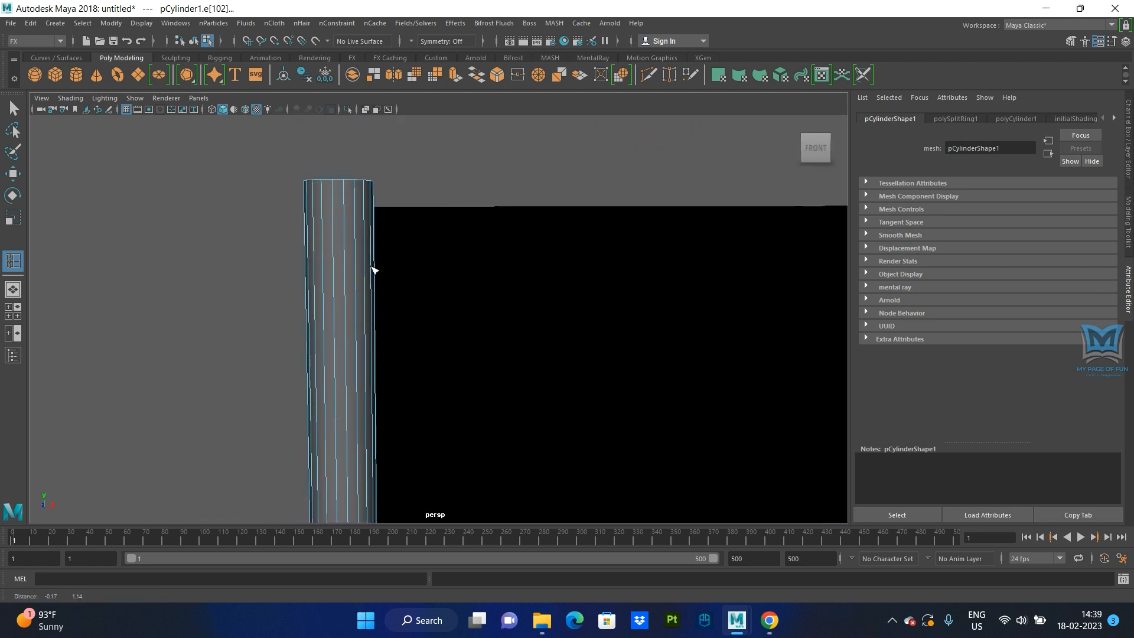
{"action": "key", "text": "q"}
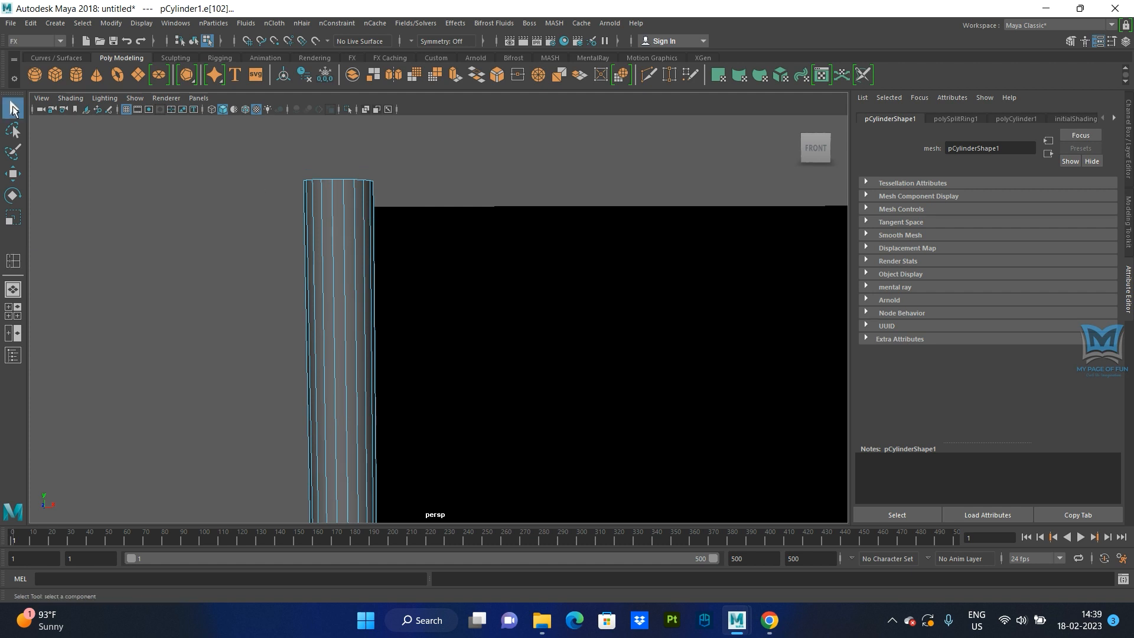
{"action": "right_click_drag", "start_coordinate": [307, 201], "coordinate": [260, 229]}
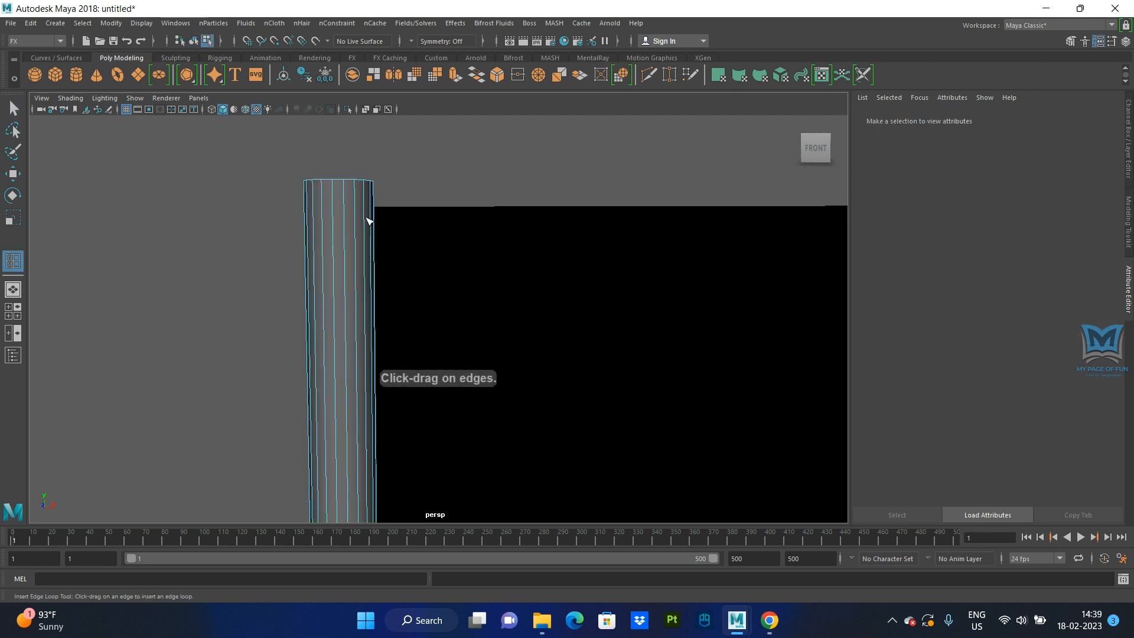
{"action": "left_click_drag", "start_coordinate": [365, 220], "coordinate": [369, 208]}
{"action": "middle_click_drag", "start_coordinate": [375, 222], "coordinate": [468, 223], "text": "alt"}
{"action": "right_click_drag", "start_coordinate": [468, 223], "coordinate": [468, 296], "text": "alt"}
{"action": "key", "text": "q"}
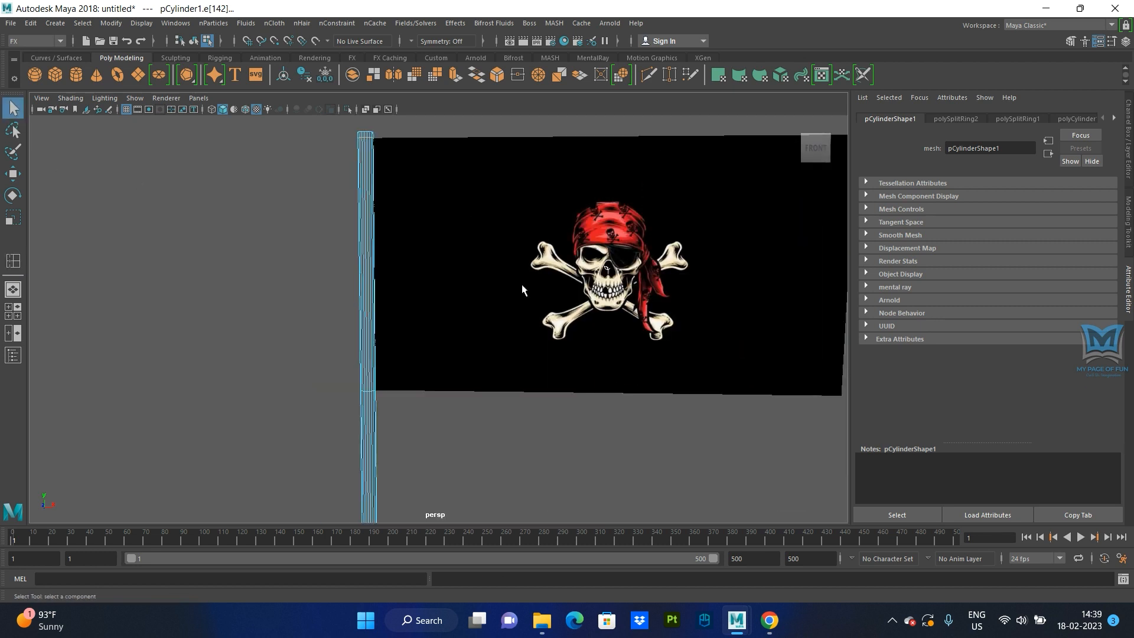
{"action": "middle_click_drag", "start_coordinate": [488, 298], "coordinate": [443, 248], "text": "alt"}
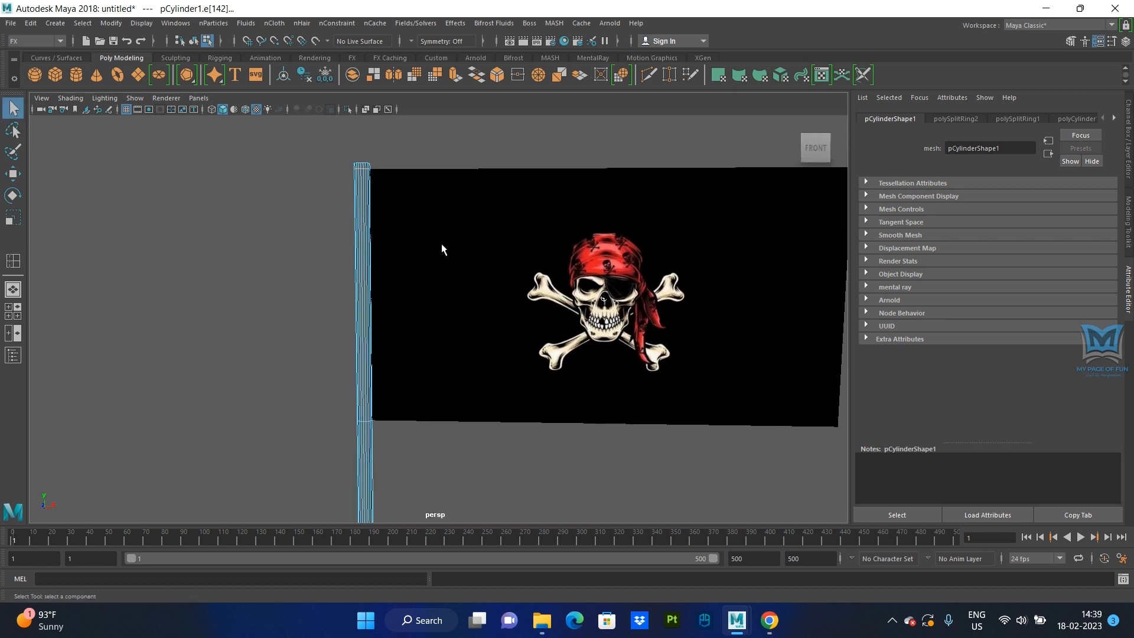
Select the column of edges on the flag mesh that runs along the pole
{"action": "left_click", "coordinate": [455, 248]}
{"action": "left_click_drag", "start_coordinate": [490, 250], "coordinate": [423, 263], "text": "alt"}
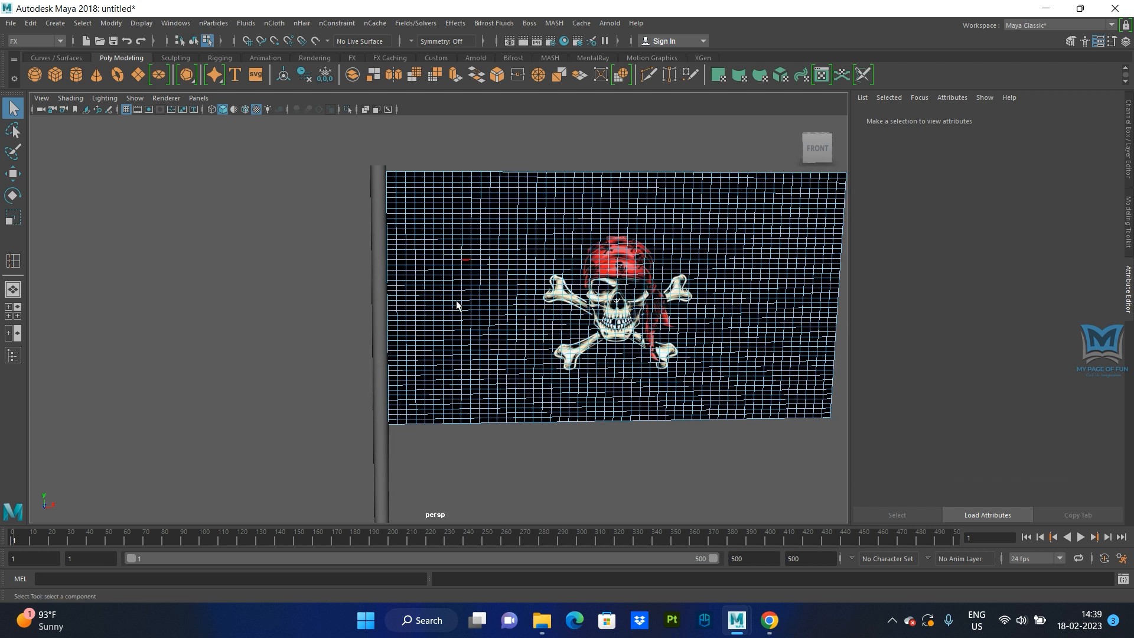
{"action": "left_click_drag", "start_coordinate": [457, 305], "coordinate": [463, 304], "text": "alt"}
{"action": "right_click_drag", "start_coordinate": [452, 200], "coordinate": [422, 178]}
{"action": "left_click_drag", "start_coordinate": [355, 128], "coordinate": [394, 430]}
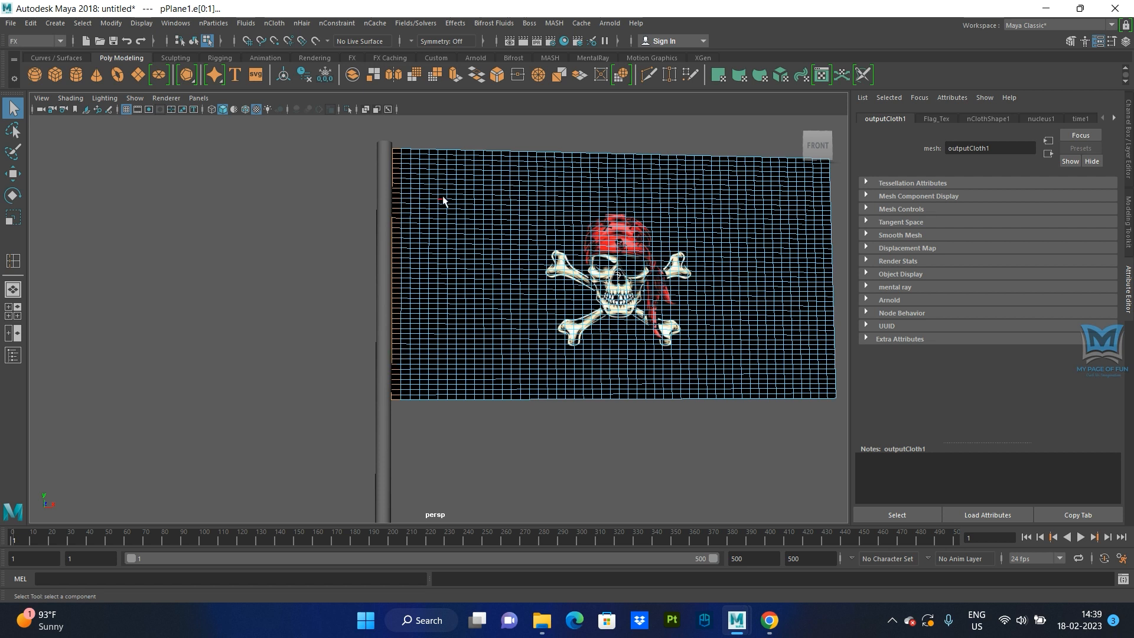
{"action": "left_click_drag", "start_coordinate": [426, 136], "coordinate": [395, 451]}
{"action": "left_click_drag", "start_coordinate": [452, 334], "coordinate": [418, 337], "text": "alt"}
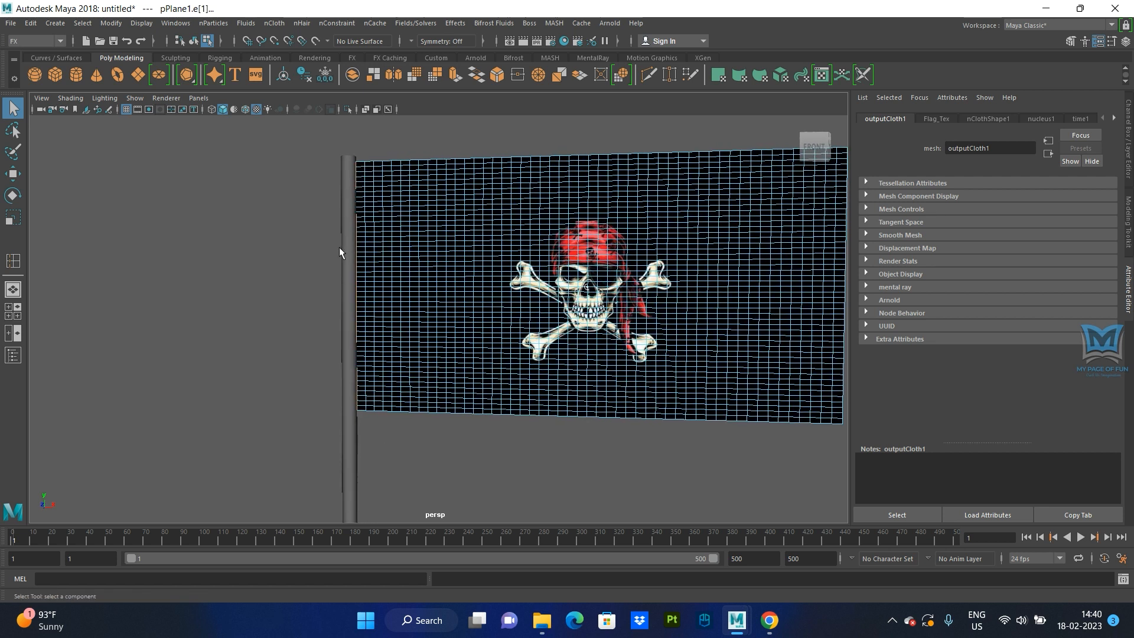
Add the pole's vertical edge facing the flag, between the two inserted edge loops, to the flag's edge selection
{"action": "left_click_drag", "start_coordinate": [352, 298], "coordinate": [340, 335], "text": "alt"}
{"action": "scroll", "coordinate": [339, 335], "scroll_direction": "up", "scroll_amount": 5}
{"action": "middle_click_drag", "start_coordinate": [261, 277], "coordinate": [469, 269], "text": "alt"}
{"action": "scroll", "coordinate": [473, 282], "scroll_direction": "up", "scroll_amount": 5}
{"action": "left_click_drag", "start_coordinate": [473, 282], "coordinate": [453, 283], "text": "alt"}
{"action": "middle_click_drag", "start_coordinate": [453, 283], "coordinate": [476, 381], "text": "alt"}
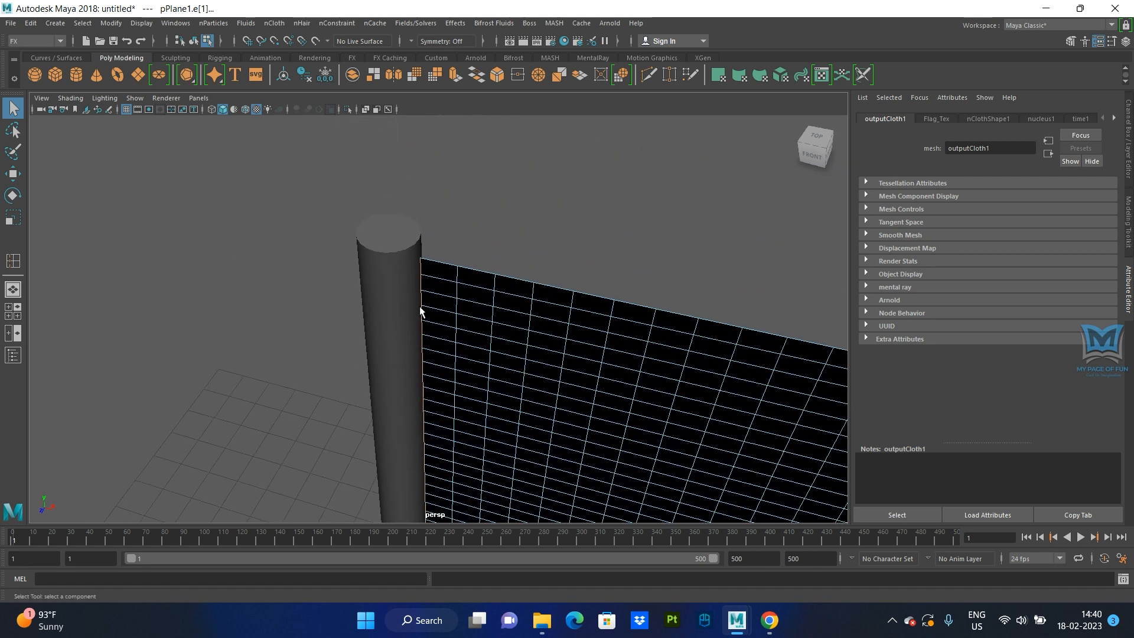
{"action": "middle_click_drag", "start_coordinate": [420, 311], "coordinate": [374, 281], "text": "alt"}
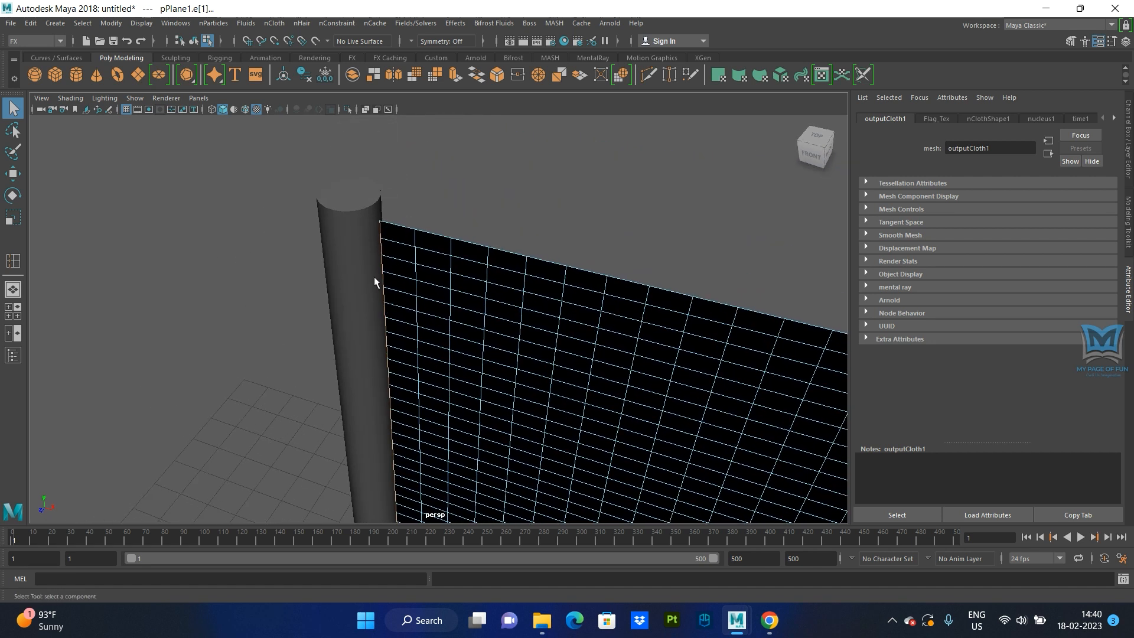
{"action": "right_click", "coordinate": [340, 216]}
{"action": "right_click_drag", "start_coordinate": [341, 217], "coordinate": [341, 189]}
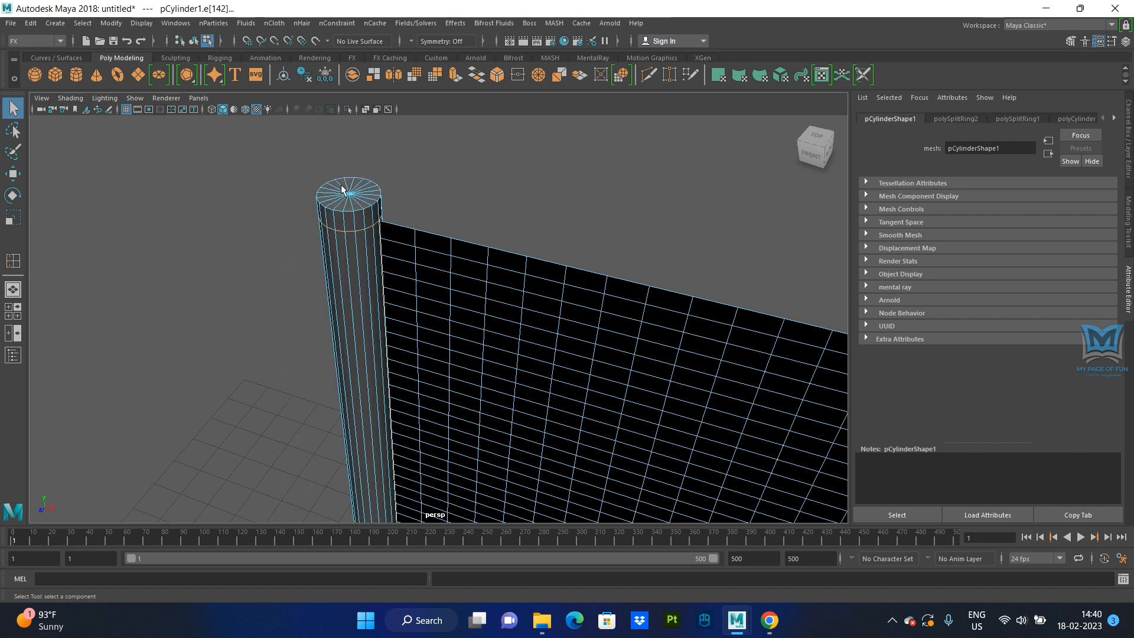
{"action": "left_click", "coordinate": [380, 234]}
{"action": "scroll", "coordinate": [379, 236], "scroll_direction": "up", "scroll_amount": 4}
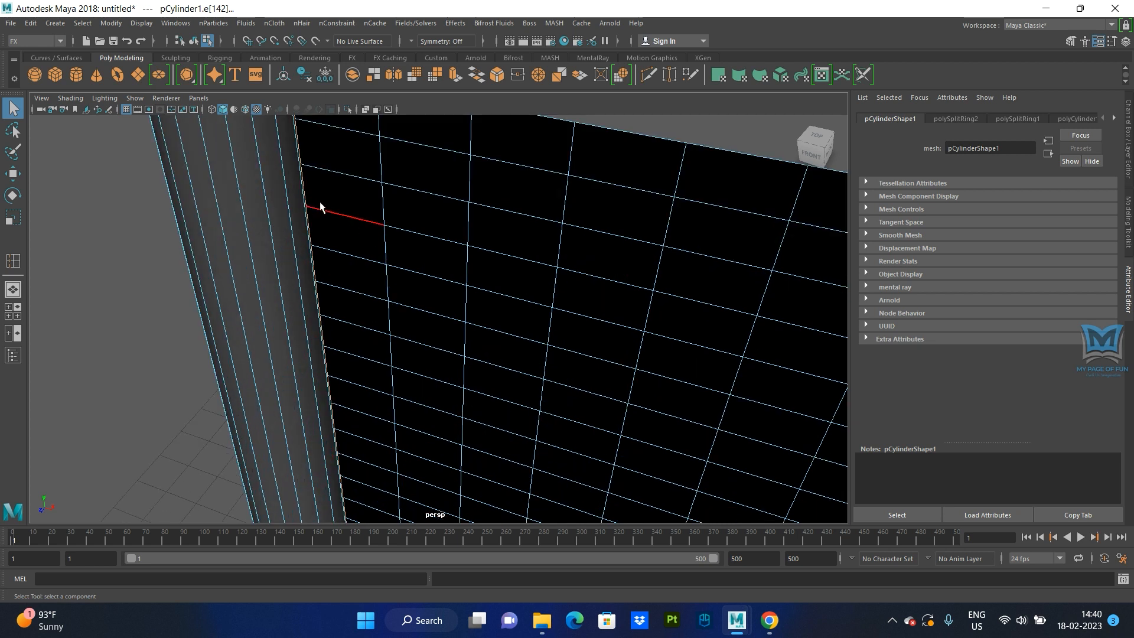
{"action": "scroll", "coordinate": [279, 210], "scroll_direction": "down", "scroll_amount": 4}
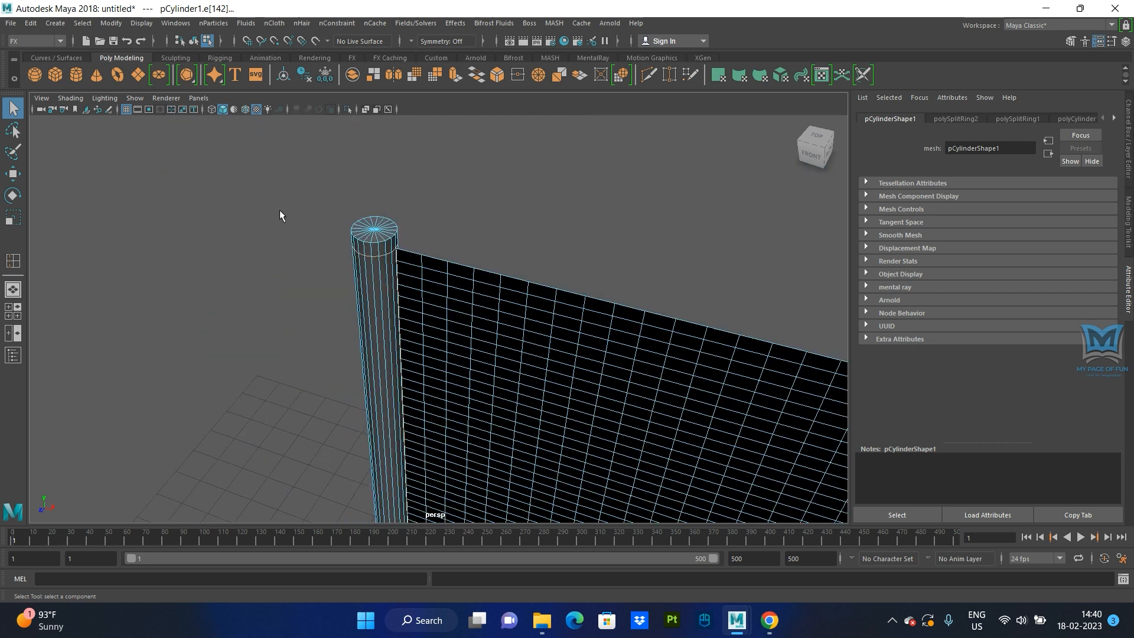
{"action": "left_click", "coordinate": [376, 260]}
{"action": "scroll", "coordinate": [391, 292], "scroll_direction": "up", "scroll_amount": 2}
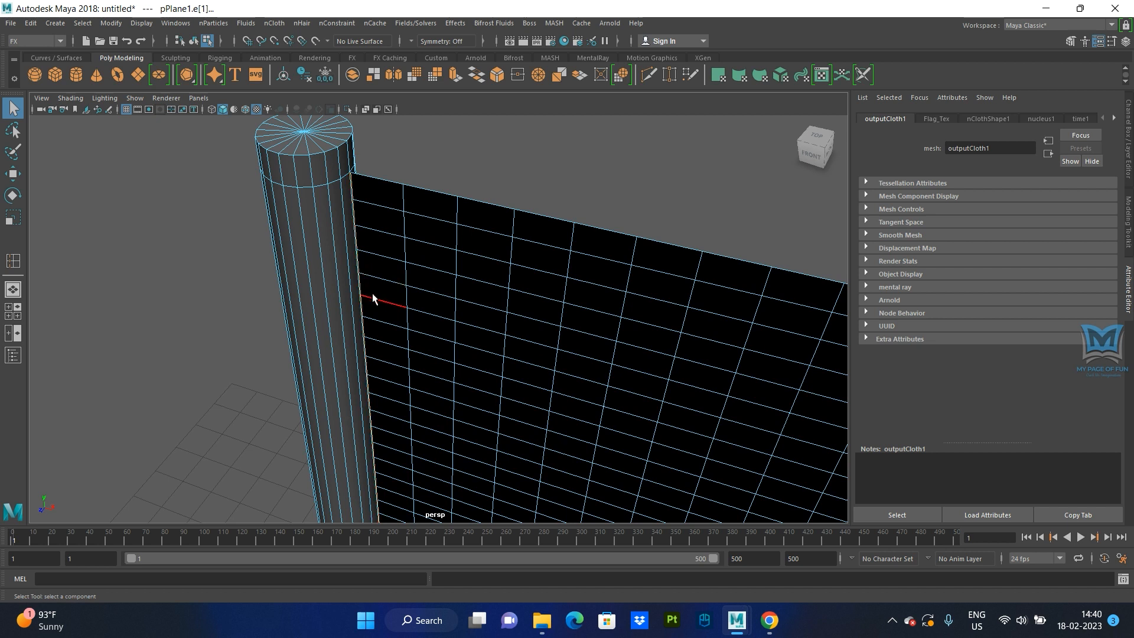
{"action": "left_click", "coordinate": [351, 195], "text": "shift"}
{"action": "left_click_drag", "start_coordinate": [450, 284], "coordinate": [445, 290], "text": "alt"}
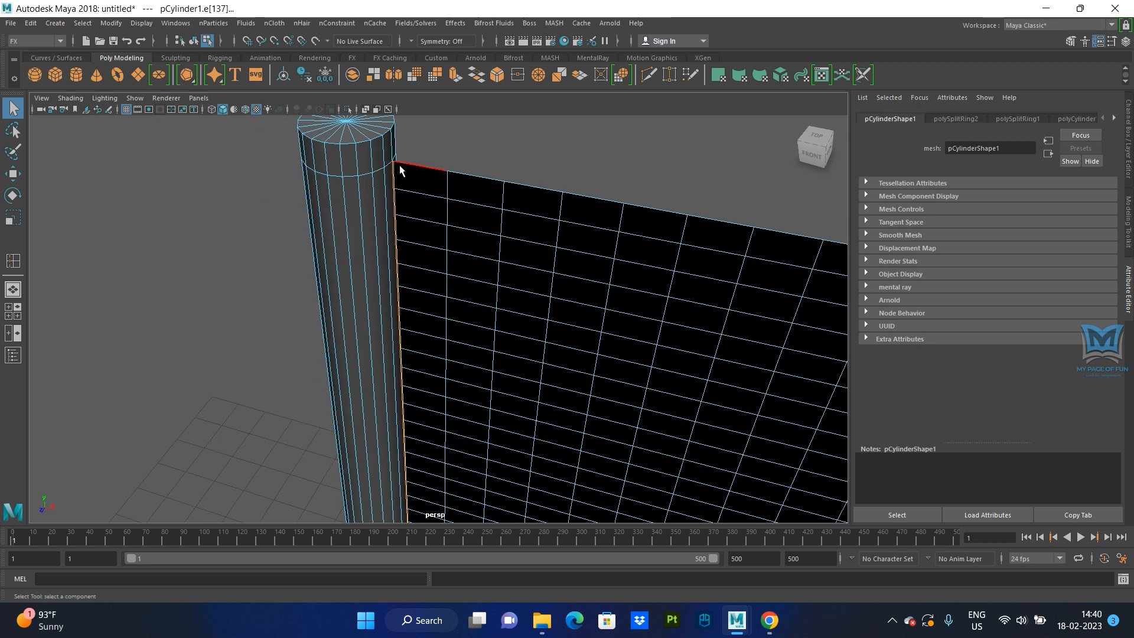
{"action": "left_click_drag", "start_coordinate": [400, 167], "coordinate": [273, 144], "text": "alt"}
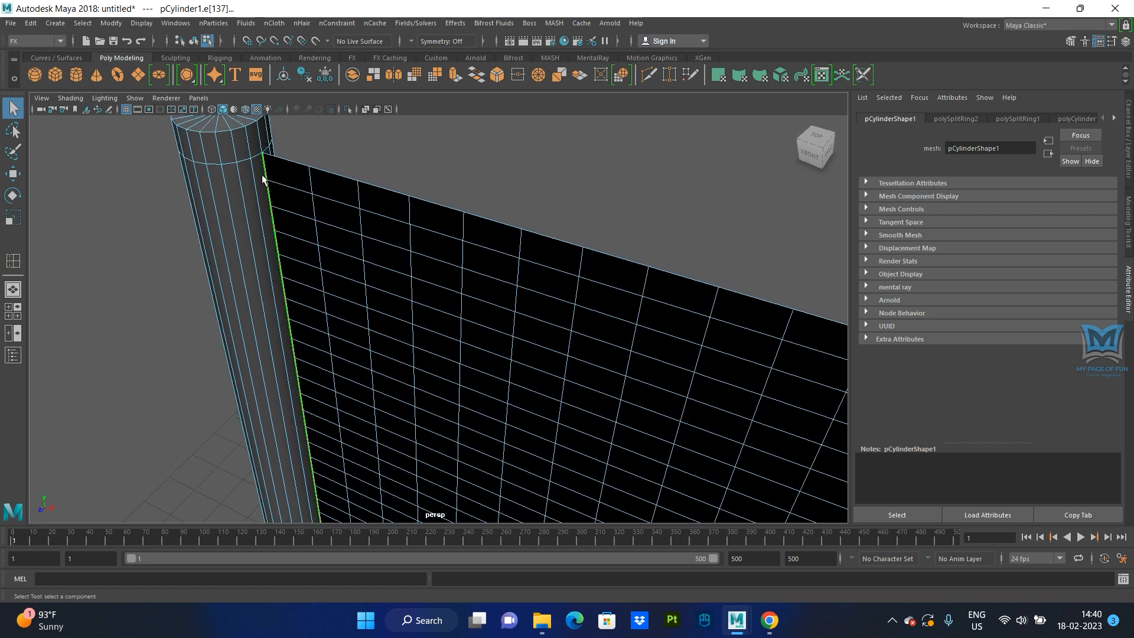
Attach the selected flag edges to the pole's edge with a Component to Component nConstraint
{"action": "scroll", "coordinate": [460, 307], "scroll_direction": "down", "scroll_amount": 5}
{"action": "left_click_drag", "start_coordinate": [461, 307], "coordinate": [543, 375], "text": "alt"}
{"action": "middle_click_drag", "start_coordinate": [488, 348], "coordinate": [483, 345], "text": "alt"}
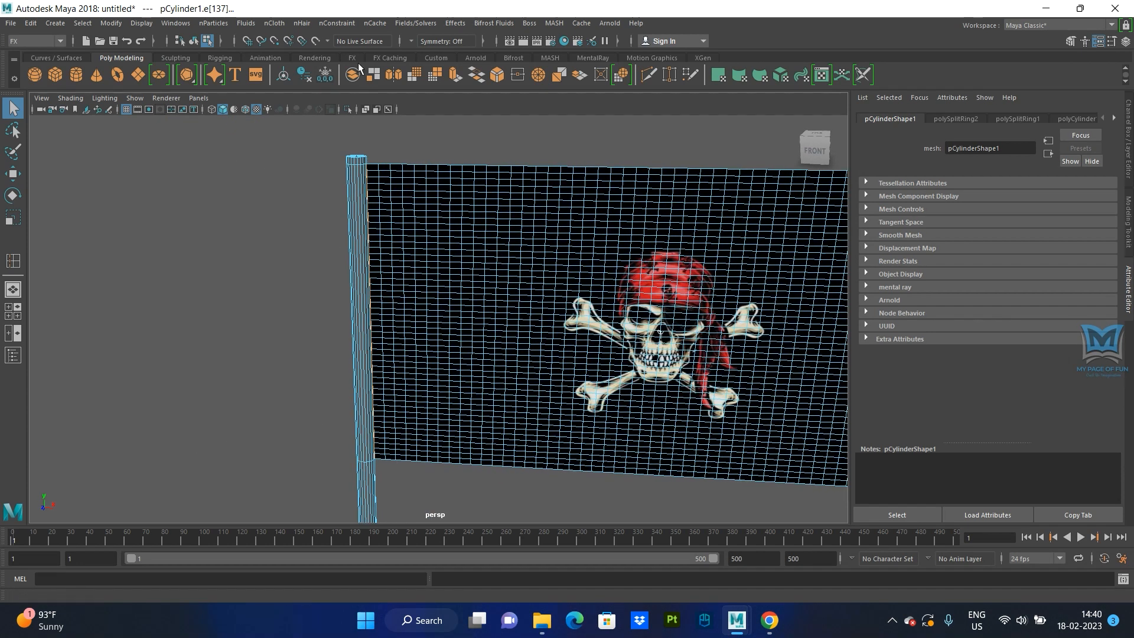
{"action": "left_click", "coordinate": [337, 22]}
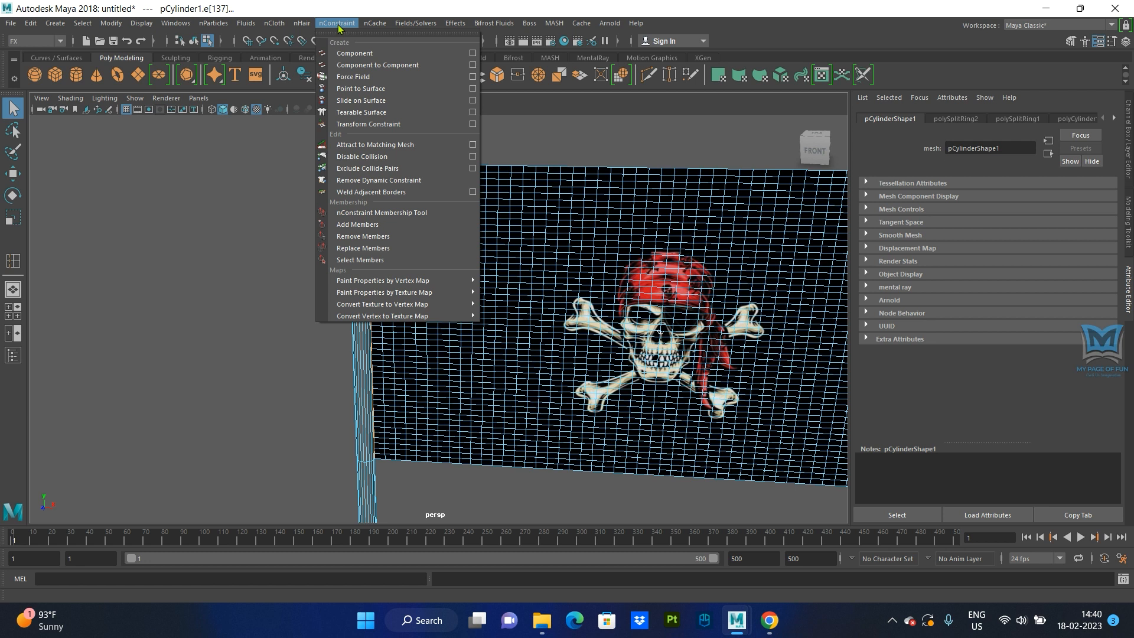
{"action": "left_click", "coordinate": [354, 67]}
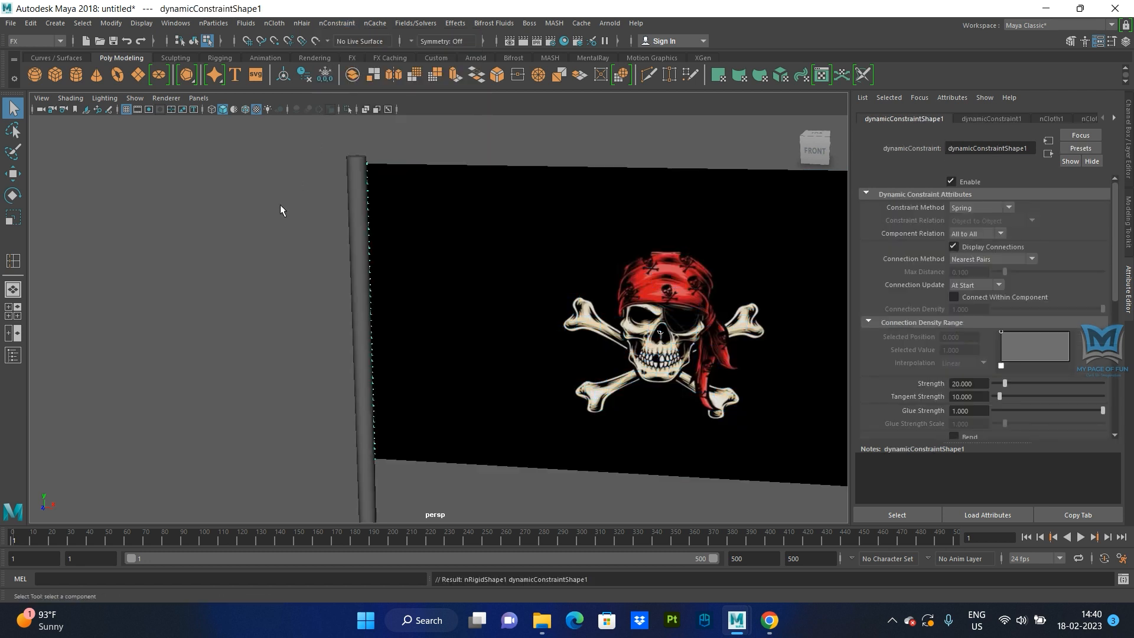
Return to object selection and make the whole pole a passive collider for the cloth
{"action": "left_click", "coordinate": [203, 259]}
{"action": "left_click", "coordinate": [358, 192]}
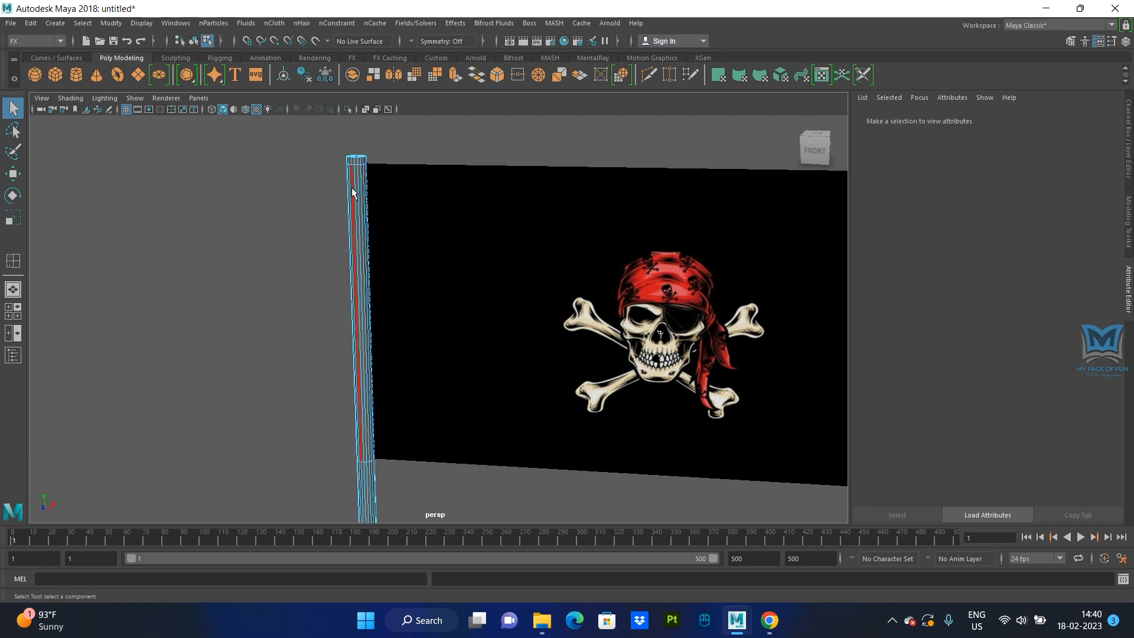
{"action": "right_click_drag", "start_coordinate": [363, 185], "coordinate": [404, 165]}
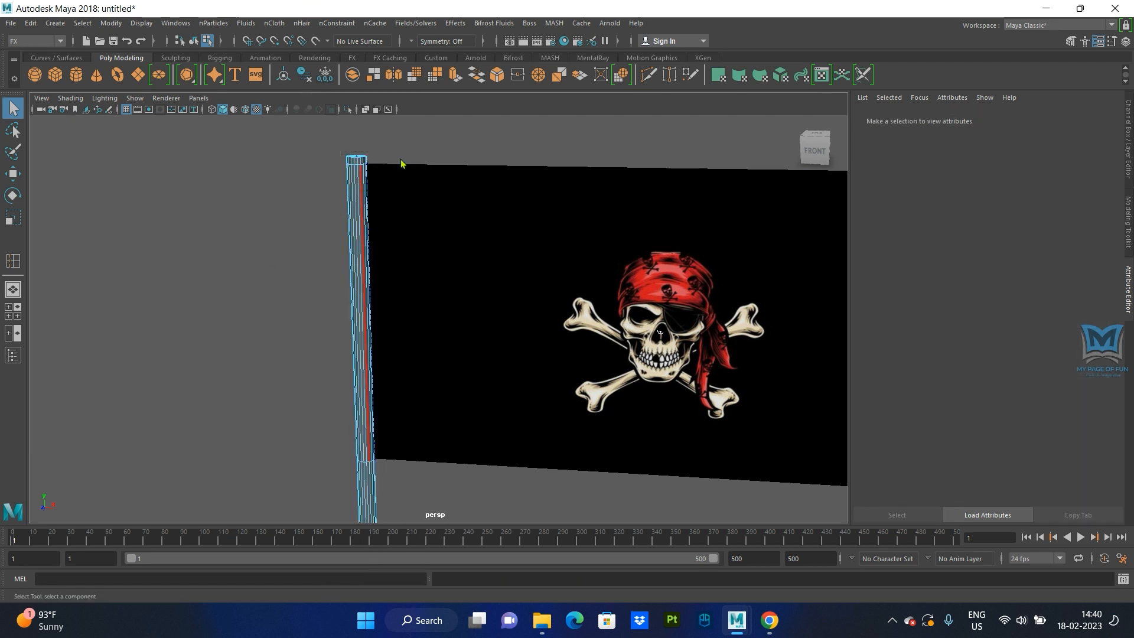
{"action": "left_click", "coordinate": [286, 197]}
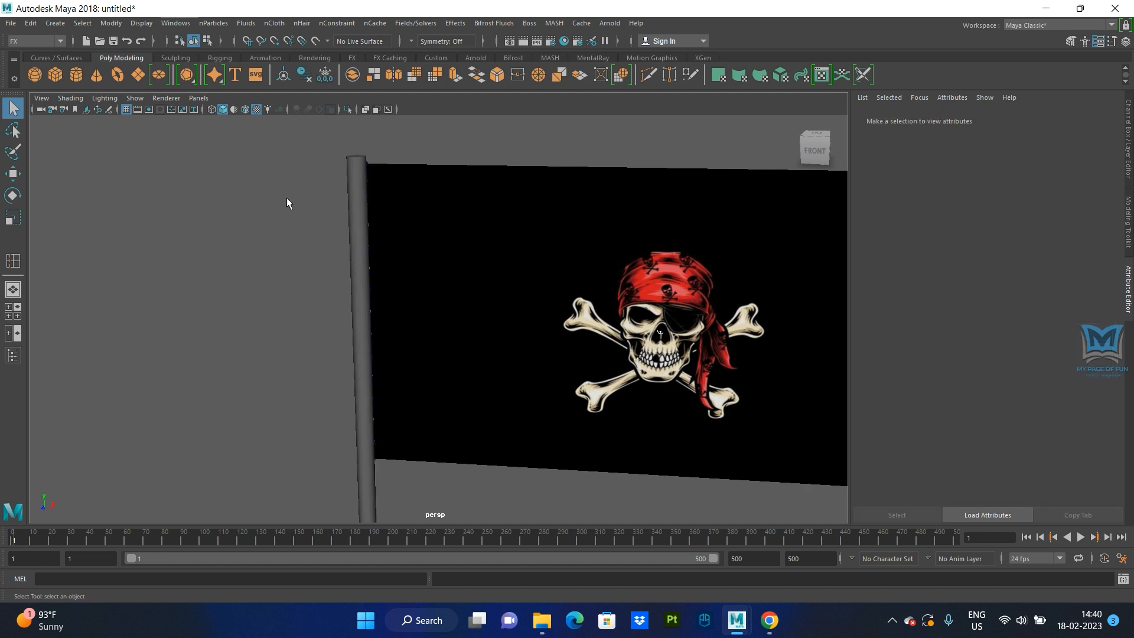
{"action": "left_click", "coordinate": [355, 179]}
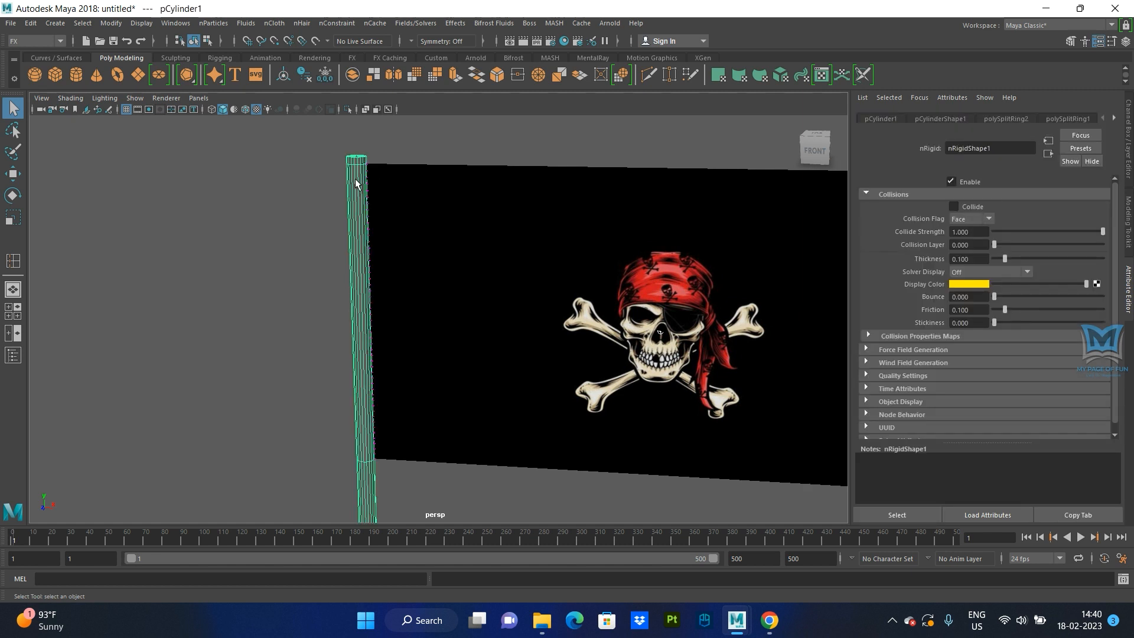
{"action": "left_click", "coordinate": [274, 24]}
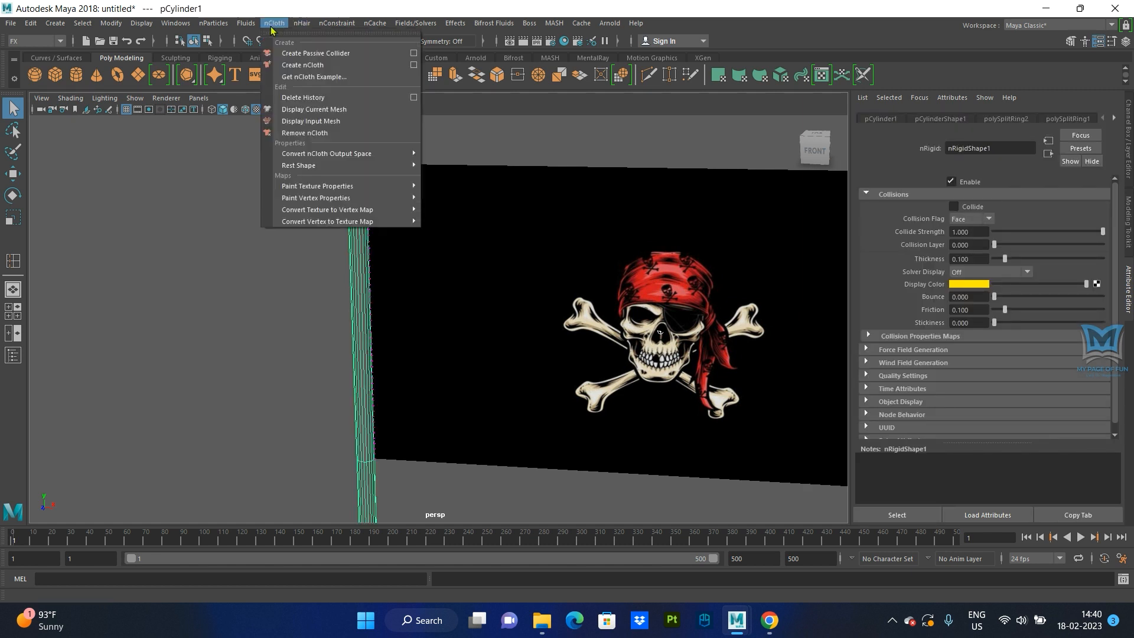
{"action": "left_click", "coordinate": [289, 55]}
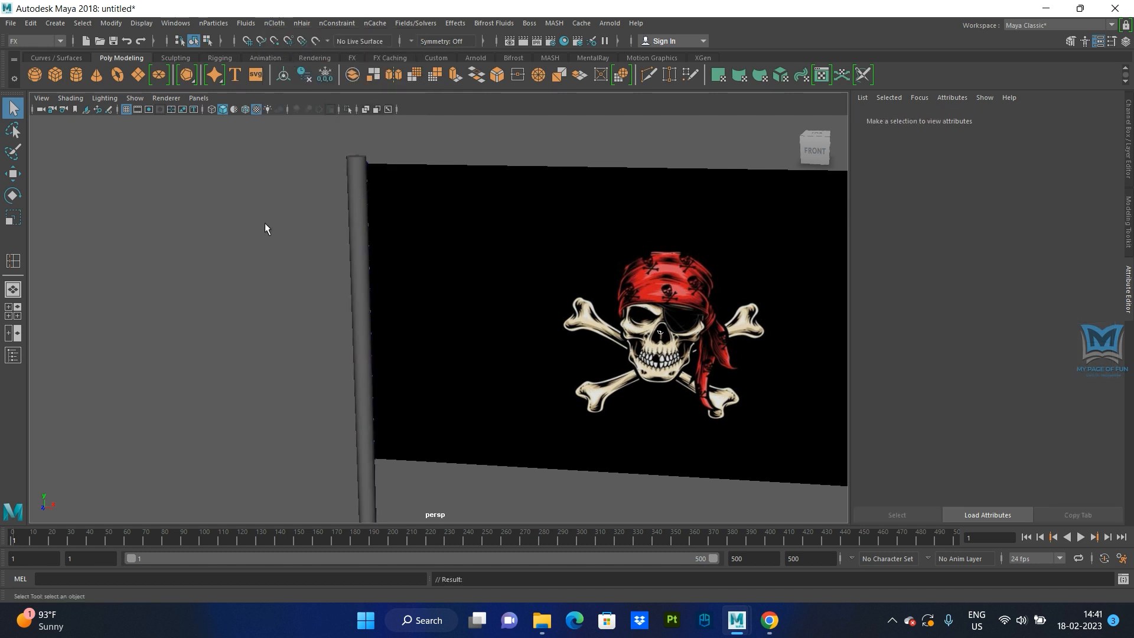
Play the cloth simulation, examine from several angles how the flag hangs from the pole, and stop playback
{"action": "scroll", "coordinate": [448, 372], "scroll_direction": "down", "scroll_amount": 3}
{"action": "scroll", "coordinate": [688, 463], "scroll_direction": "down", "scroll_amount": 5}
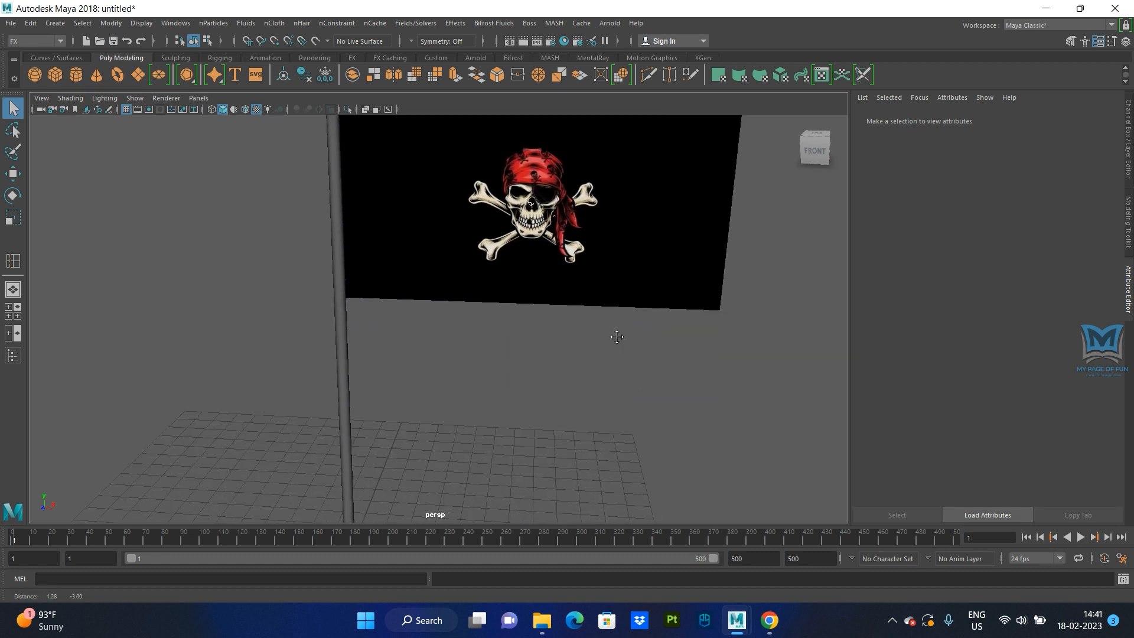
{"action": "left_click", "coordinate": [1078, 538]}
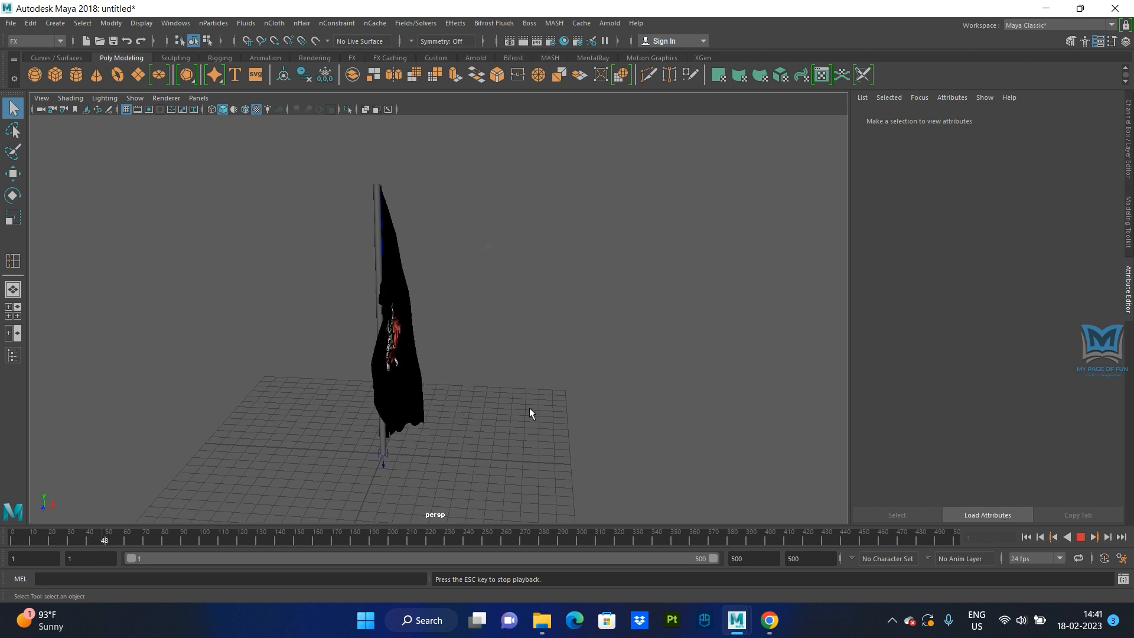
{"action": "left_click_drag", "start_coordinate": [438, 417], "coordinate": [561, 426], "text": "alt"}
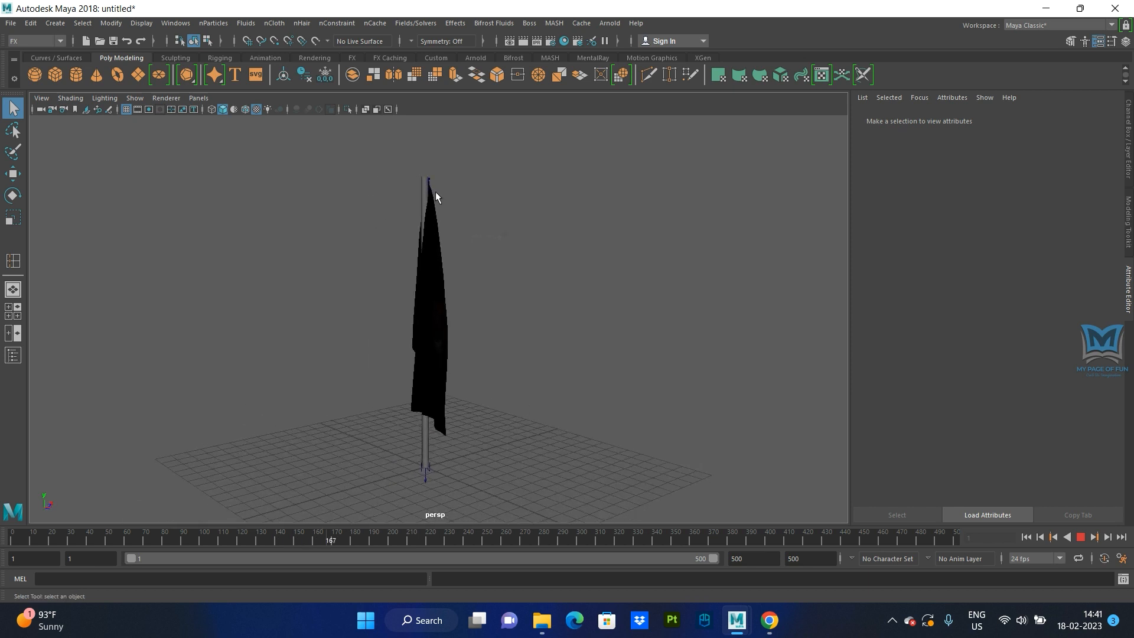
{"action": "scroll", "coordinate": [435, 195], "scroll_direction": "up", "scroll_amount": 5}
{"action": "middle_click_drag", "start_coordinate": [422, 313], "coordinate": [400, 520], "text": "alt"}
{"action": "left_click_drag", "start_coordinate": [413, 300], "coordinate": [360, 314], "text": "alt"}
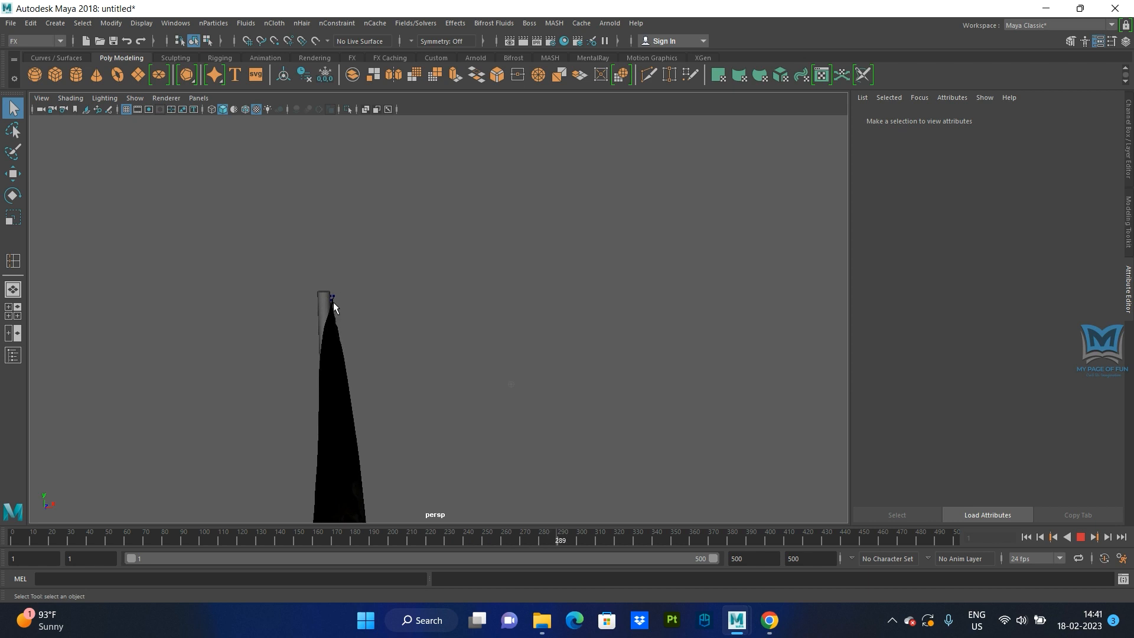
{"action": "middle_click_drag", "start_coordinate": [474, 421], "coordinate": [483, 275], "text": "alt"}
{"action": "scroll", "coordinate": [483, 277], "scroll_direction": "down", "scroll_amount": 5}
{"action": "left_click_drag", "start_coordinate": [480, 396], "coordinate": [499, 419], "text": "alt"}
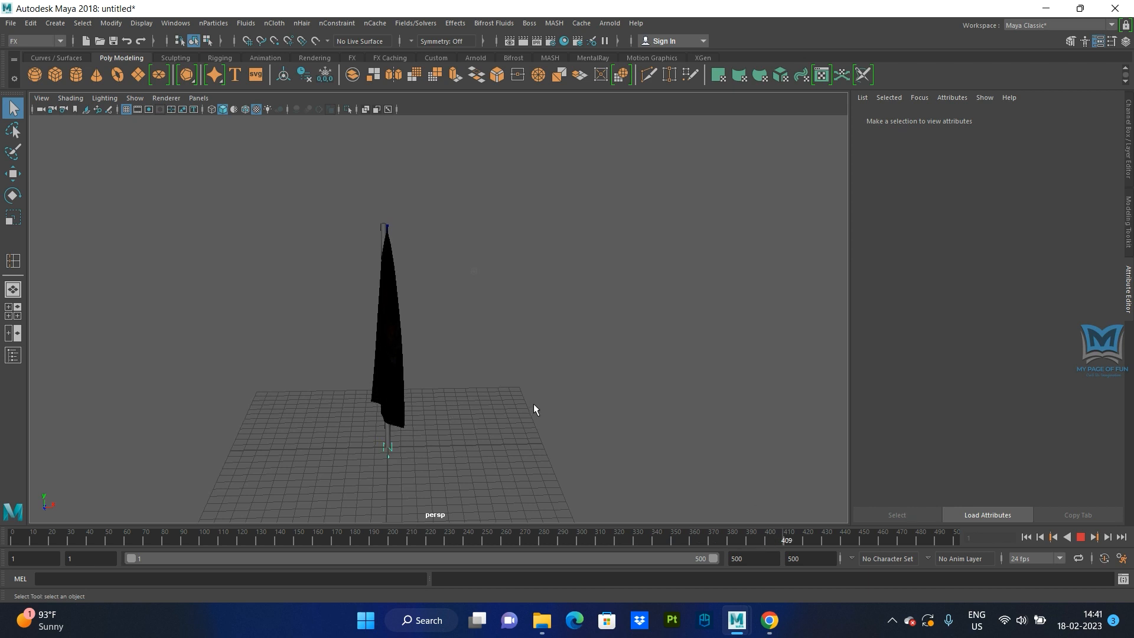
{"action": "middle_click_drag", "start_coordinate": [487, 367], "coordinate": [493, 330], "text": "alt"}
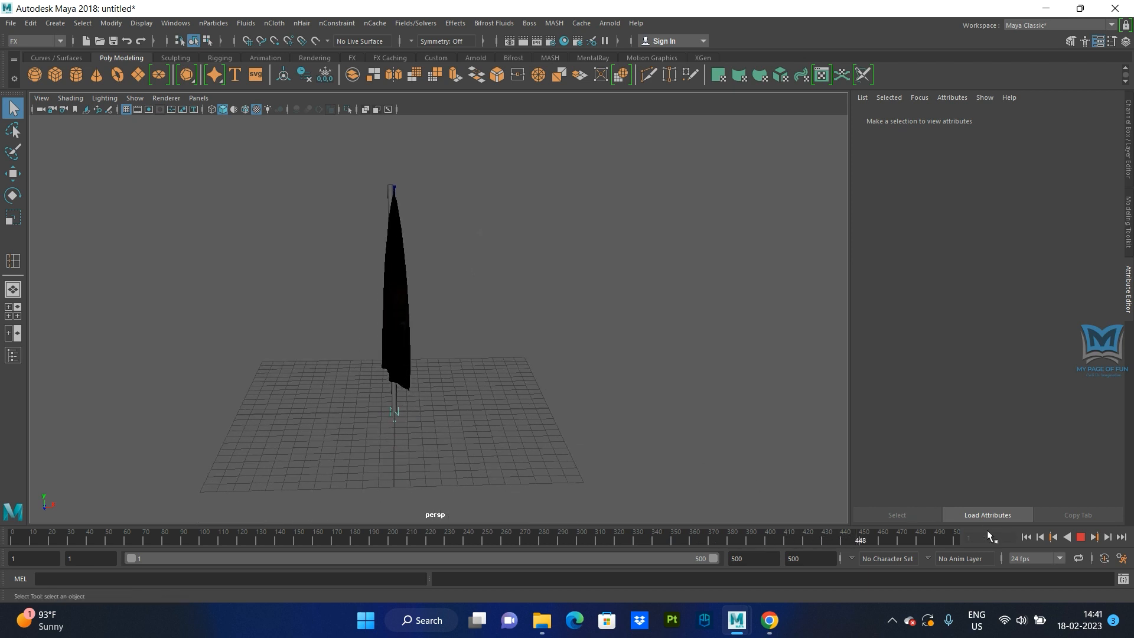
{"action": "left_click", "coordinate": [1081, 538]}
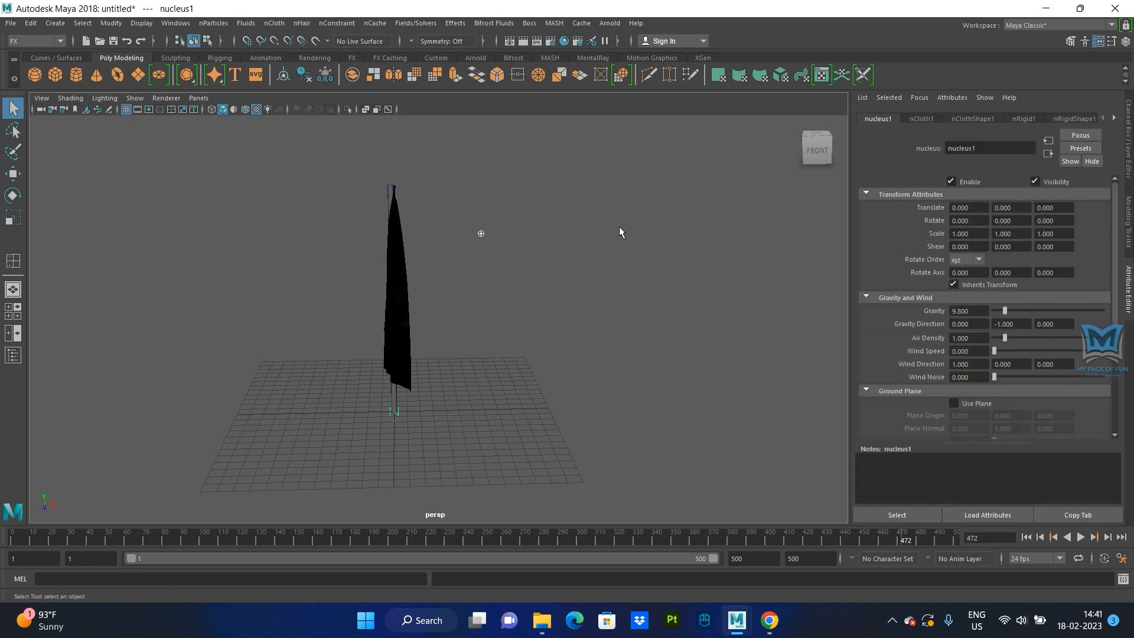
Select the nucleus1 solver at the pole's base and show its Gravity and Wind attributes
{"action": "left_click", "coordinate": [405, 423]}
{"action": "left_click", "coordinate": [396, 414]}
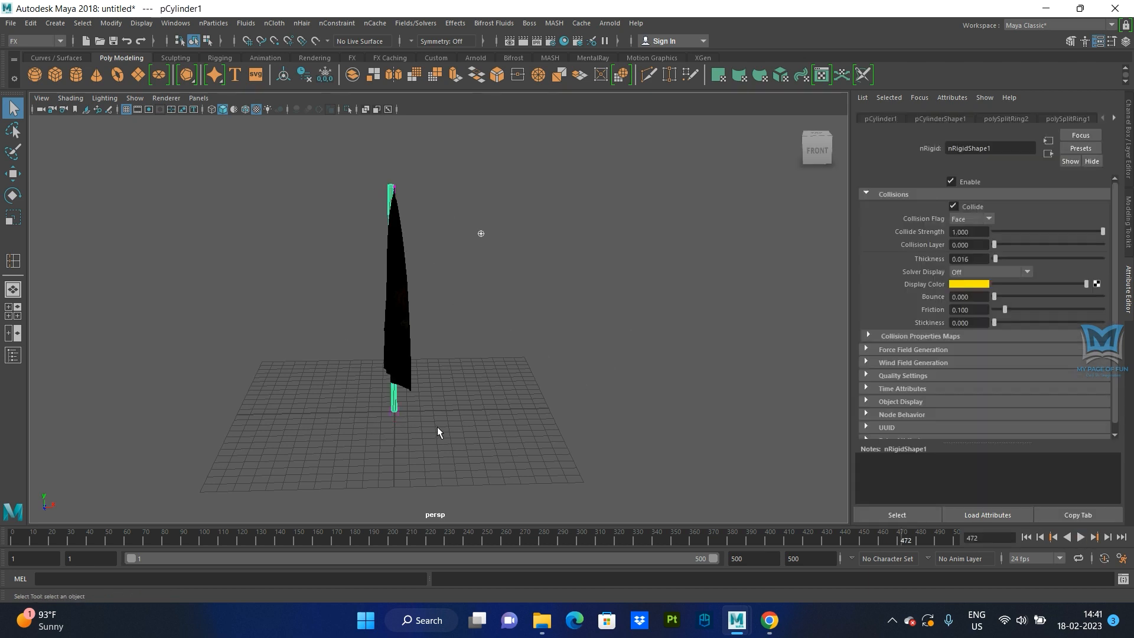
{"action": "left_click", "coordinate": [393, 420]}
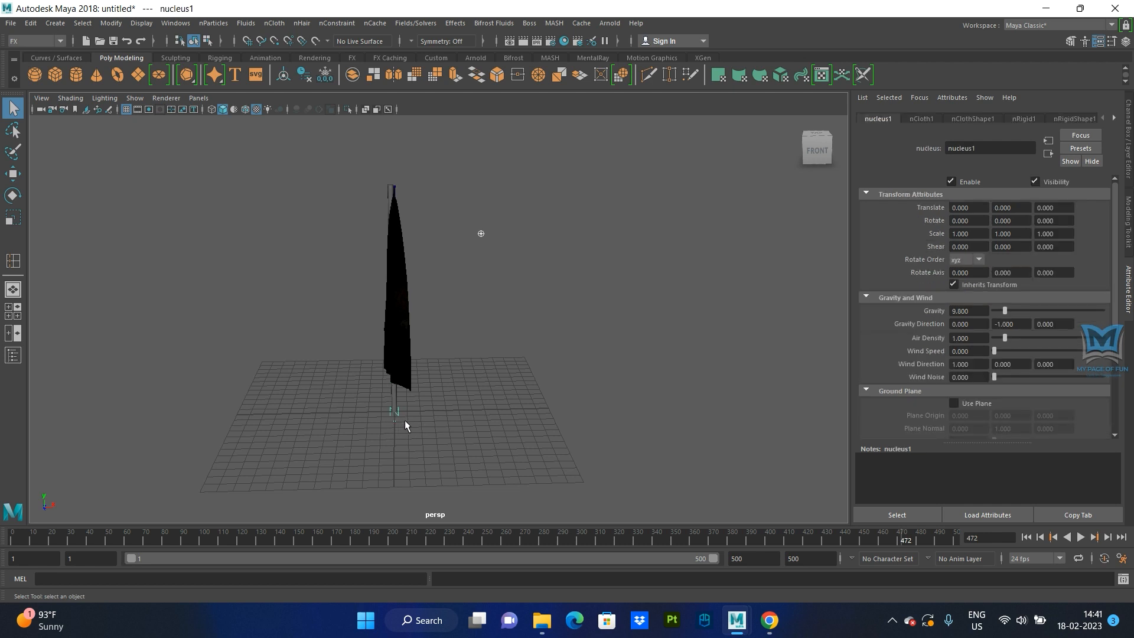
{"action": "left_click", "coordinate": [969, 118]}
{"action": "left_click", "coordinate": [923, 120]}
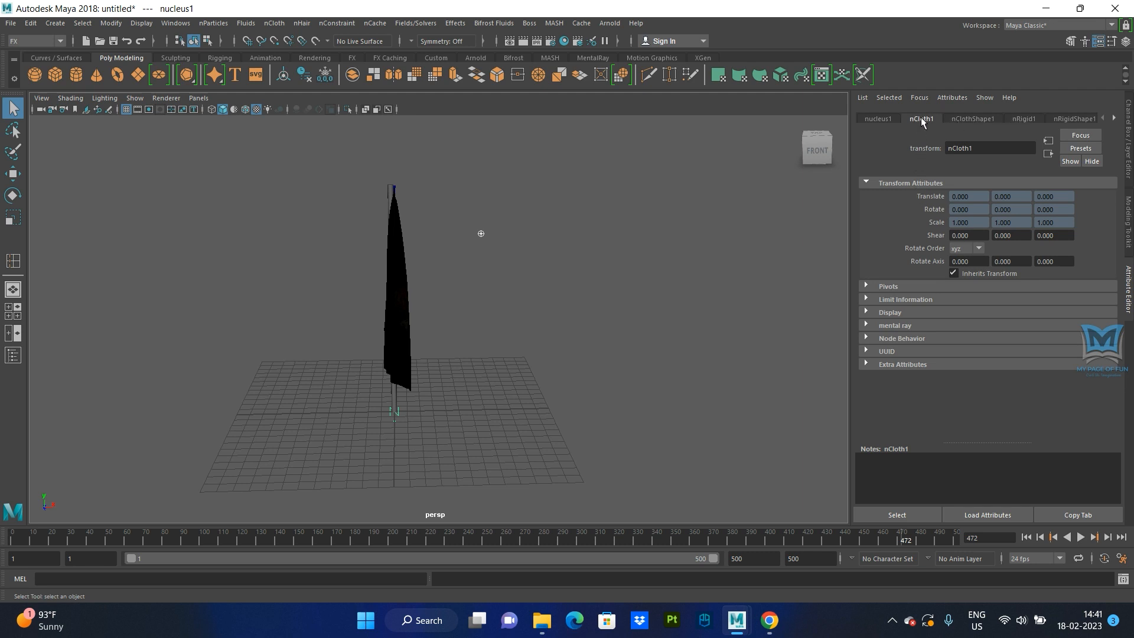
{"action": "left_click", "coordinate": [962, 118]}
{"action": "left_click", "coordinate": [876, 119]}
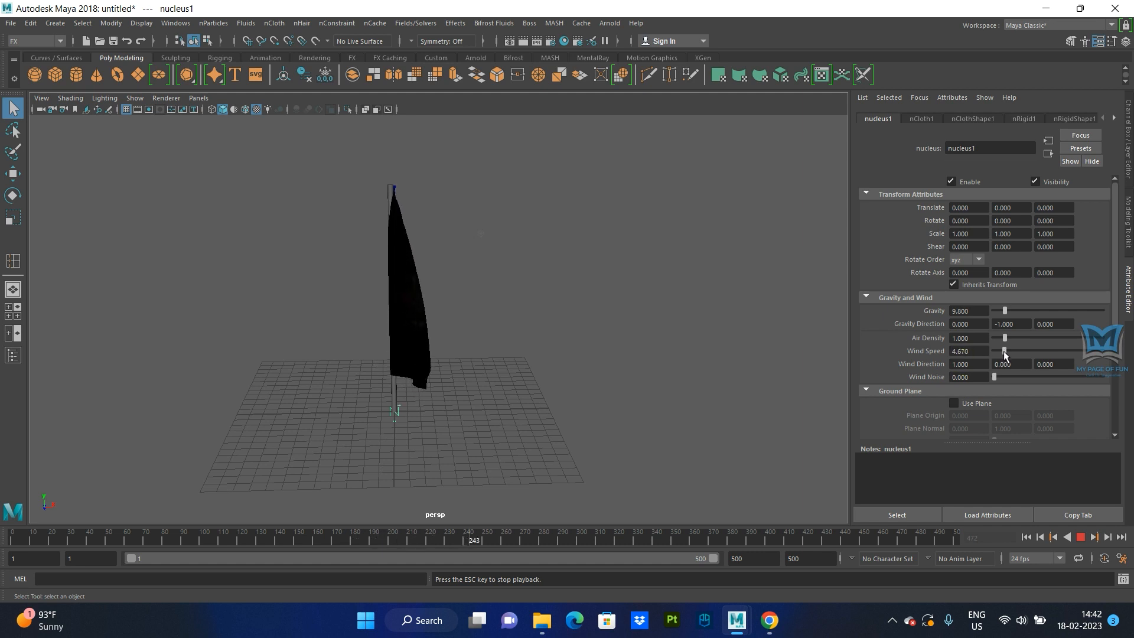
With the simulation playing, raise the nucleus1 Wind Speed to 14.011 and again to 50 while watching the flag
{"action": "left_click_drag", "start_coordinate": [1015, 351], "coordinate": [1023, 351]}
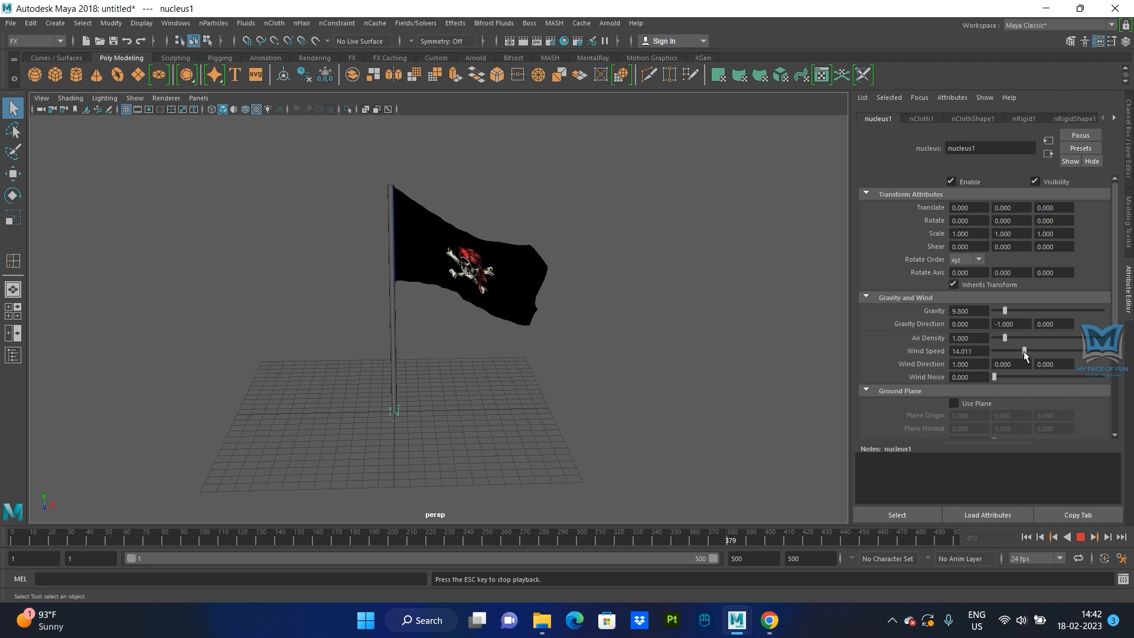
{"action": "scroll", "coordinate": [587, 370], "scroll_direction": "up", "scroll_amount": 3}
{"action": "left_click_drag", "start_coordinate": [578, 371], "coordinate": [529, 389], "text": "alt"}
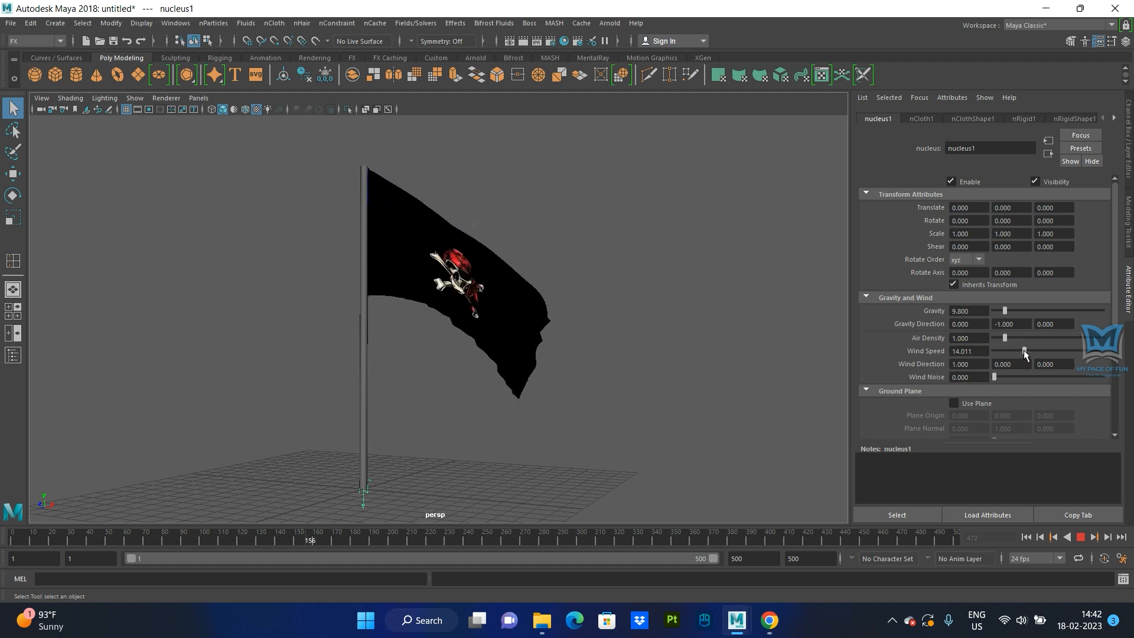
{"action": "left_click_drag", "start_coordinate": [1023, 351], "coordinate": [1110, 350]}
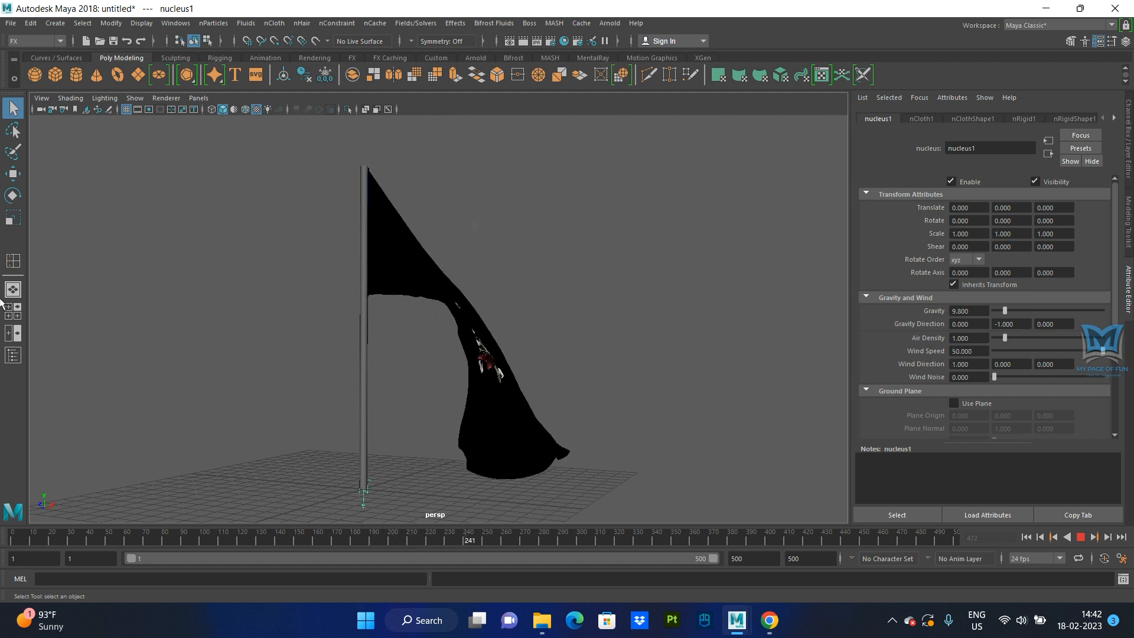
{"action": "right_click_drag", "start_coordinate": [483, 424], "coordinate": [218, 391], "text": "alt"}
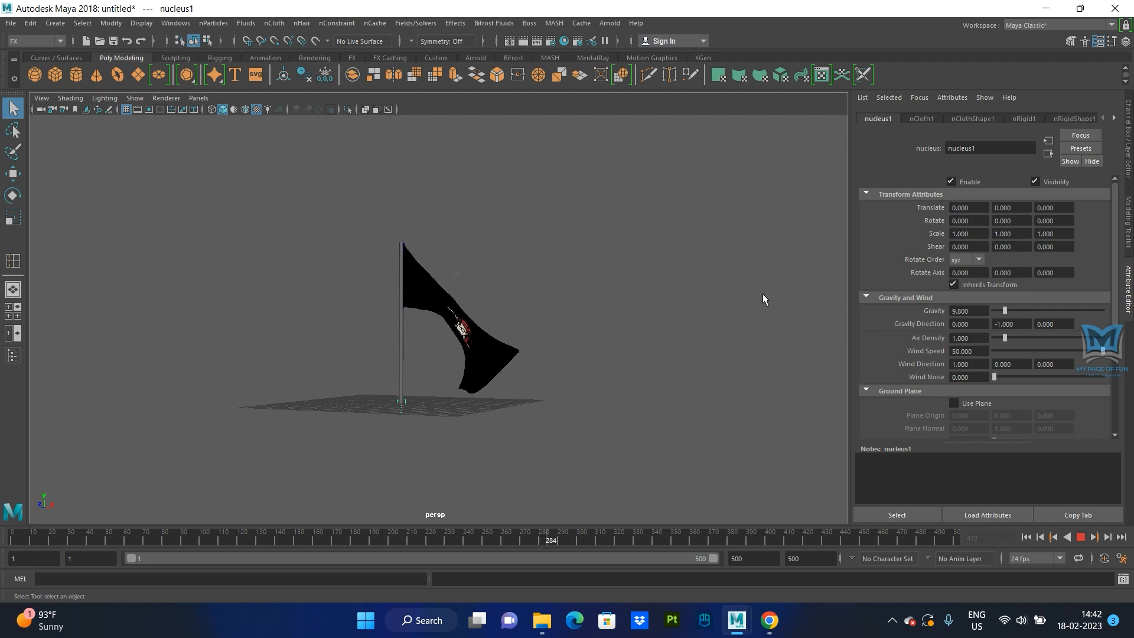
With the simulation playing, set the nucleus1 Wind Speed to 17.857, raise Air Density to 3.077, and reduce Wind Speed to 10.989
{"action": "scroll", "coordinate": [548, 321], "scroll_direction": "up", "scroll_amount": 5}
{"action": "scroll", "coordinate": [548, 321], "scroll_direction": "down", "scroll_amount": 4}
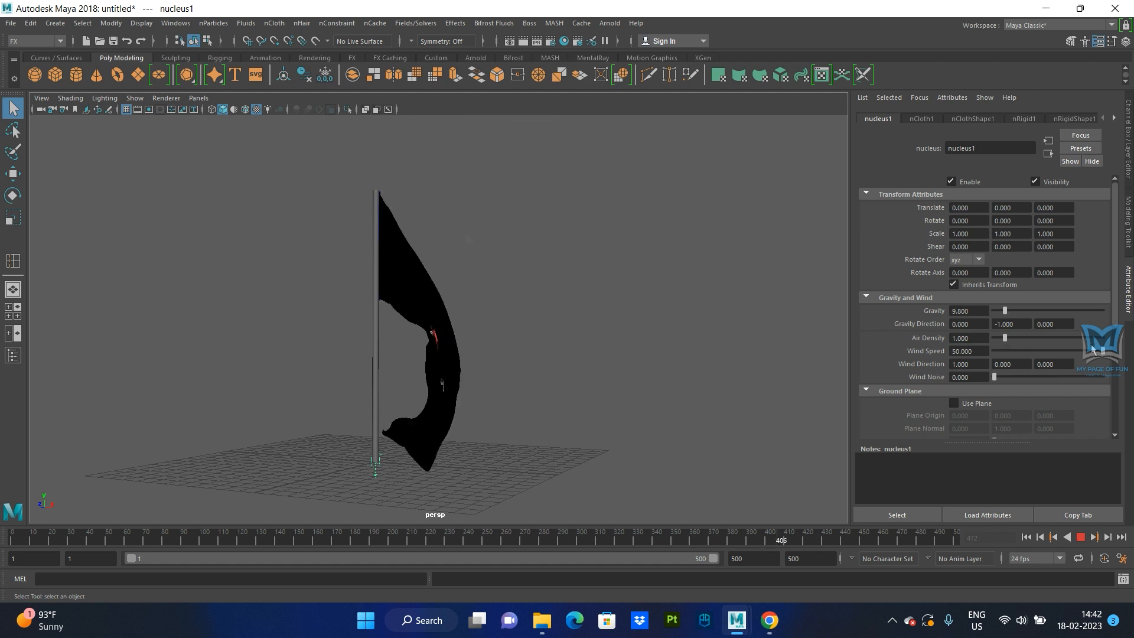
{"action": "left_click_drag", "start_coordinate": [1092, 353], "coordinate": [1032, 353]}
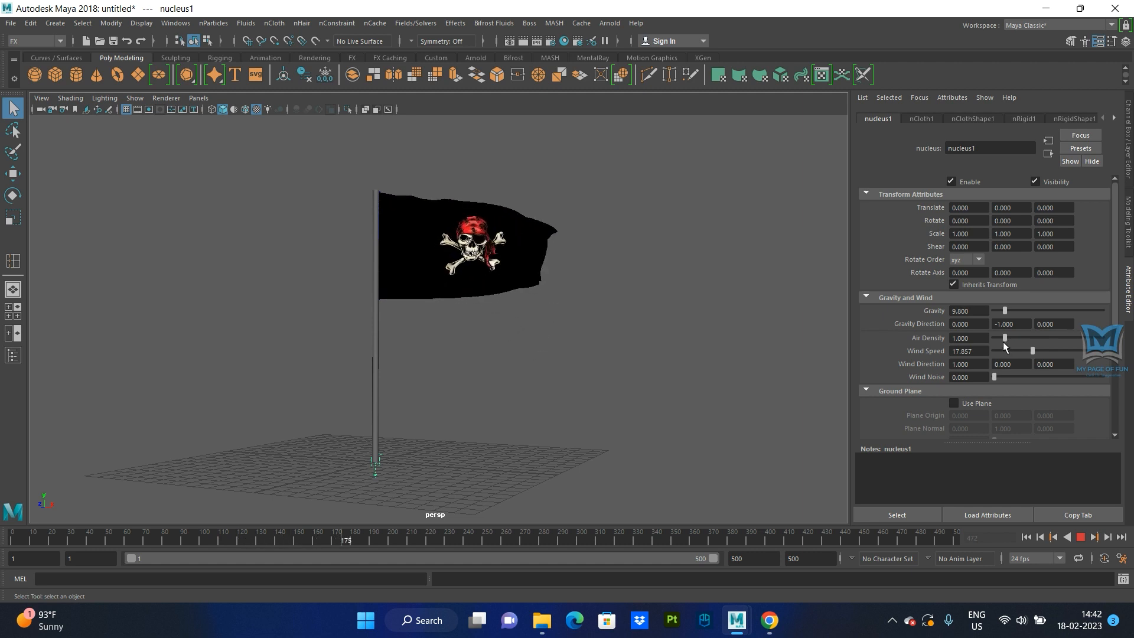
{"action": "left_click_drag", "start_coordinate": [1005, 337], "coordinate": [1026, 336]}
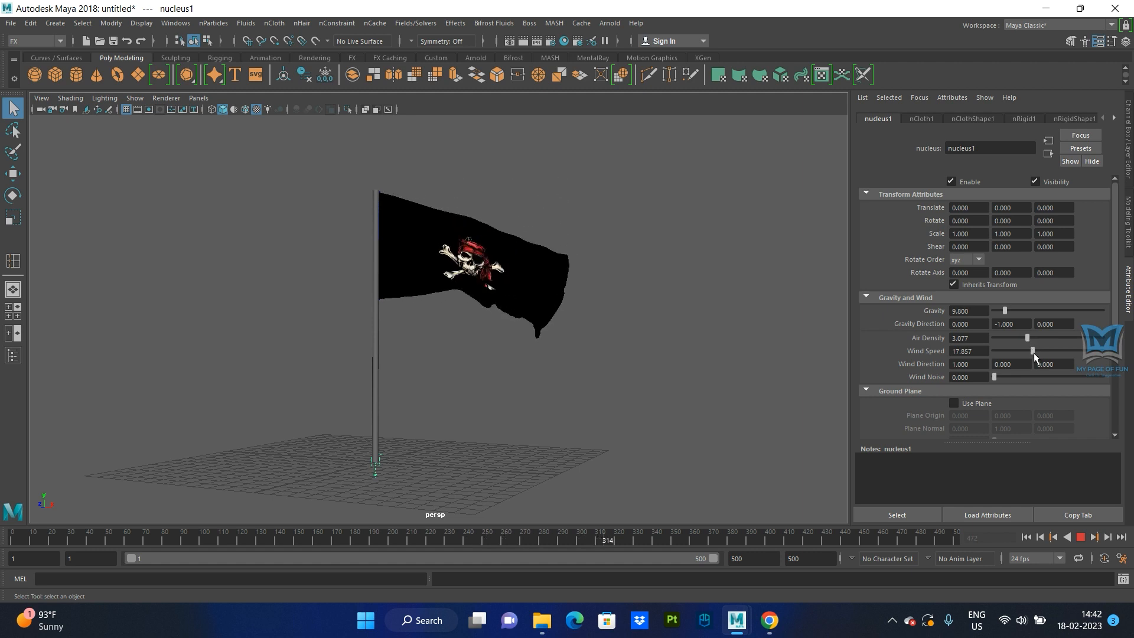
{"action": "left_click_drag", "start_coordinate": [1033, 353], "coordinate": [1016, 351]}
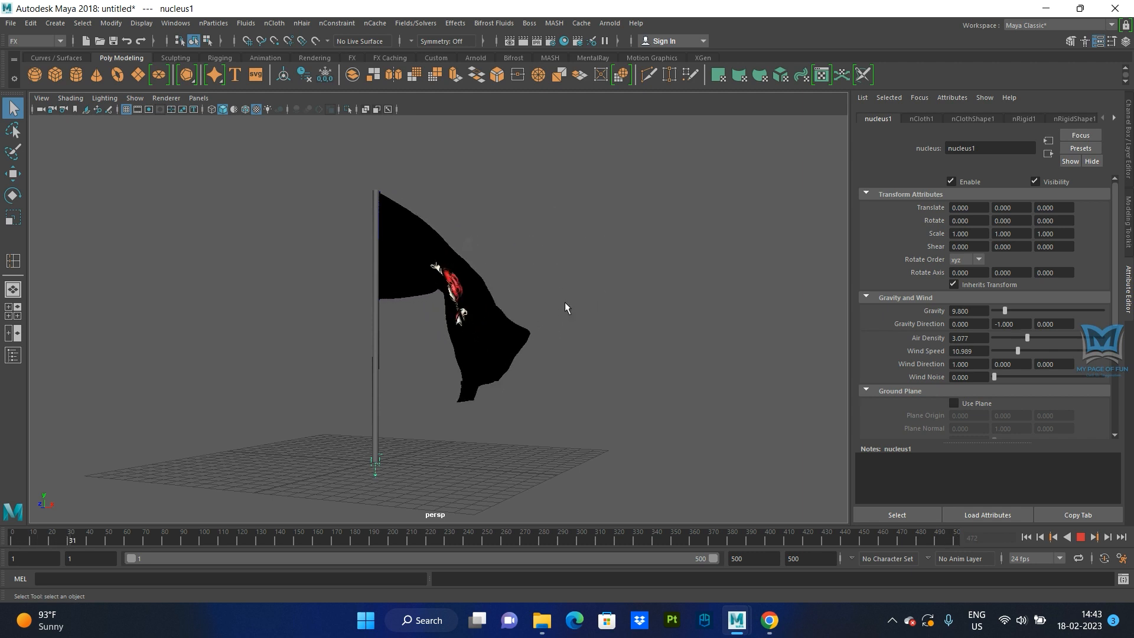
Stop the simulation, resume it briefly, and stop it again at frame 127 with the flag blown out
{"action": "left_click", "coordinate": [1081, 537]}
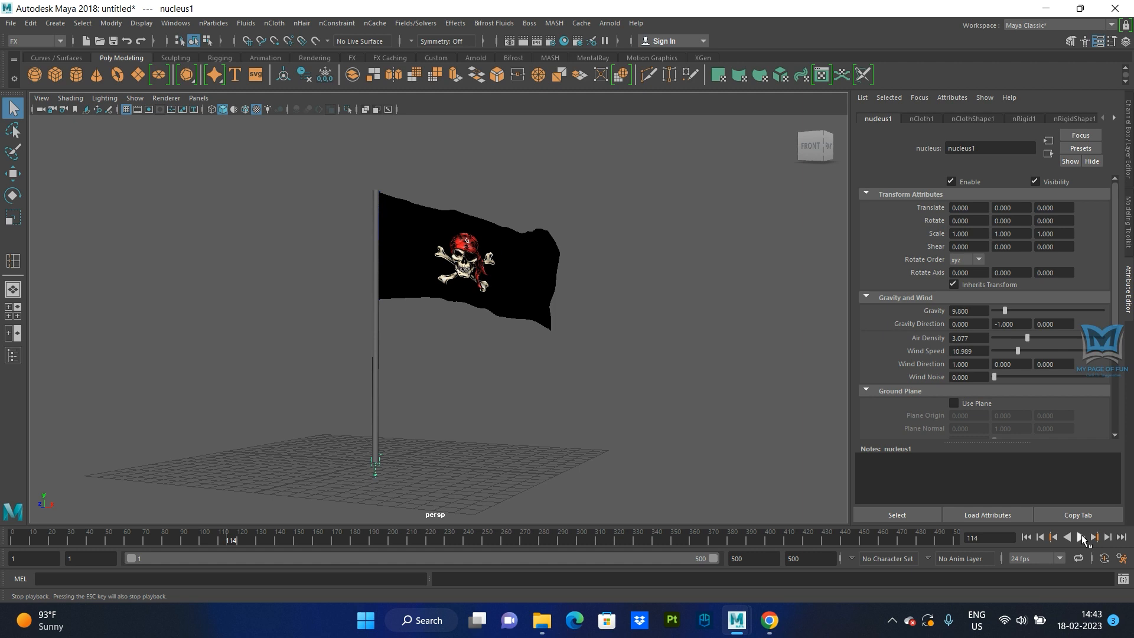
{"action": "left_click", "coordinate": [1081, 537]}
{"action": "left_click", "coordinate": [1081, 538]}
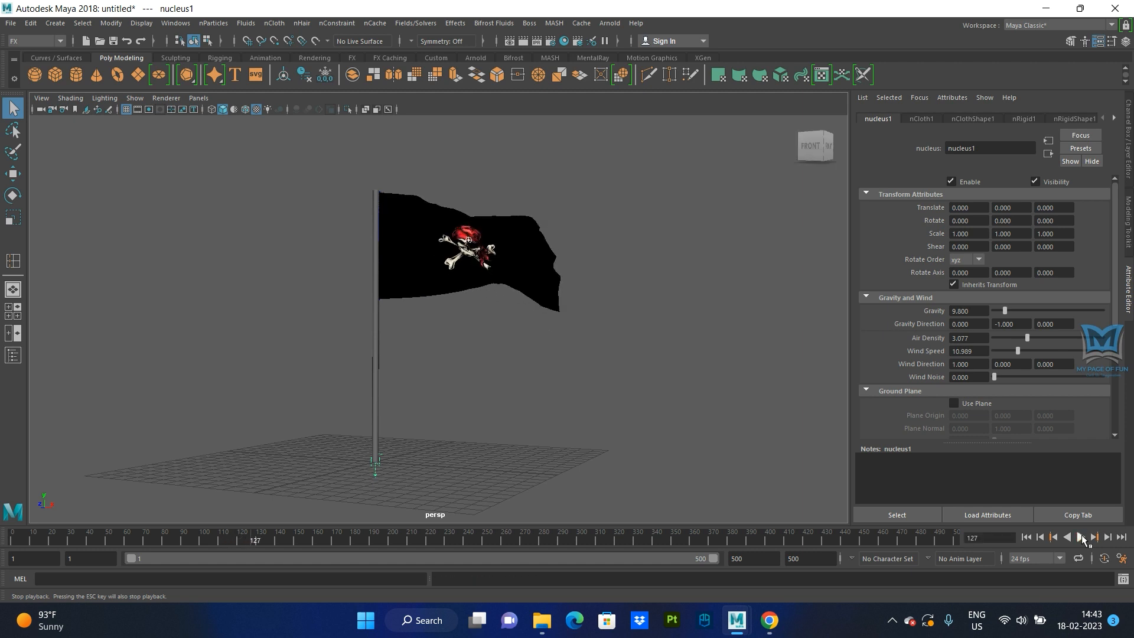
Duplicate the flag together with its pole, move the copy beside the original past the grid's edge, and clear the selection
{"action": "left_click", "coordinate": [417, 267]}
{"action": "left_click", "coordinate": [374, 330], "text": "shift"}
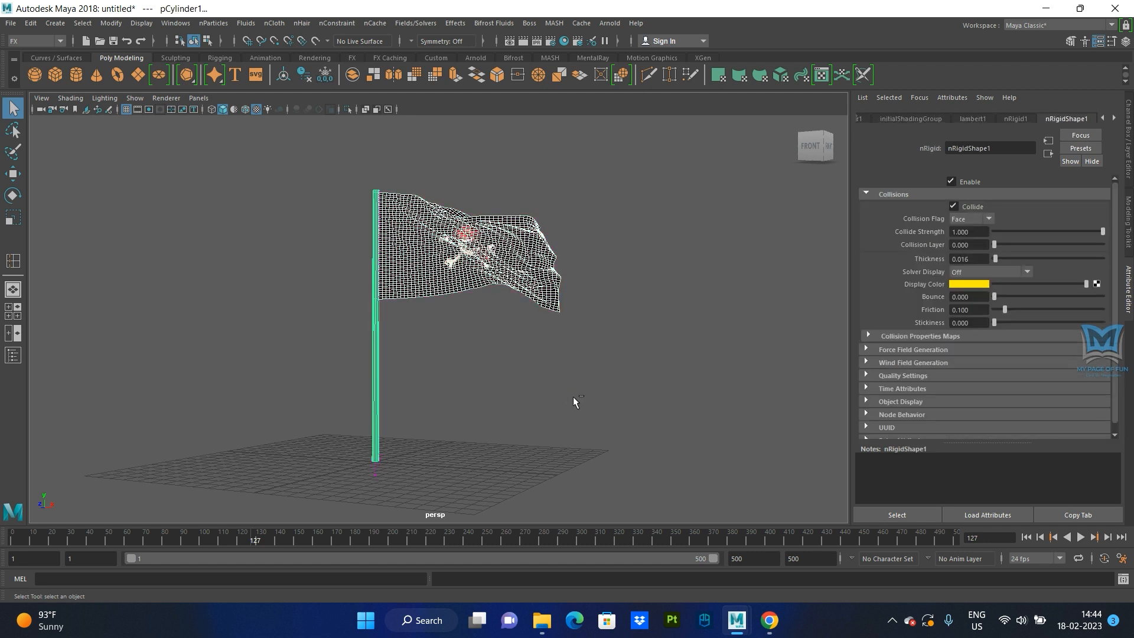
{"action": "key", "text": "ctrl+d"}
{"action": "key", "text": "w"}
{"action": "left_click_drag", "start_coordinate": [430, 325], "coordinate": [691, 400]}
{"action": "scroll", "coordinate": [726, 378], "scroll_direction": "down", "scroll_amount": 3}
{"action": "left_click", "coordinate": [743, 388]}
{"action": "left_click", "coordinate": [600, 356]}
{"action": "scroll", "coordinate": [600, 356], "scroll_direction": "up", "scroll_amount": 3}
{"action": "left_click_drag", "start_coordinate": [600, 357], "coordinate": [537, 370], "text": "alt"}
{"action": "left_click_drag", "start_coordinate": [264, 329], "coordinate": [522, 387], "text": "alt"}
{"action": "left_click", "coordinate": [569, 385]}
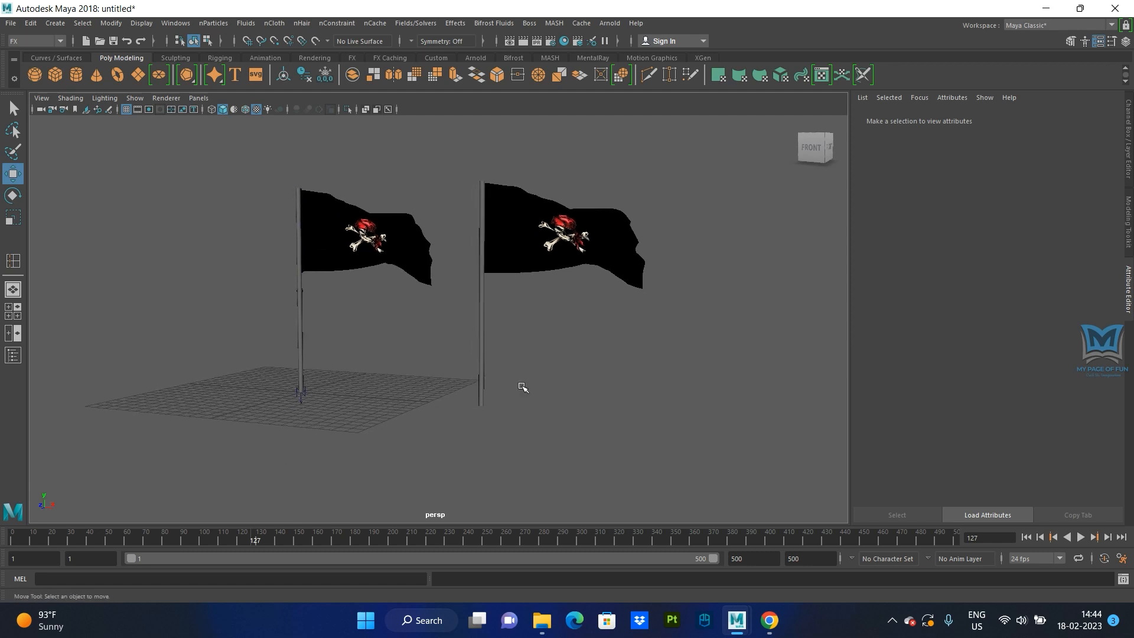
Play the simulation to compare how the original flag and its duplicate behave, and review the available nCloth commands
{"action": "left_click", "coordinate": [1081, 536]}
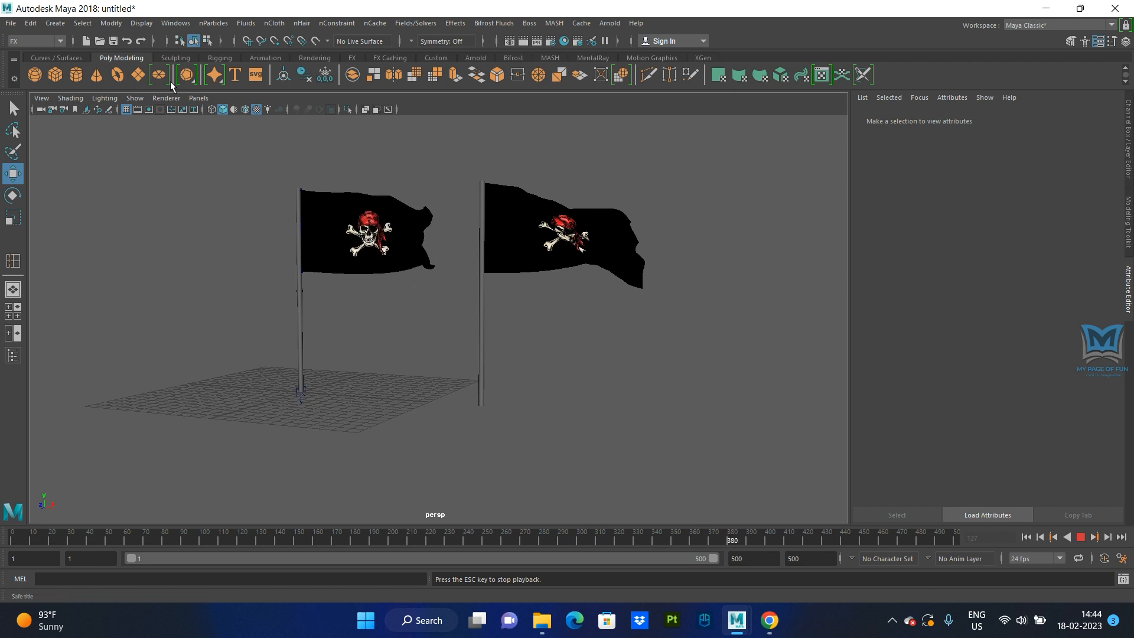
{"action": "left_click", "coordinate": [272, 24]}
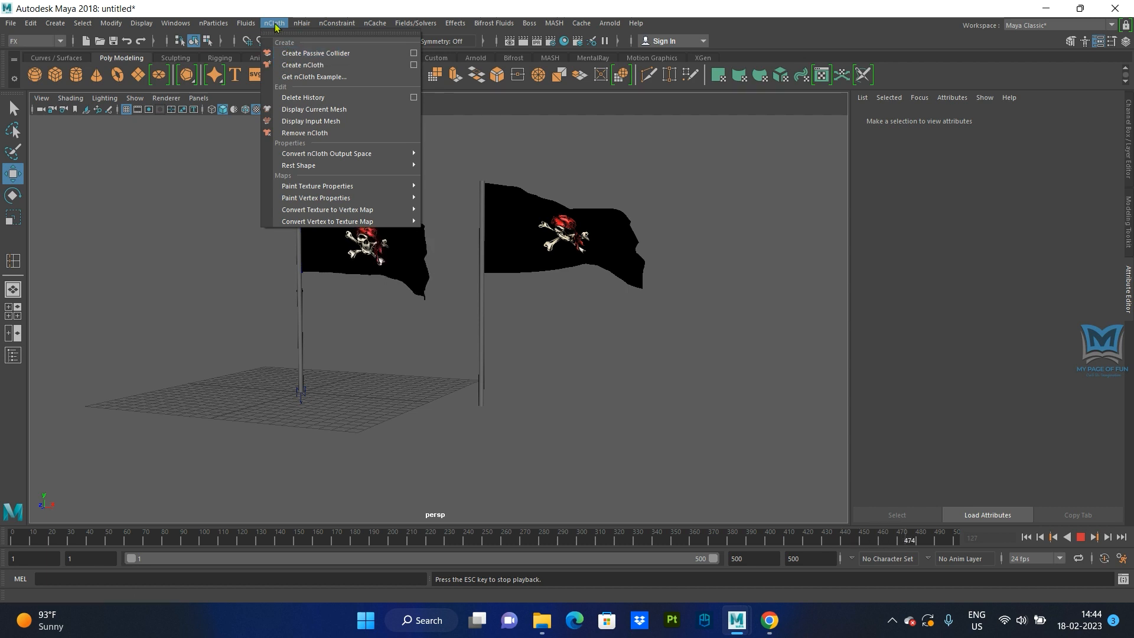
{"action": "left_click", "coordinate": [288, 53]}
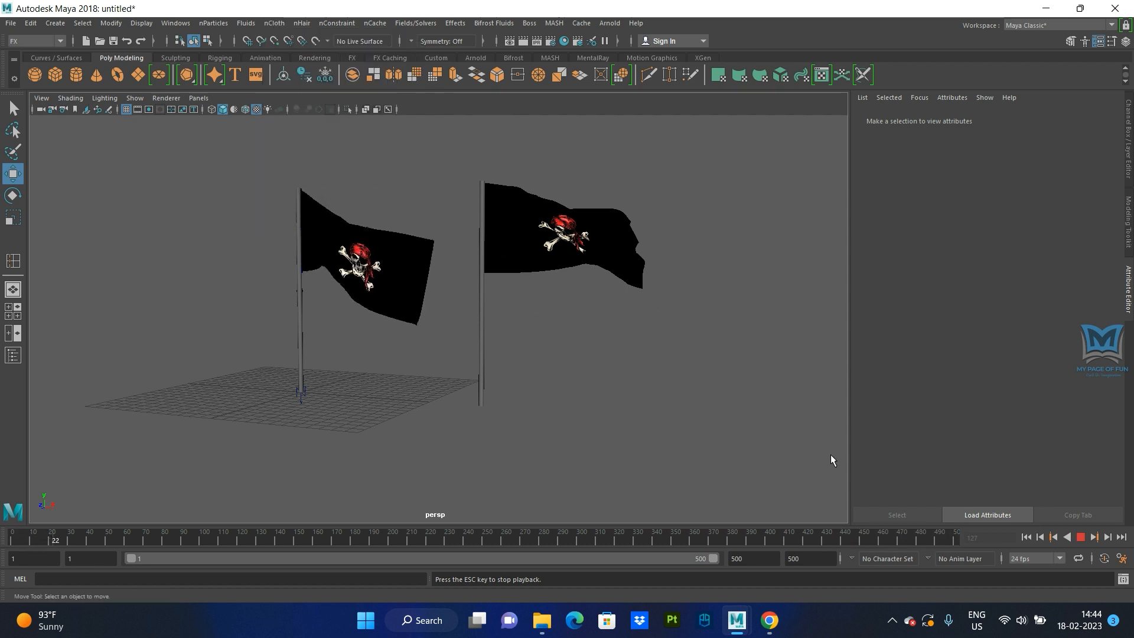